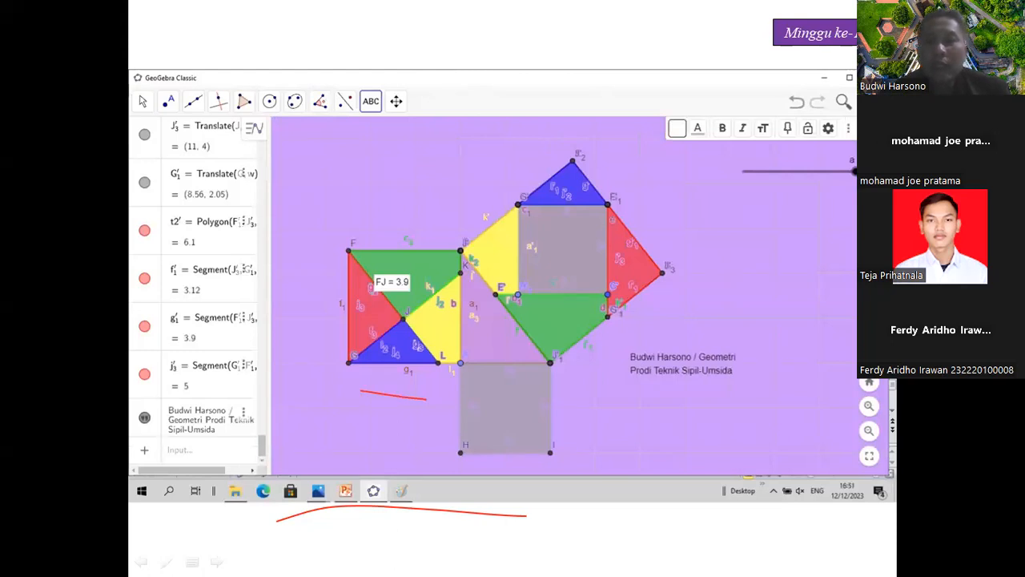
Switch to the empty GeoGebra Classic window
key(alt+Tab)
scroll(228, 326, down, 4)
scroll(529, 336, down, 1)
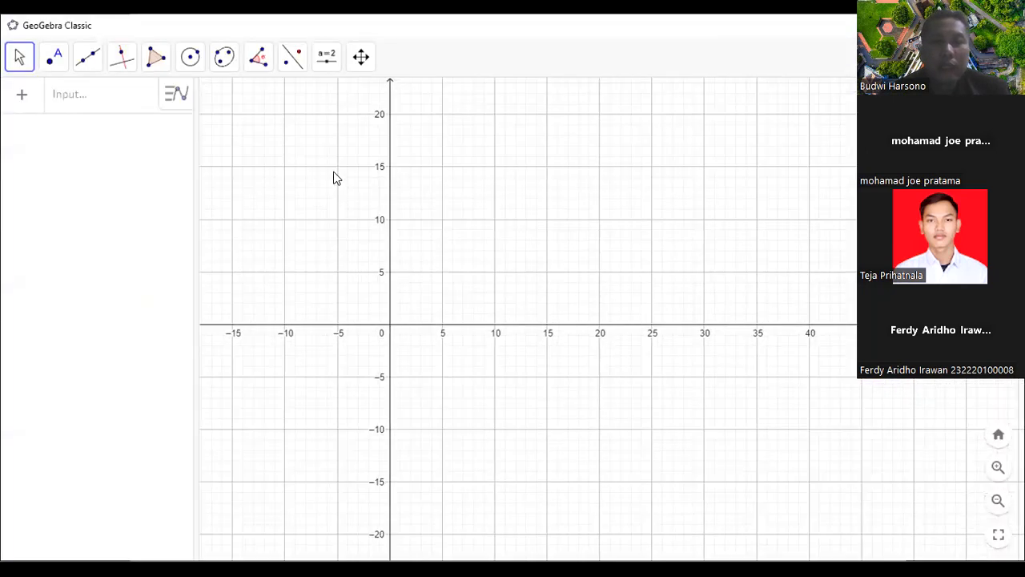
scroll(334, 178, up, 1)
scroll(461, 328, down, 1)
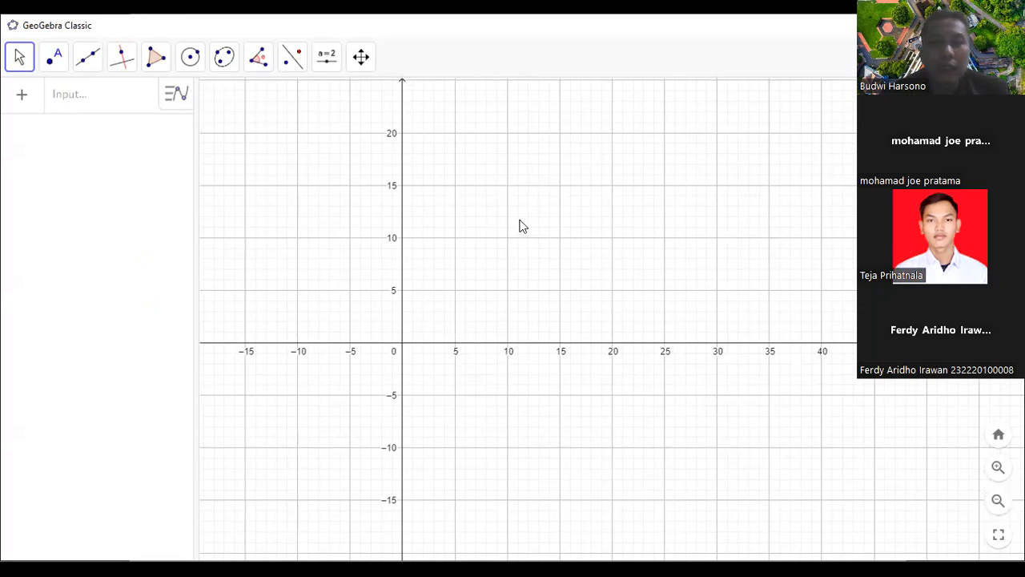
scroll(504, 227, up, 2)
scroll(544, 254, up, 3)
scroll(544, 253, down, 1)
scroll(543, 256, up, 1)
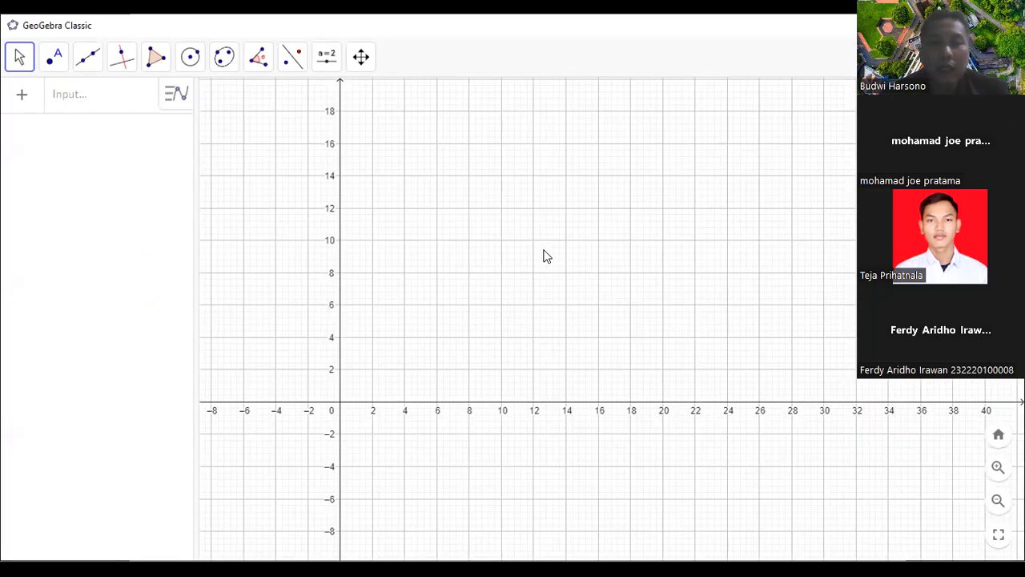
scroll(461, 341, up, 1)
scroll(460, 342, up, 1)
scroll(436, 337, down, 1)
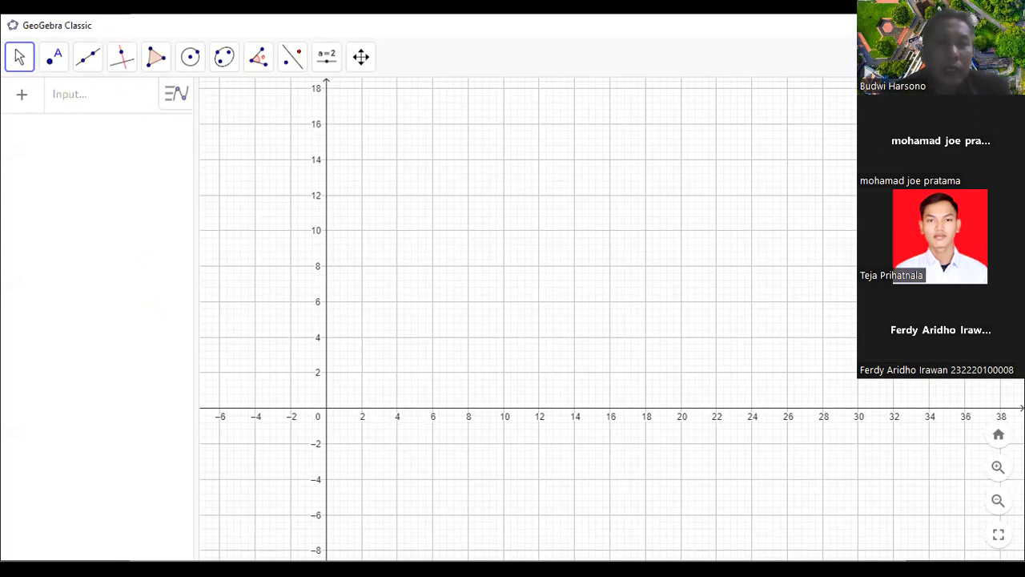
Draw a right triangle as a polygon with vertices at (4, 0), (12, 0) and (4, 10)
click(156, 56)
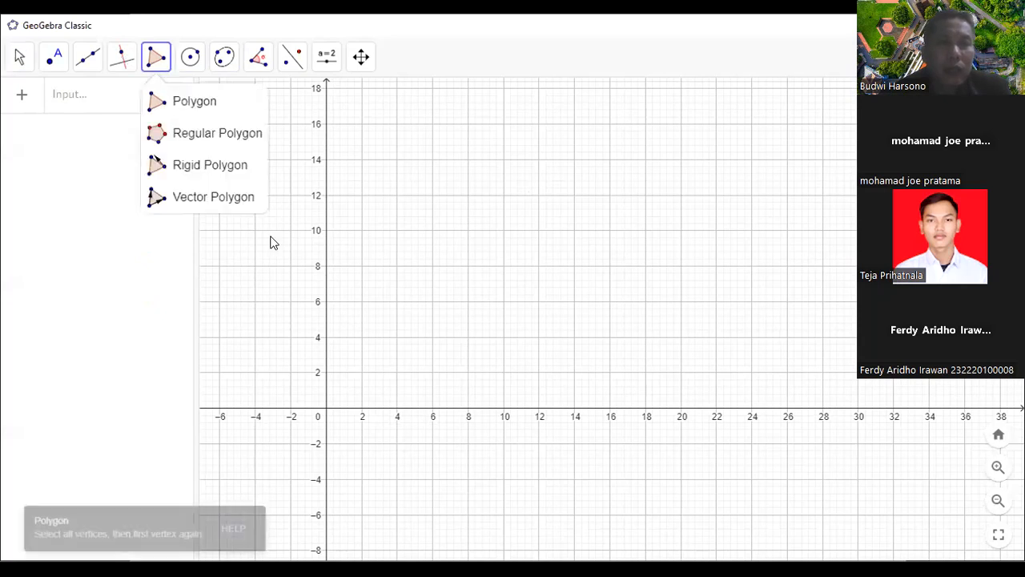
click(397, 409)
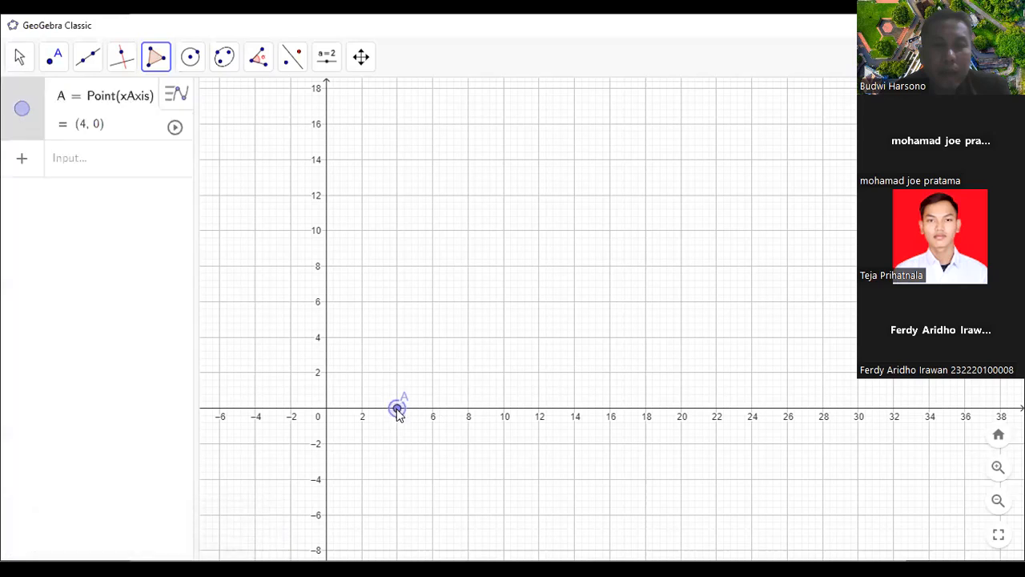
click(539, 409)
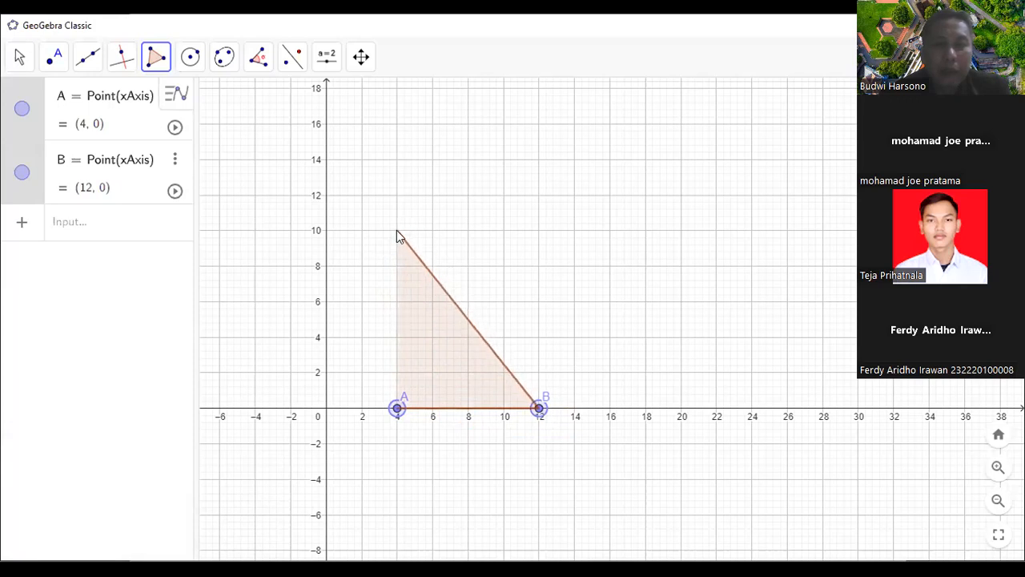
click(396, 231)
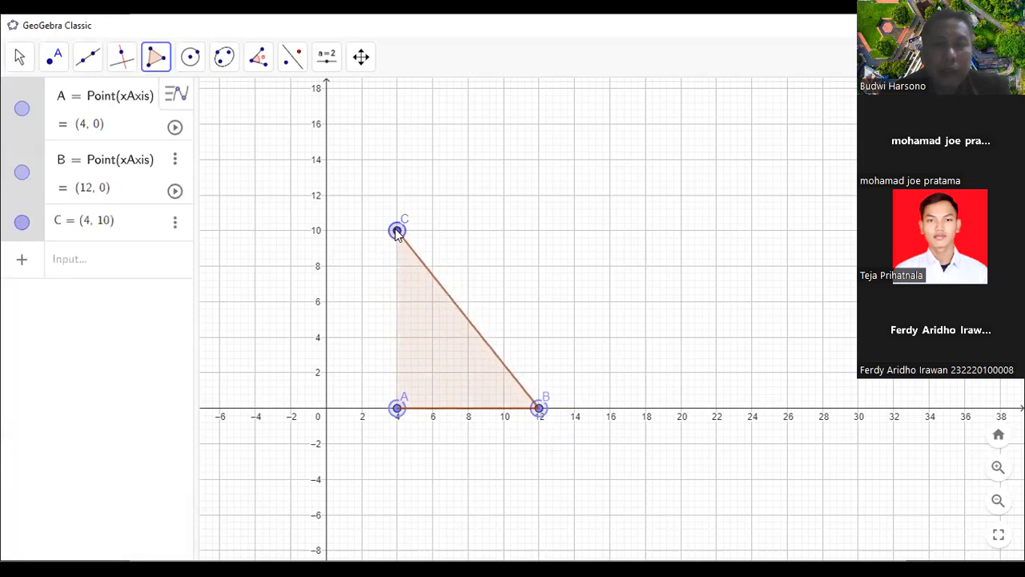
click(396, 408)
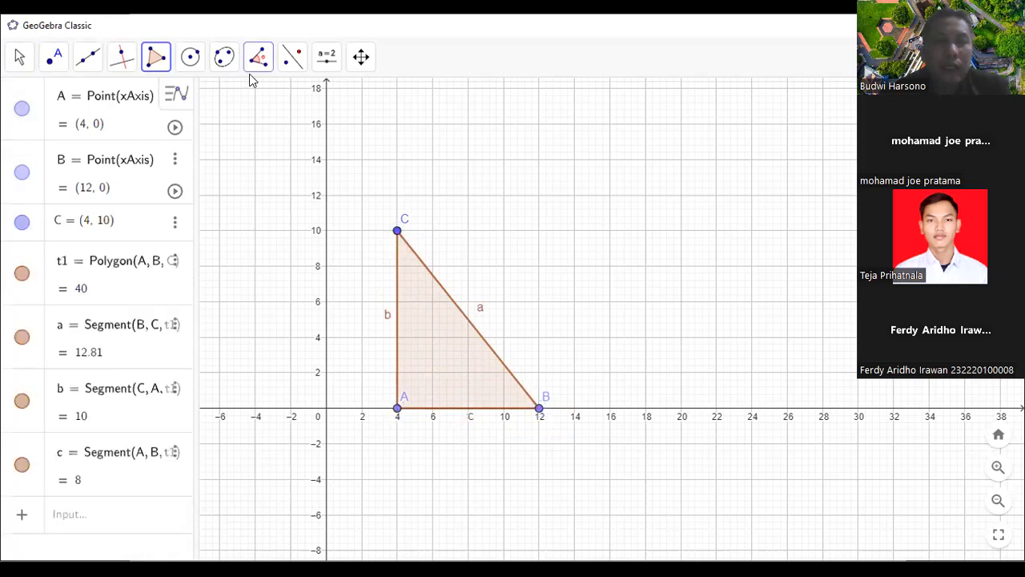
click(20, 58)
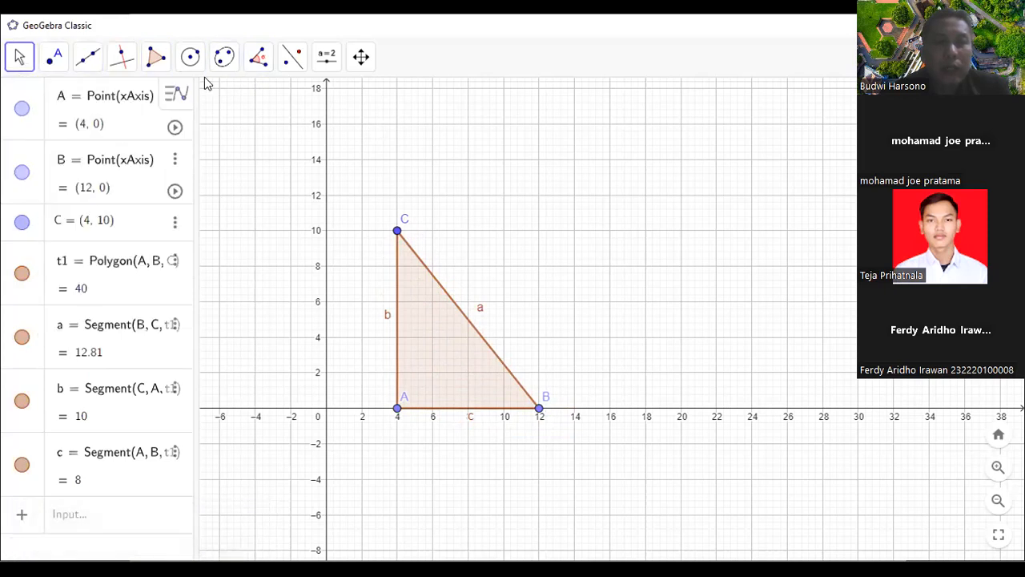
Mark the triangle's angle at vertex A between sides AB and AC
click(258, 56)
click(295, 102)
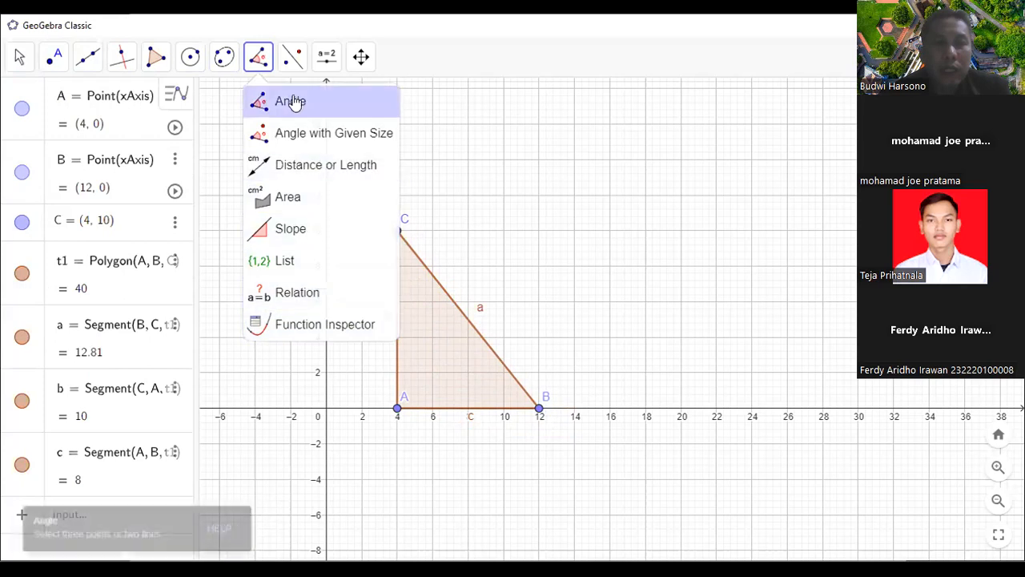
click(290, 104)
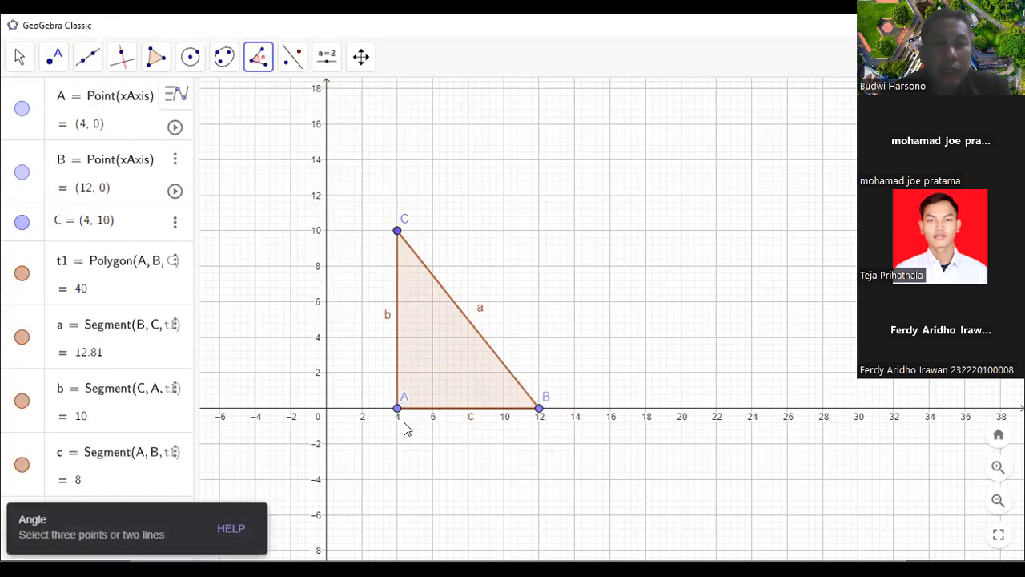
click(422, 410)
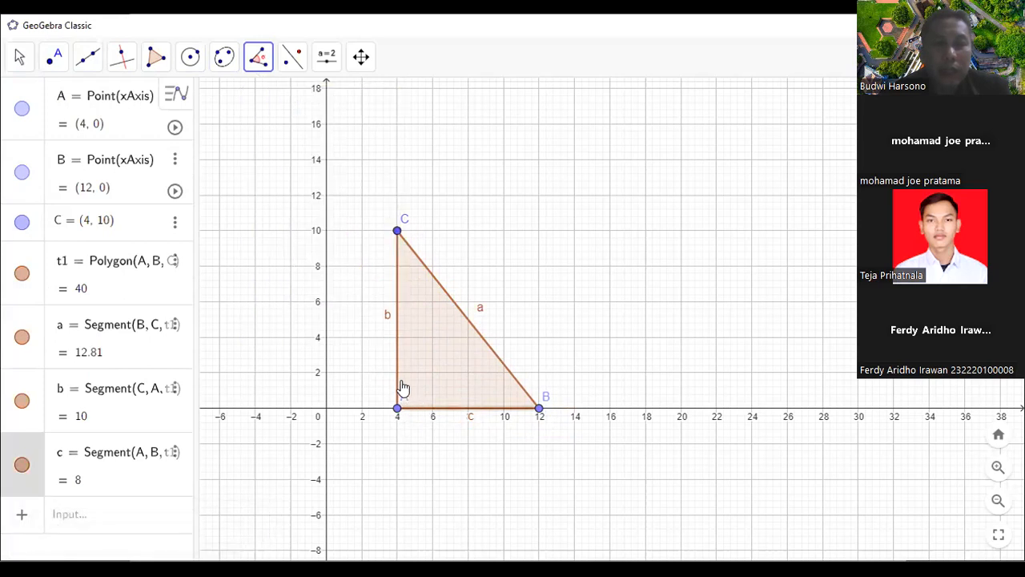
click(398, 380)
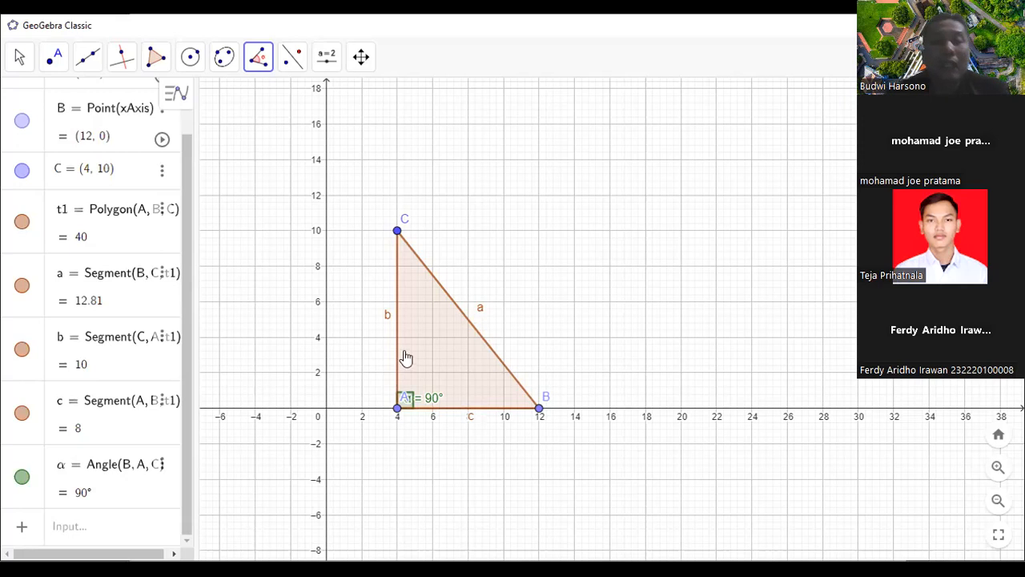
Construct two lines perpendicular to hypotenuse BC, one through point C and one through point B
scroll(534, 260, down, 4)
scroll(502, 269, up, 4)
scroll(451, 276, down, 1)
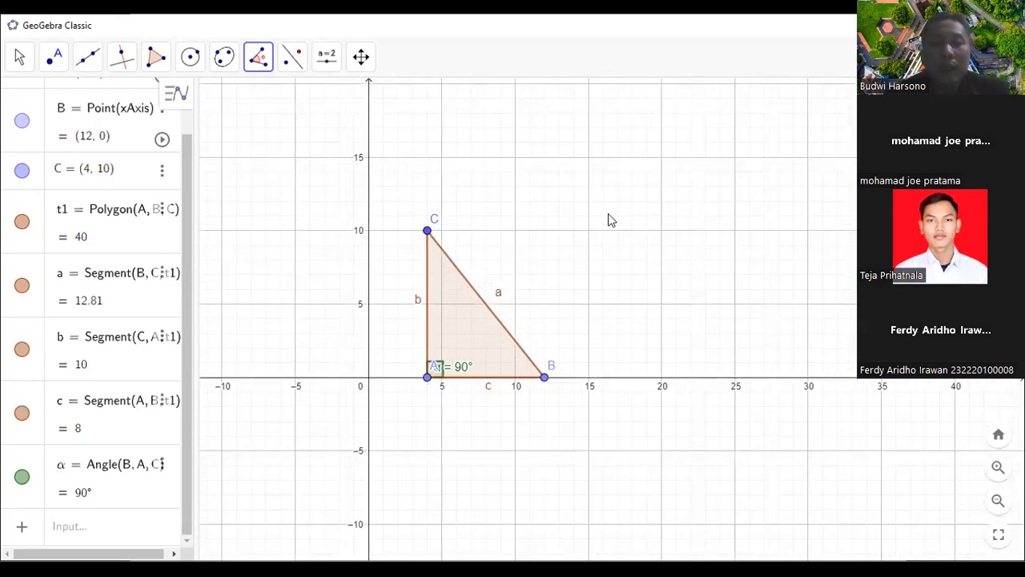
scroll(561, 249, up, 1)
scroll(511, 277, down, 1)
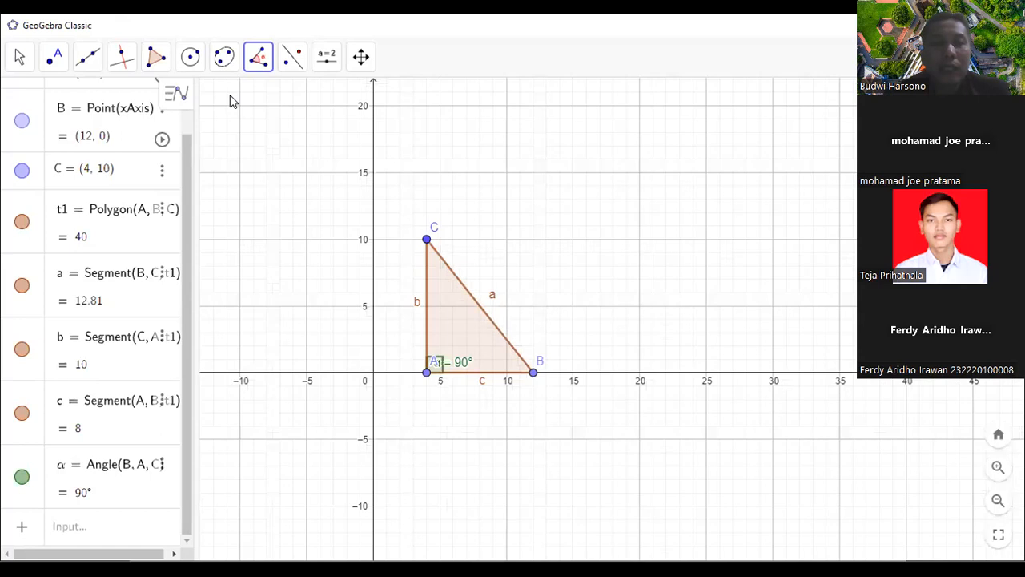
click(118, 60)
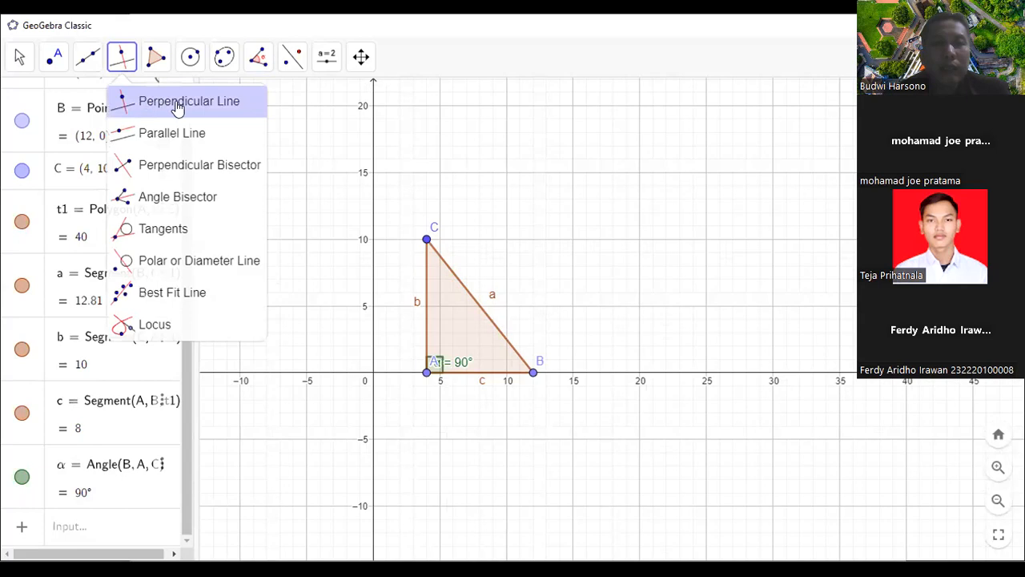
click(178, 105)
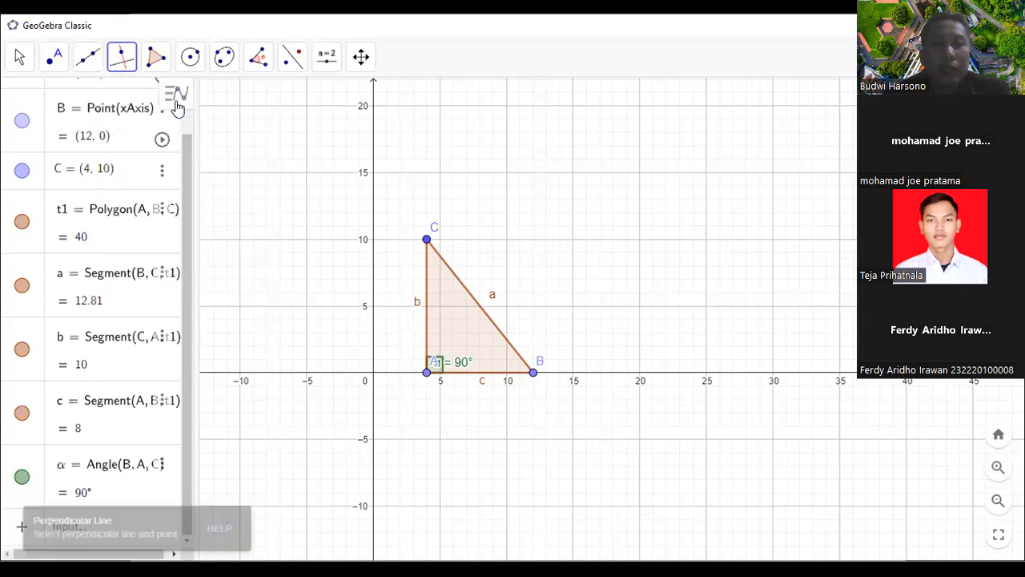
click(461, 292)
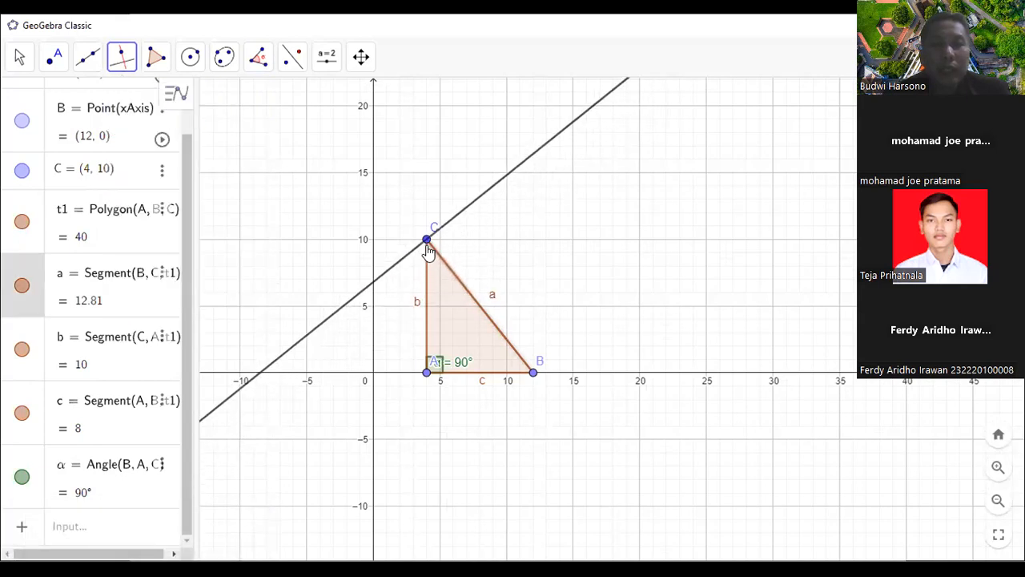
click(427, 240)
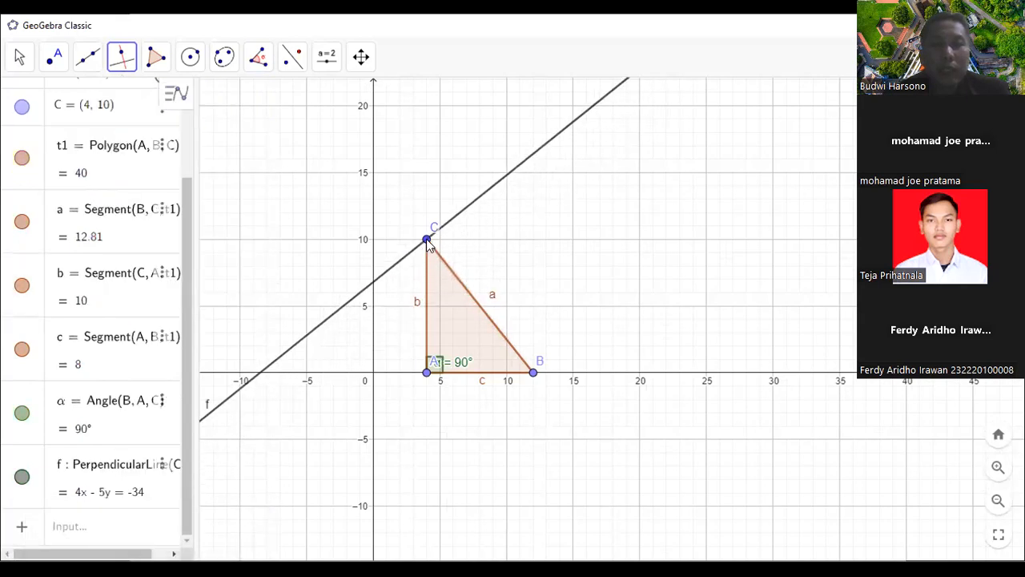
click(488, 321)
click(533, 374)
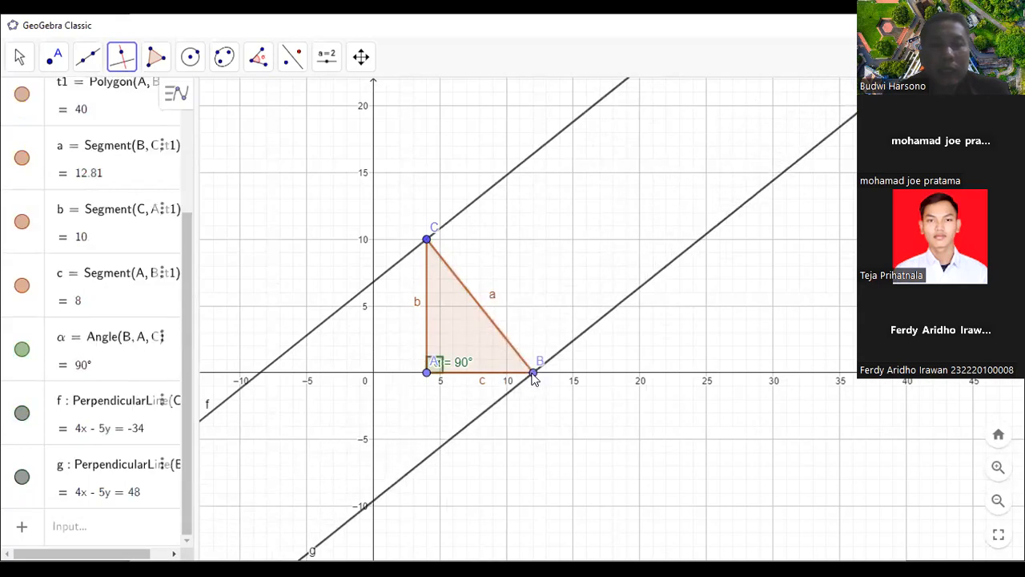
Draw a circle centred at point B that passes through point C
click(200, 70)
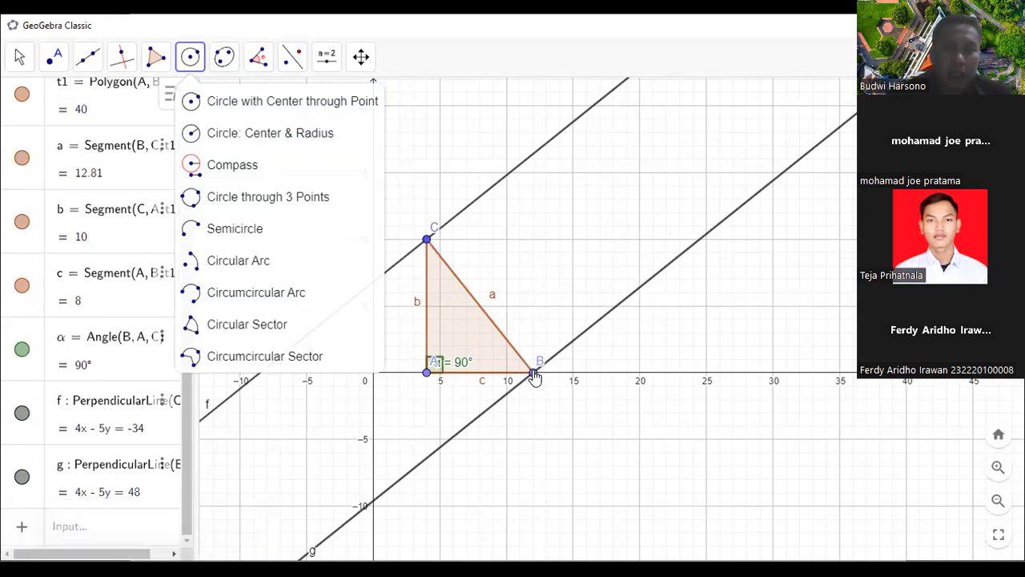
click(313, 104)
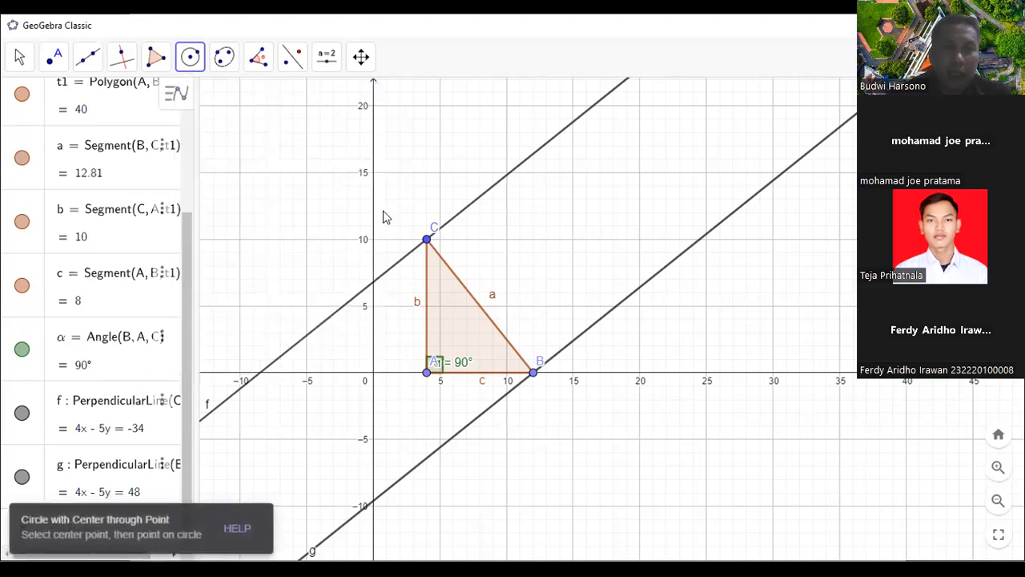
click(534, 374)
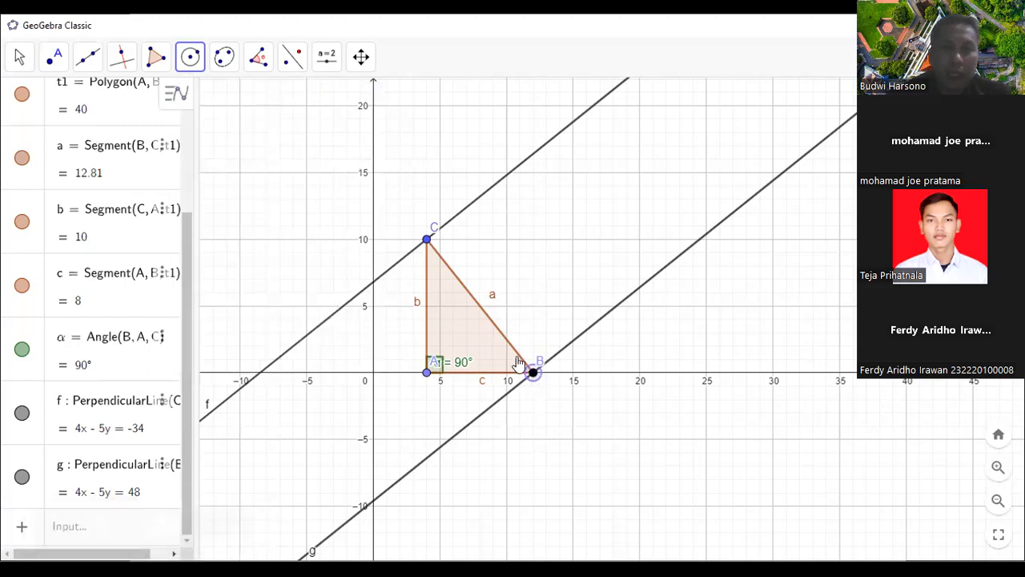
click(427, 240)
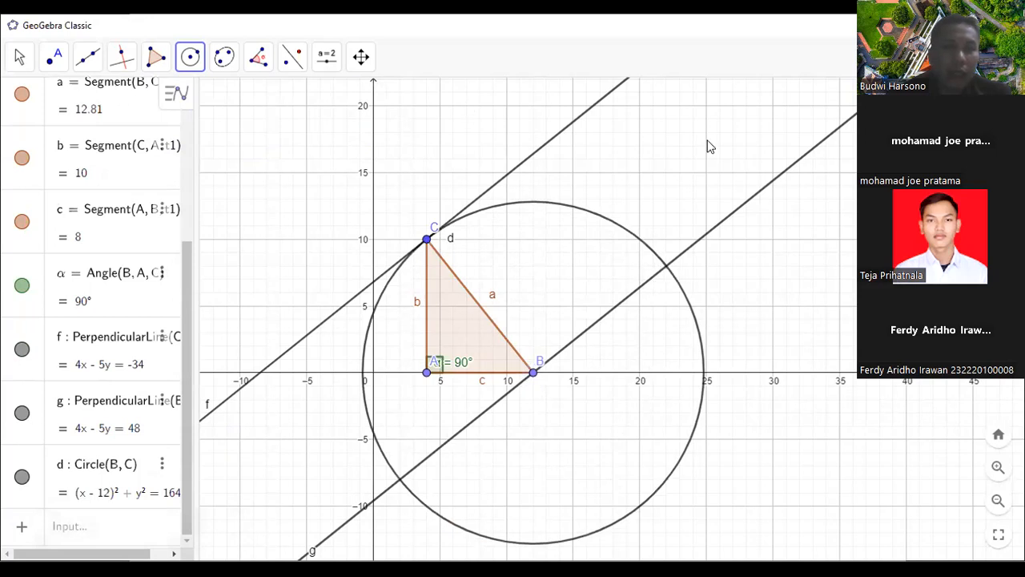
Place a point at the upper intersection of the circle and the perpendicular line through B, at (22, 8)
click(53, 56)
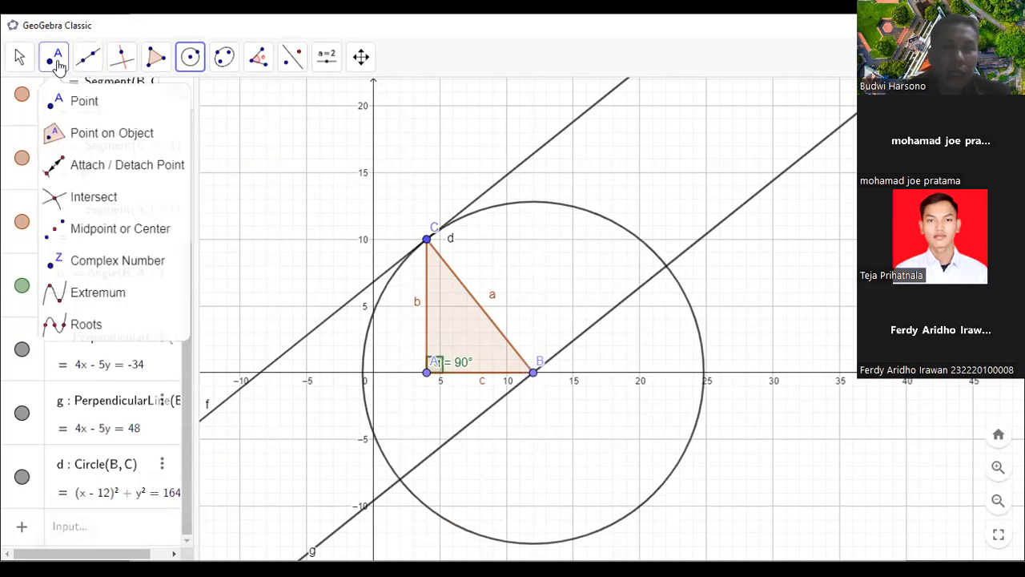
click(88, 101)
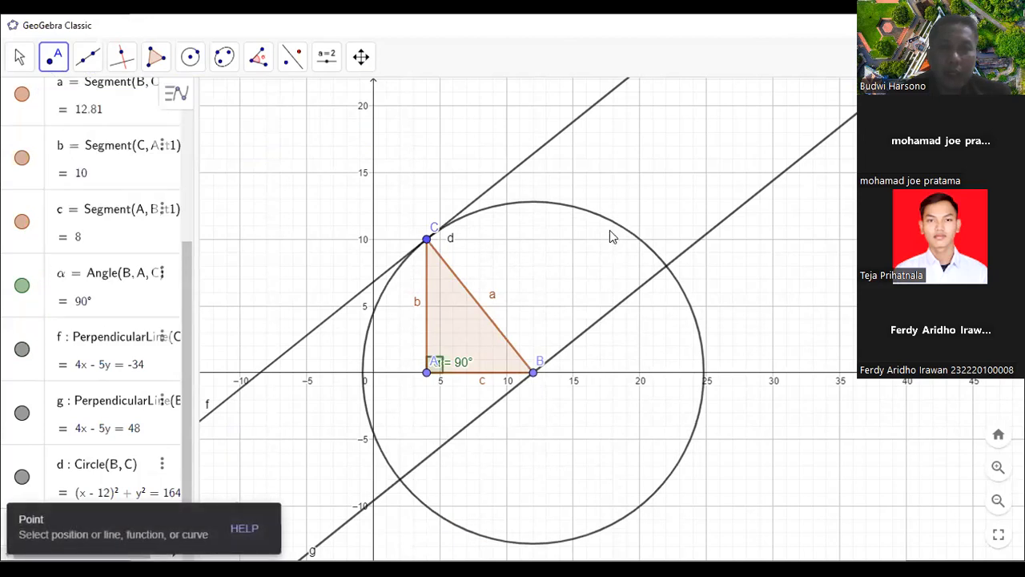
click(667, 268)
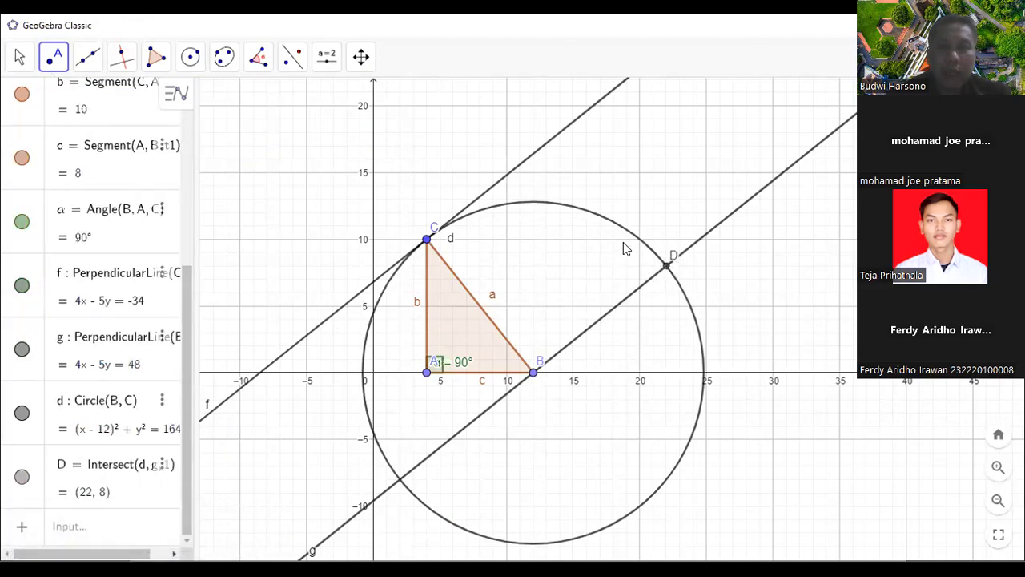
Construct a line parallel to hypotenuse BC through point D on the circle
click(123, 57)
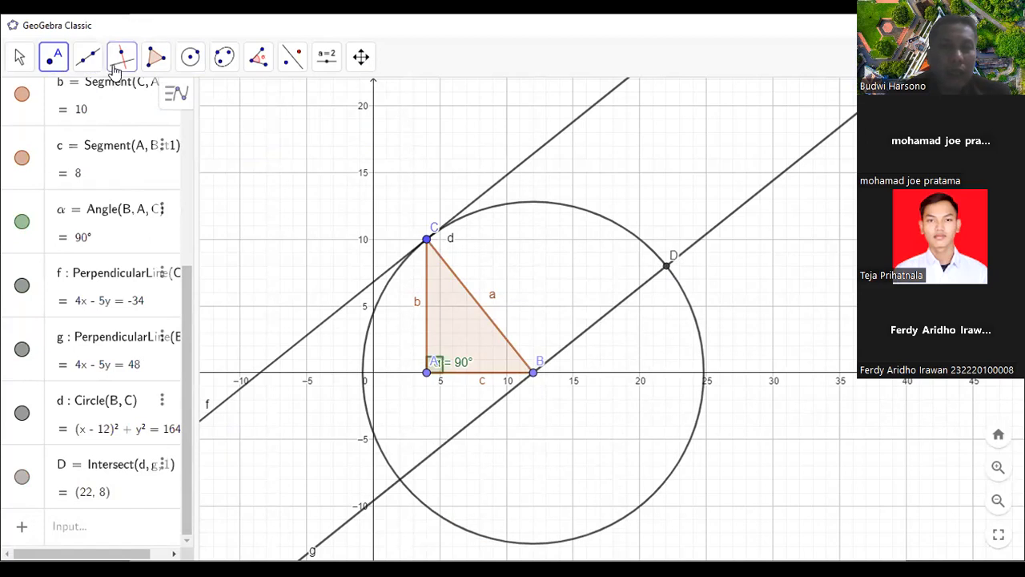
click(137, 133)
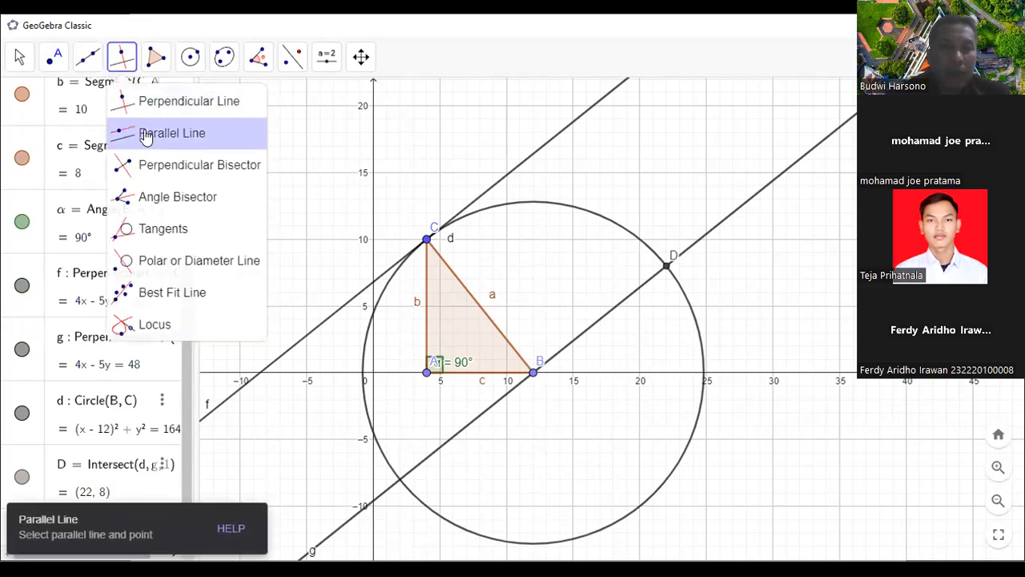
click(471, 295)
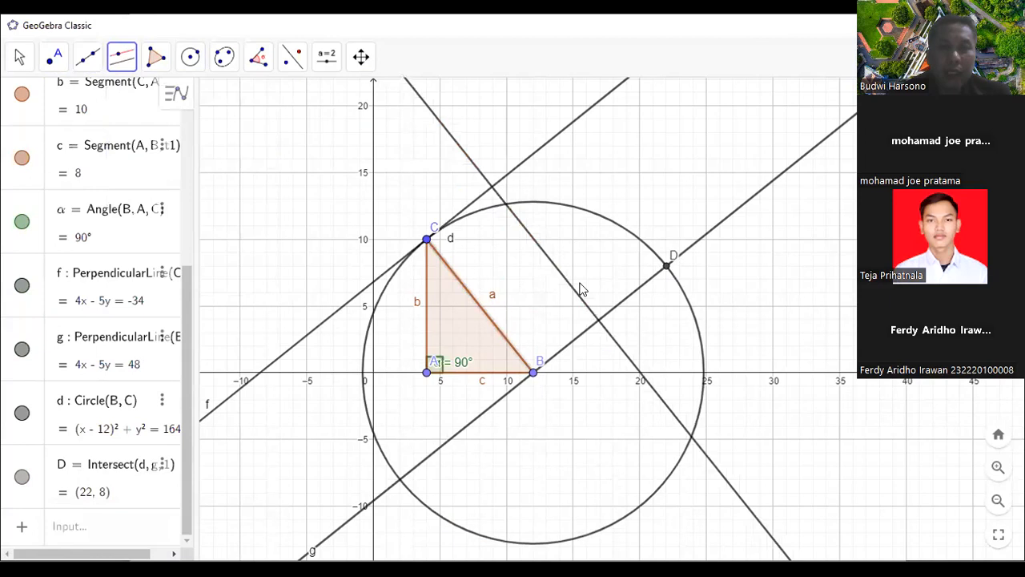
click(665, 265)
Place a point where the parallel line through D crosses the perpendicular line through C, at (14, 18)
click(51, 65)
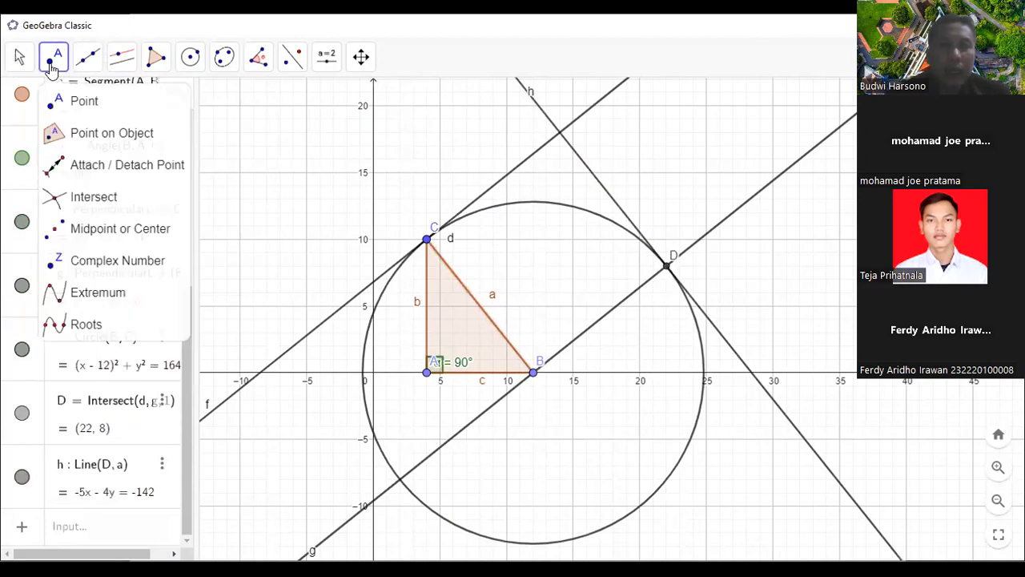
click(77, 102)
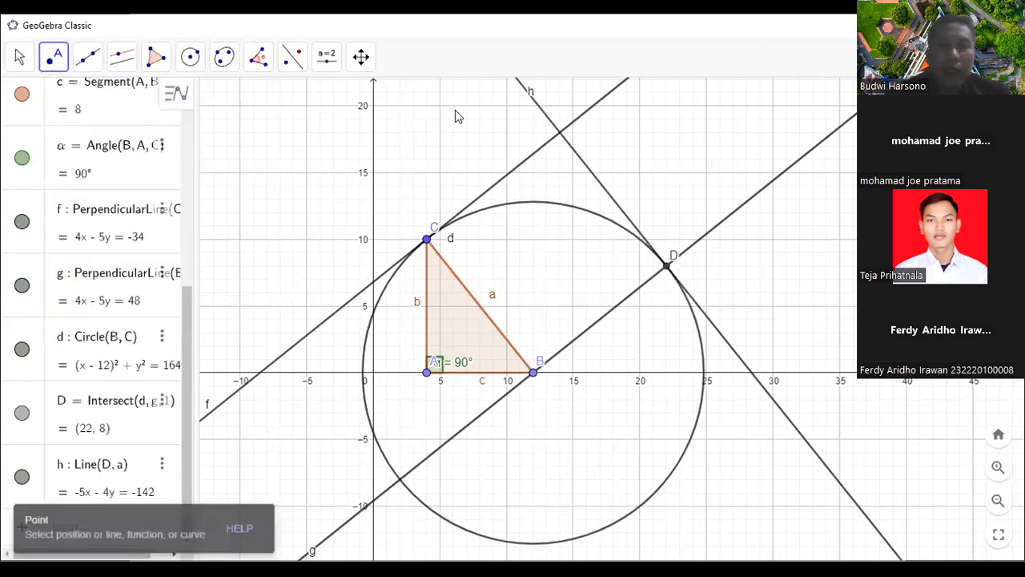
click(560, 133)
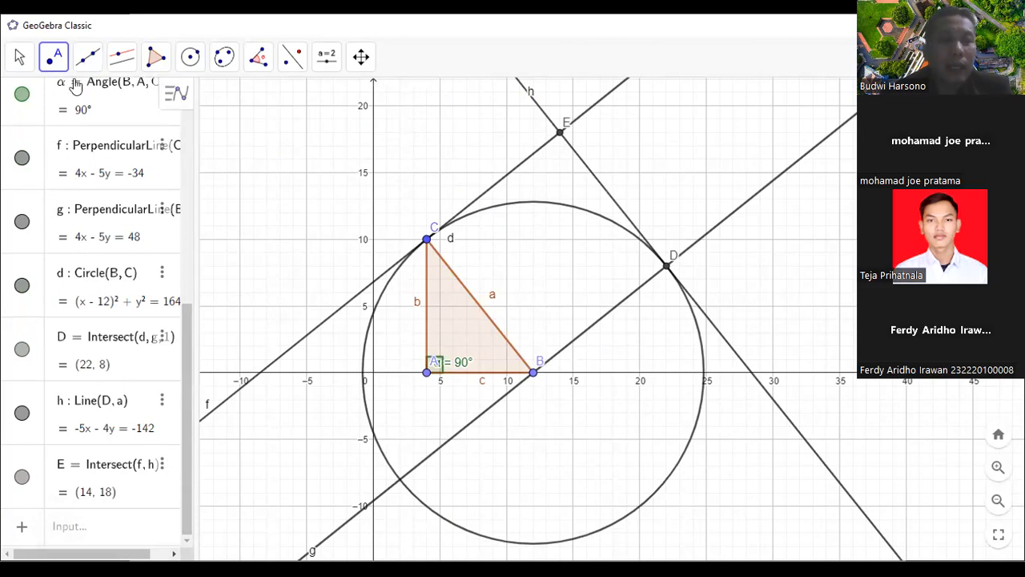
Draw a polygon through points C, B, D and E to form the square on hypotenuse BC
click(56, 59)
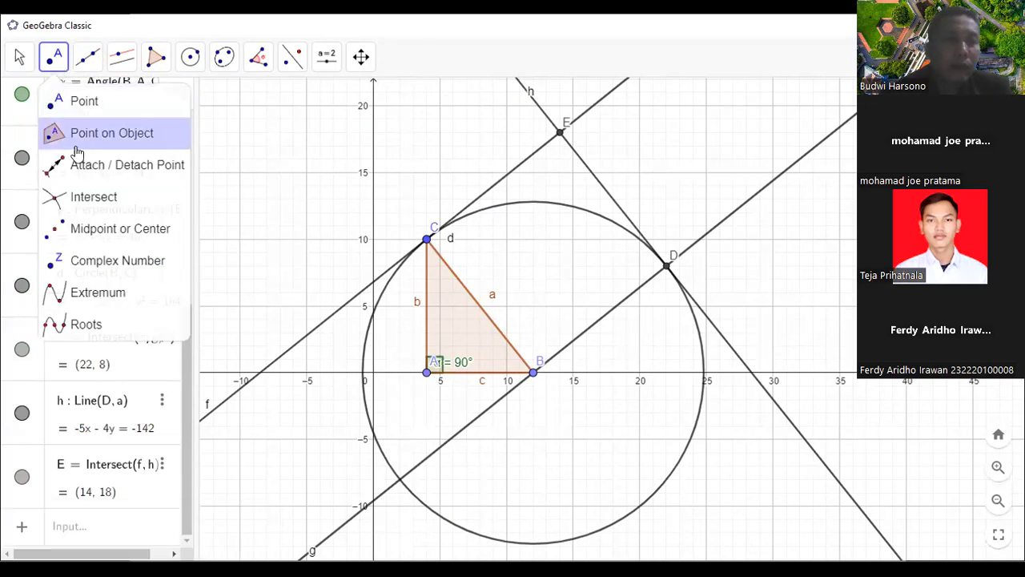
click(17, 56)
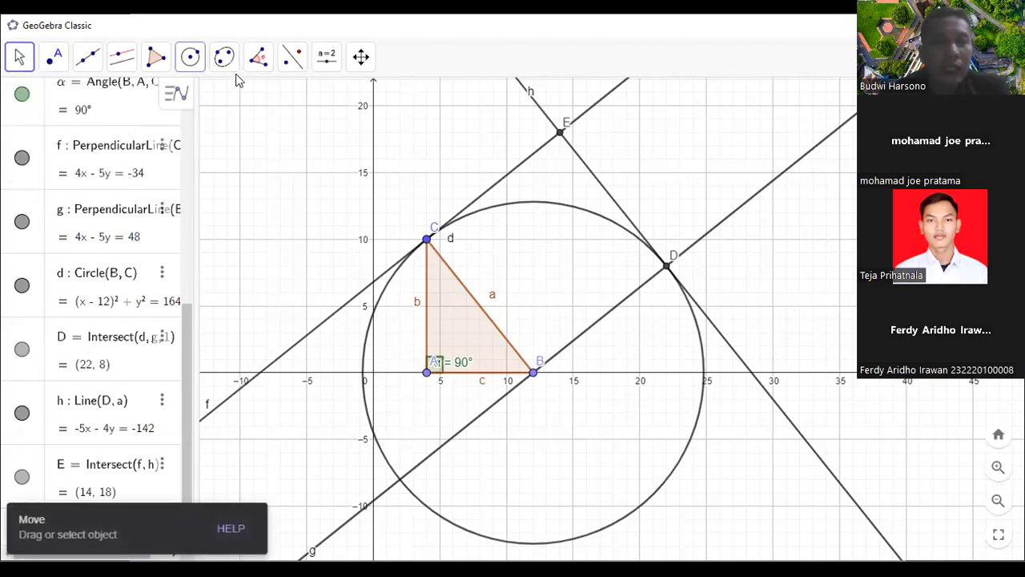
click(156, 56)
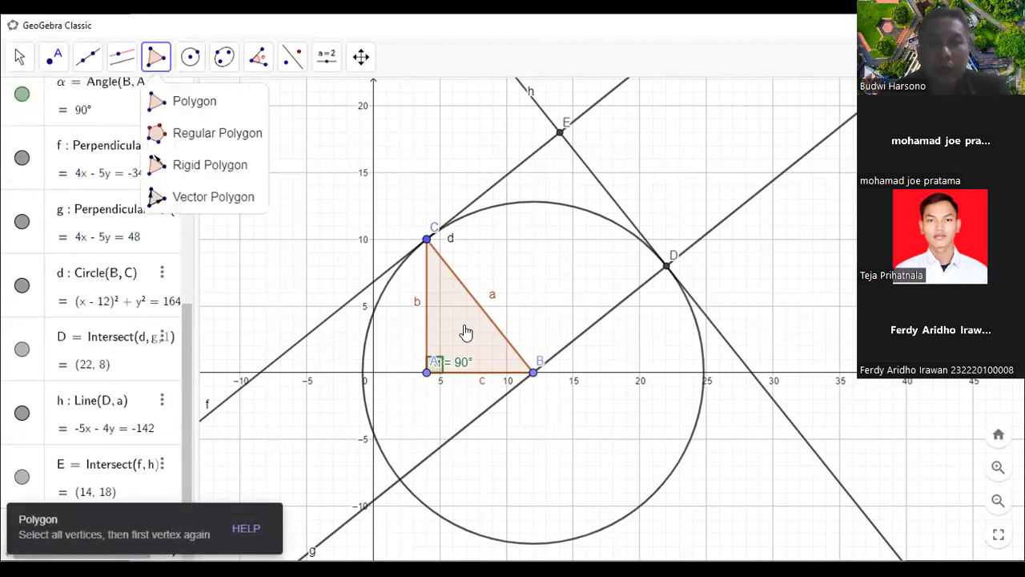
click(426, 239)
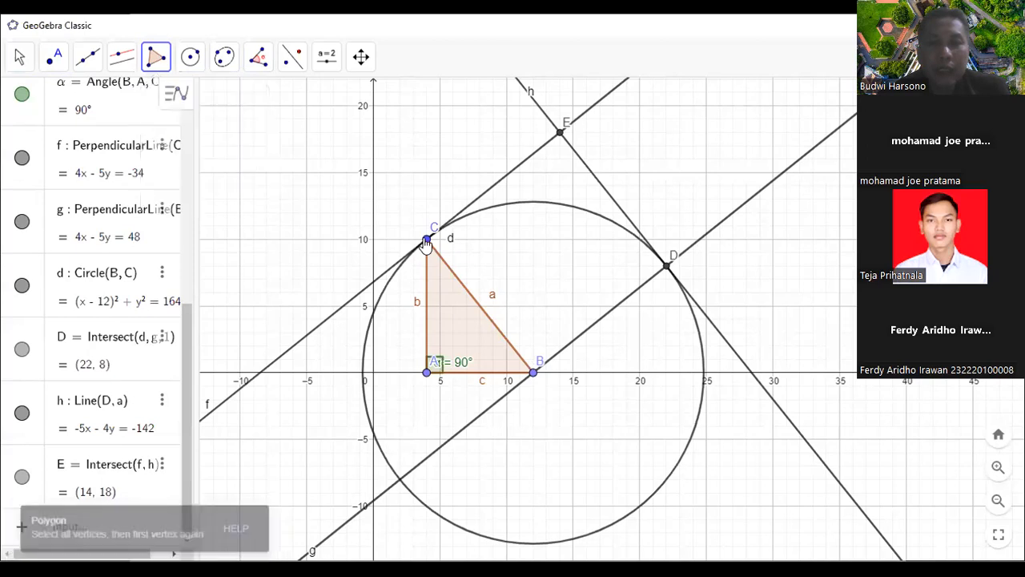
click(533, 373)
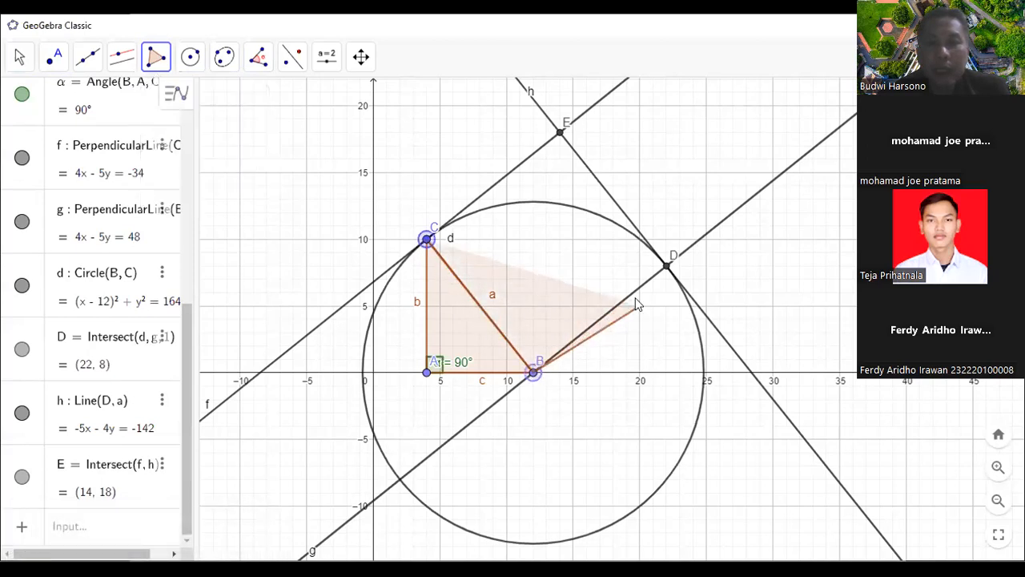
click(665, 271)
click(558, 134)
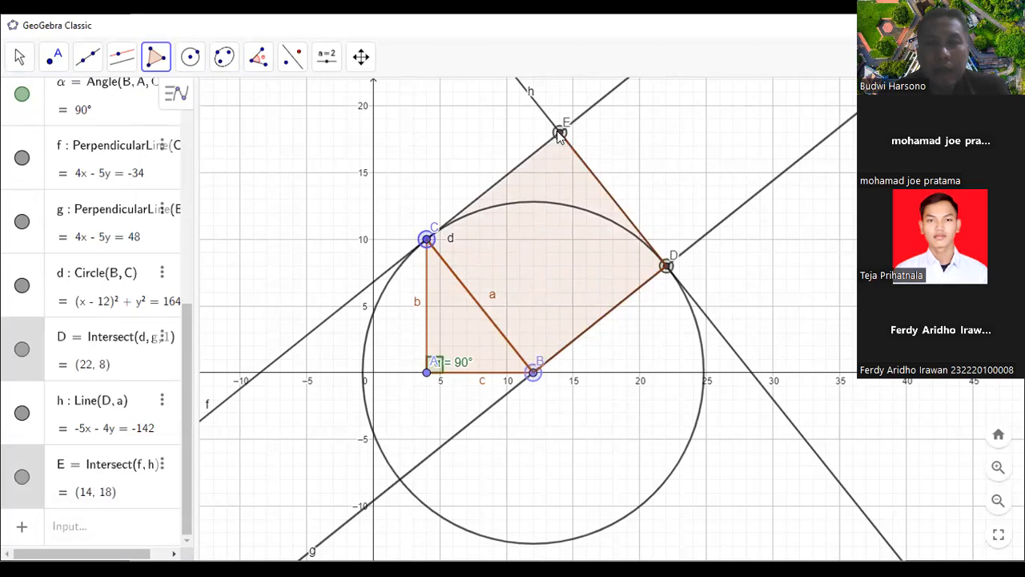
click(429, 240)
Hide the construction lines g, f and h and the circle d around the hypotenuse square
click(19, 57)
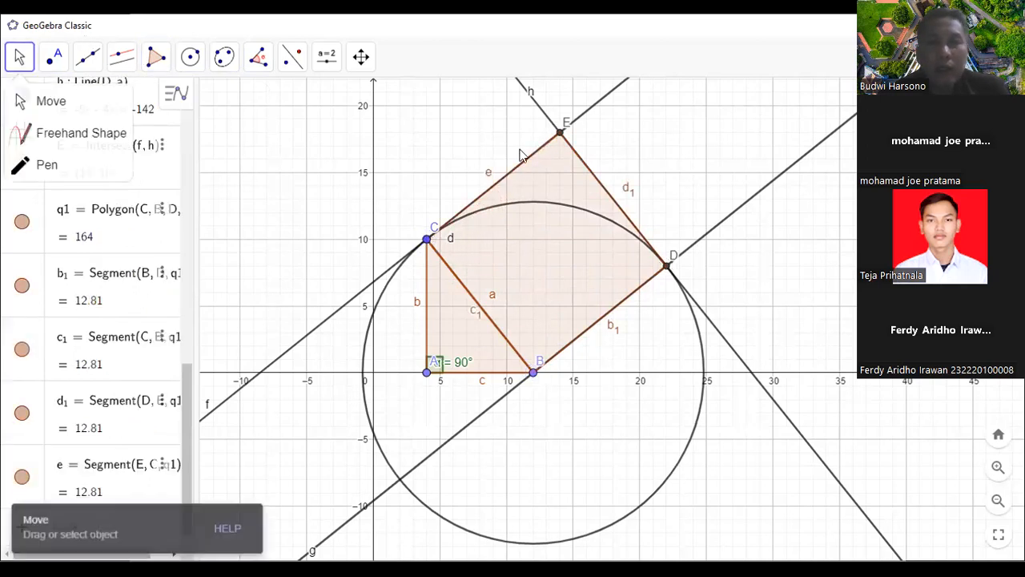
click(421, 144)
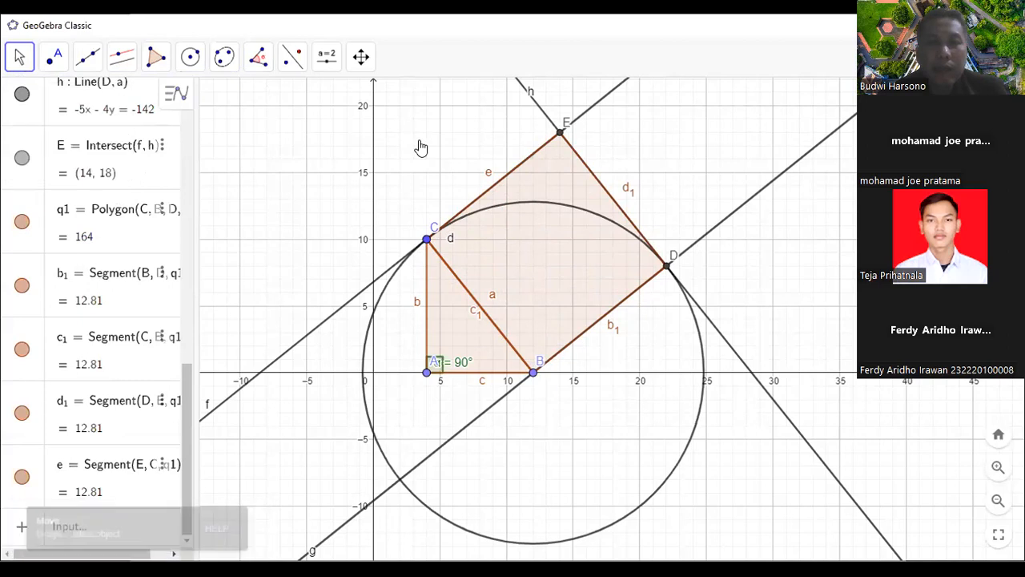
right_click(712, 237)
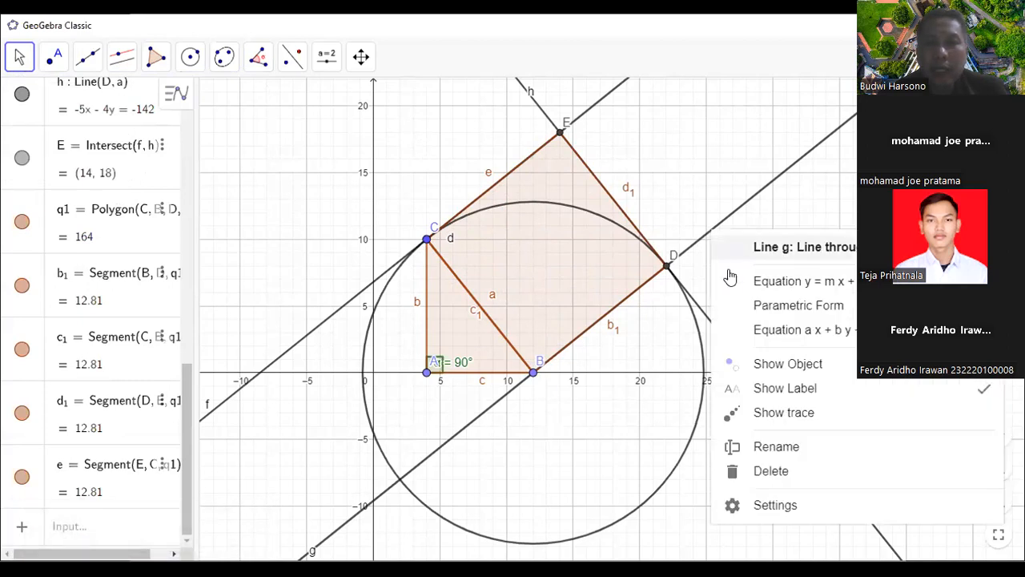
click(788, 363)
right_click(584, 115)
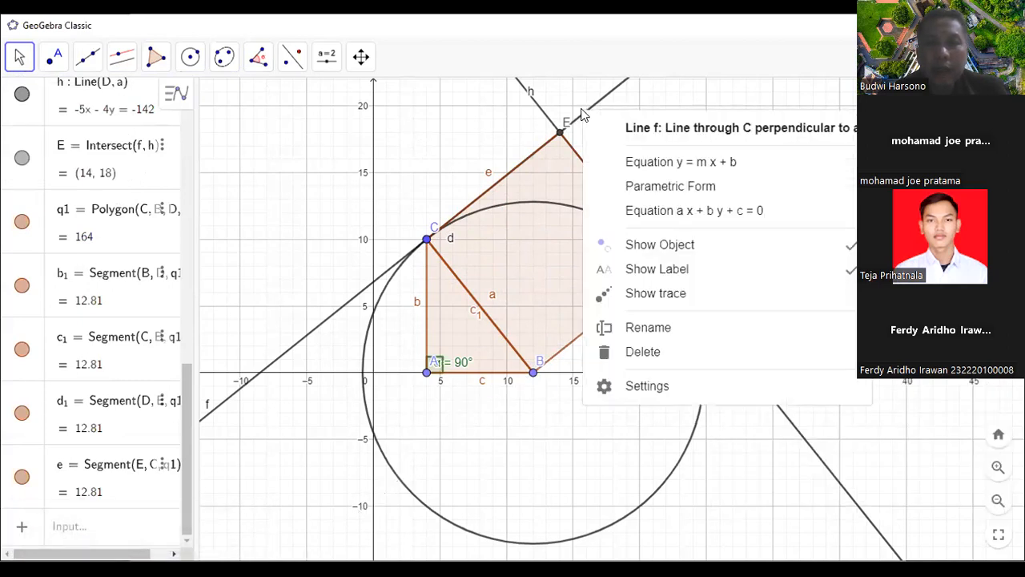
click(639, 247)
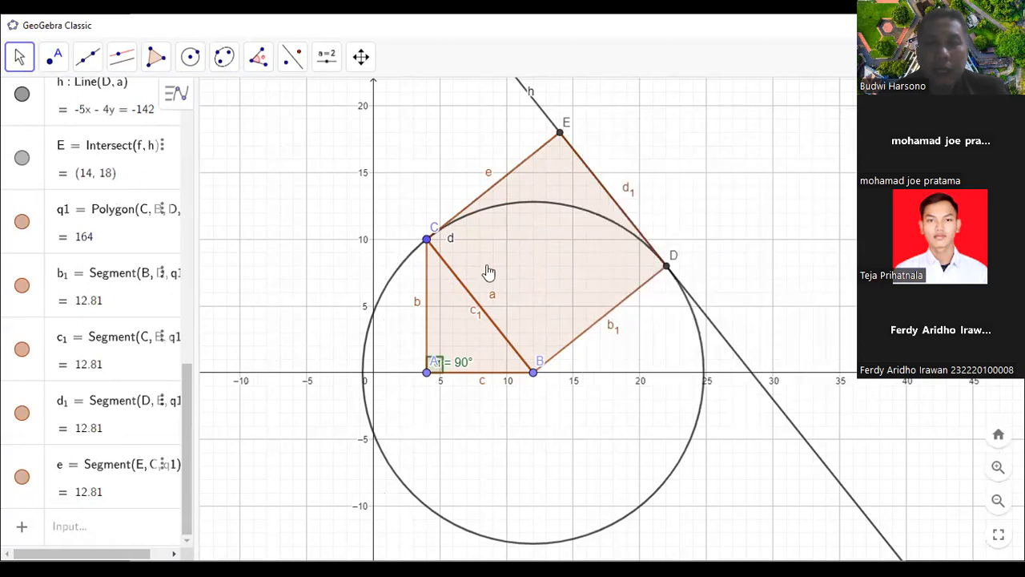
right_click(712, 324)
click(776, 405)
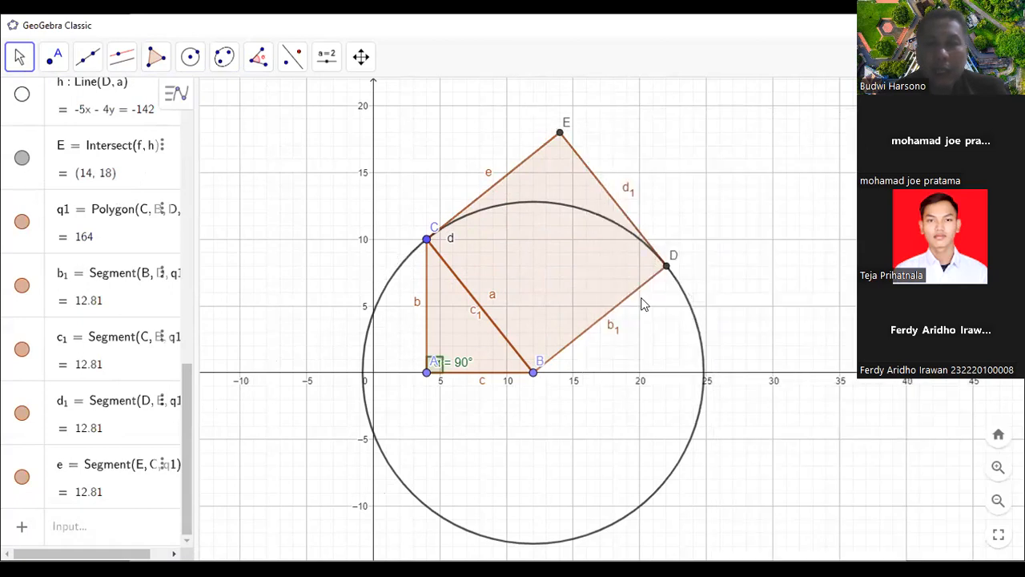
right_click(695, 329)
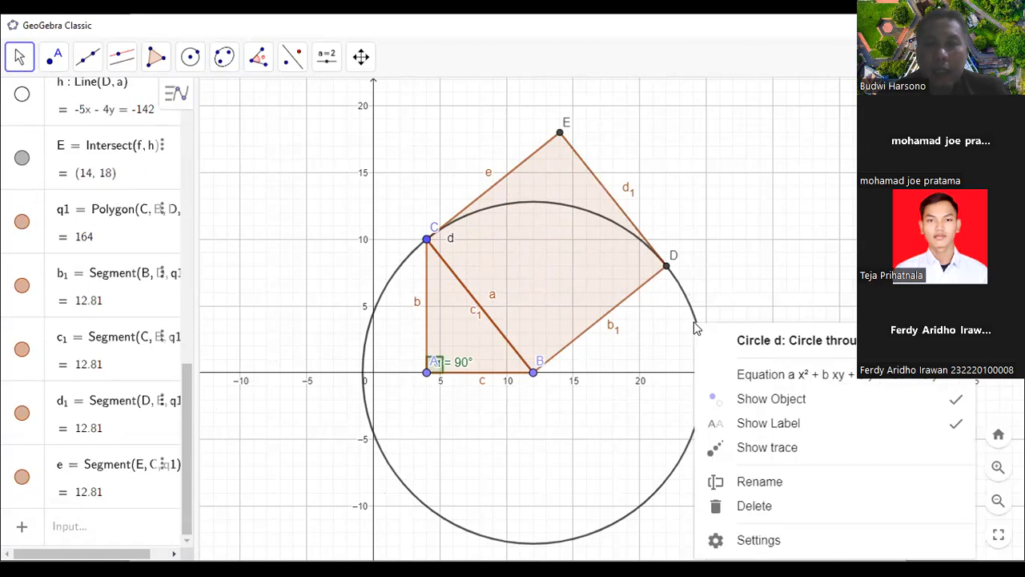
click(769, 407)
Construct two lines perpendicular to side AC, one through point C and one through point A
scroll(584, 352, down, 3)
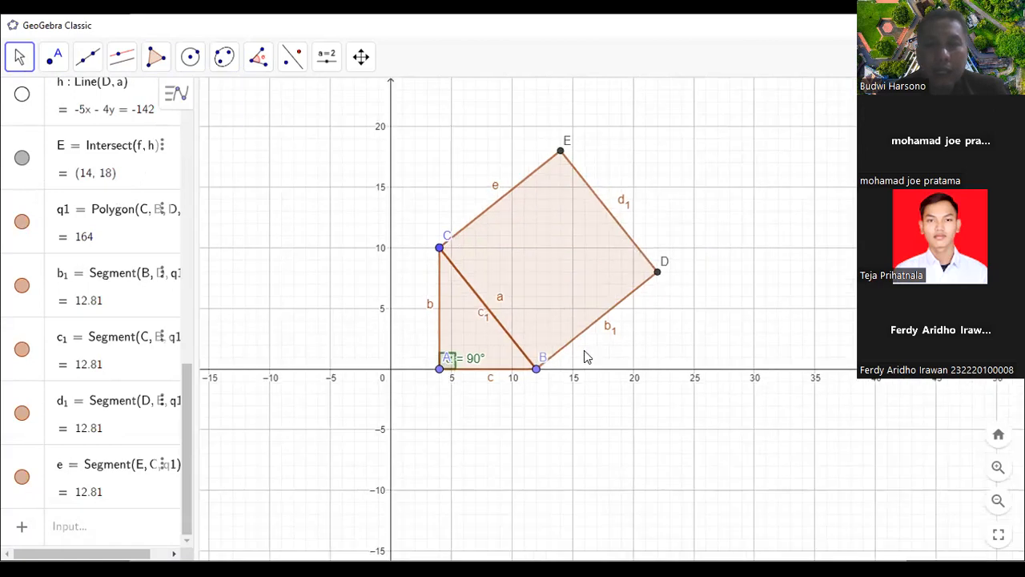
scroll(469, 328, up, 1)
scroll(421, 321, up, 2)
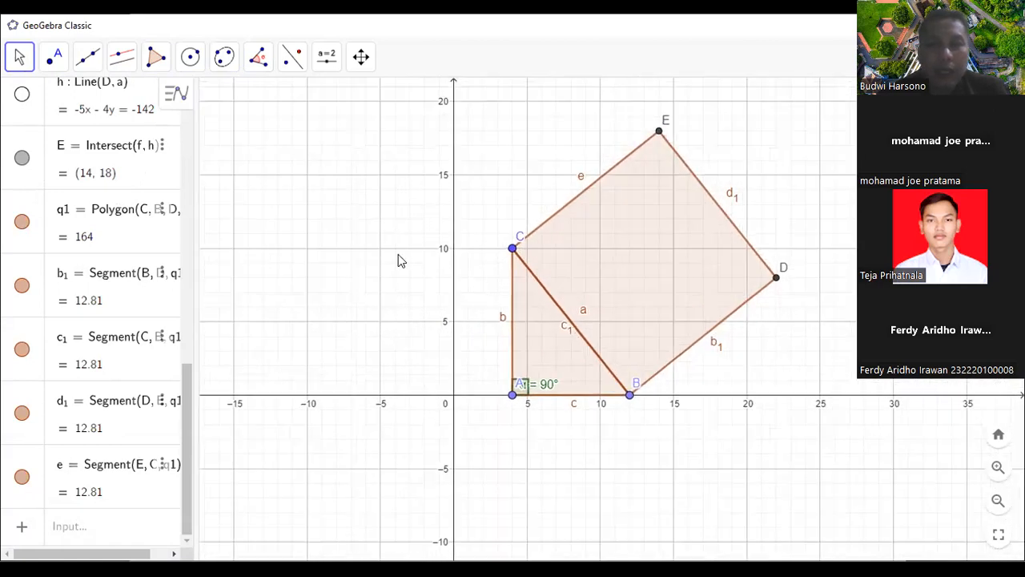
click(114, 67)
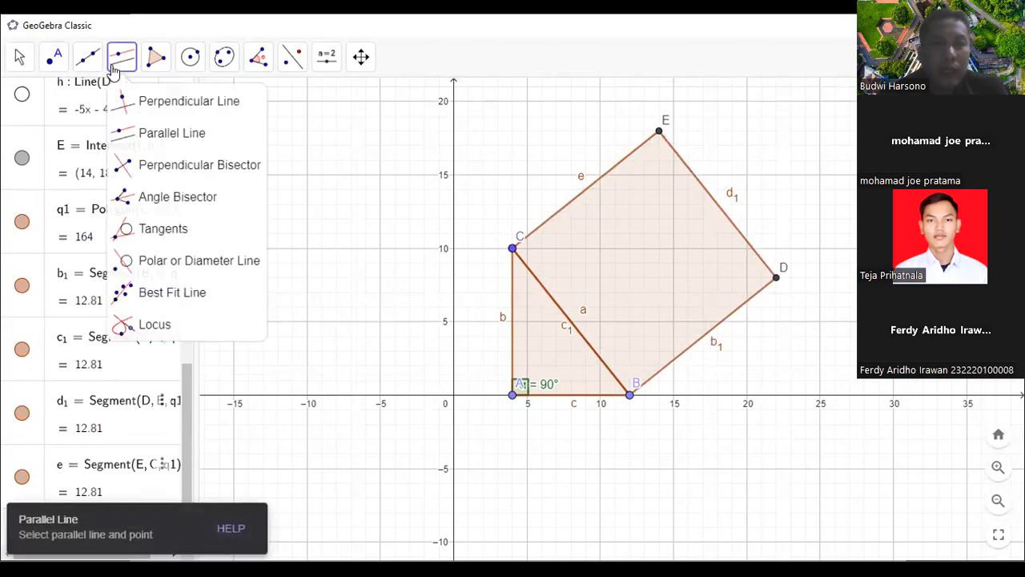
click(513, 298)
click(512, 252)
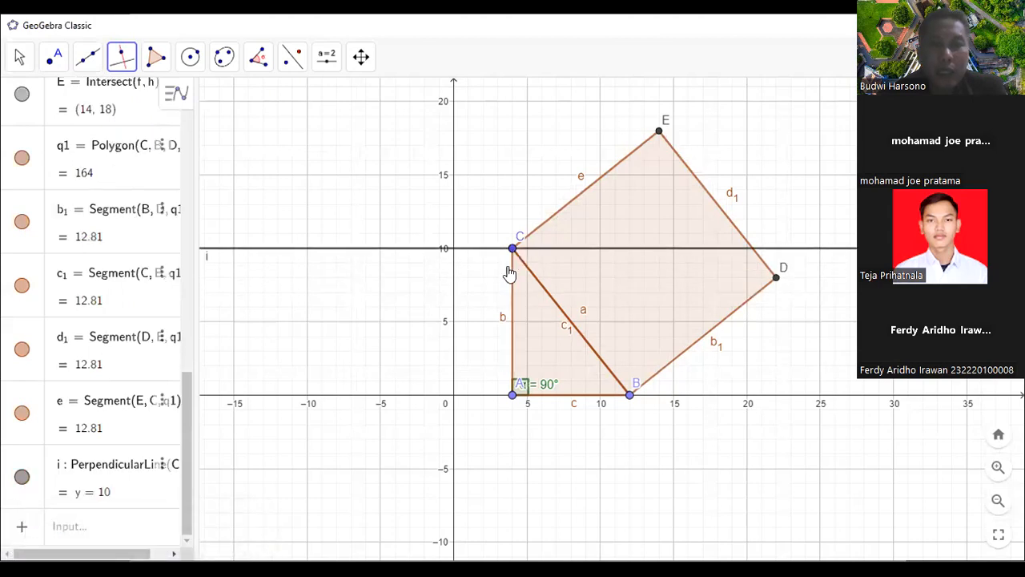
click(513, 319)
click(513, 396)
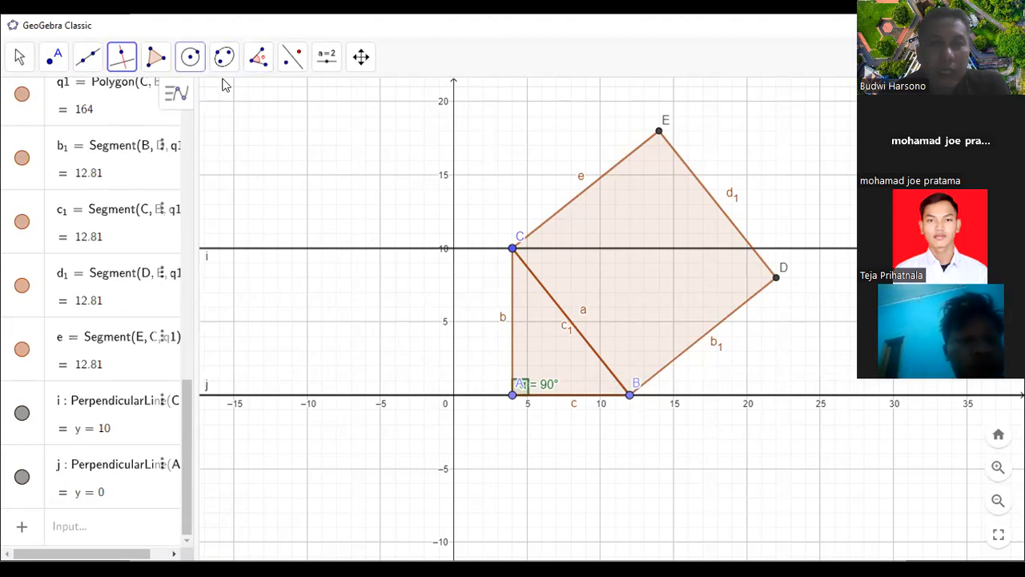
Draw a circle centred at point C that passes through point A
click(192, 61)
click(251, 100)
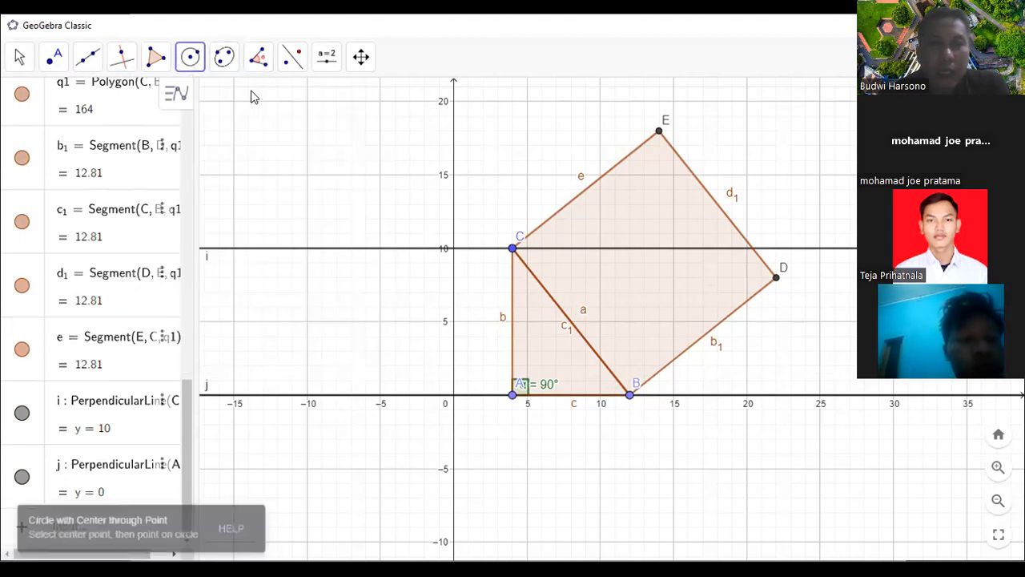
click(513, 251)
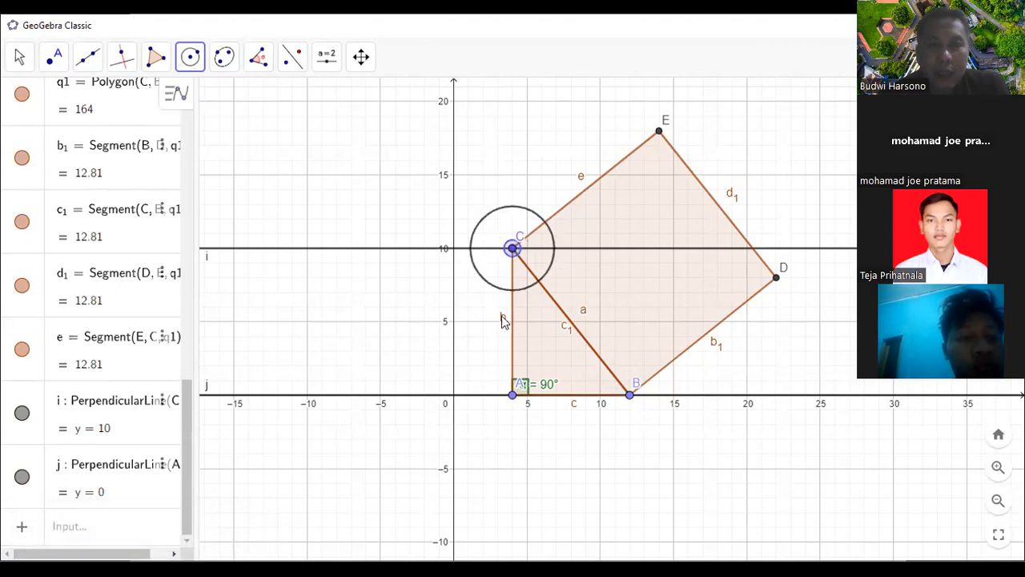
click(513, 395)
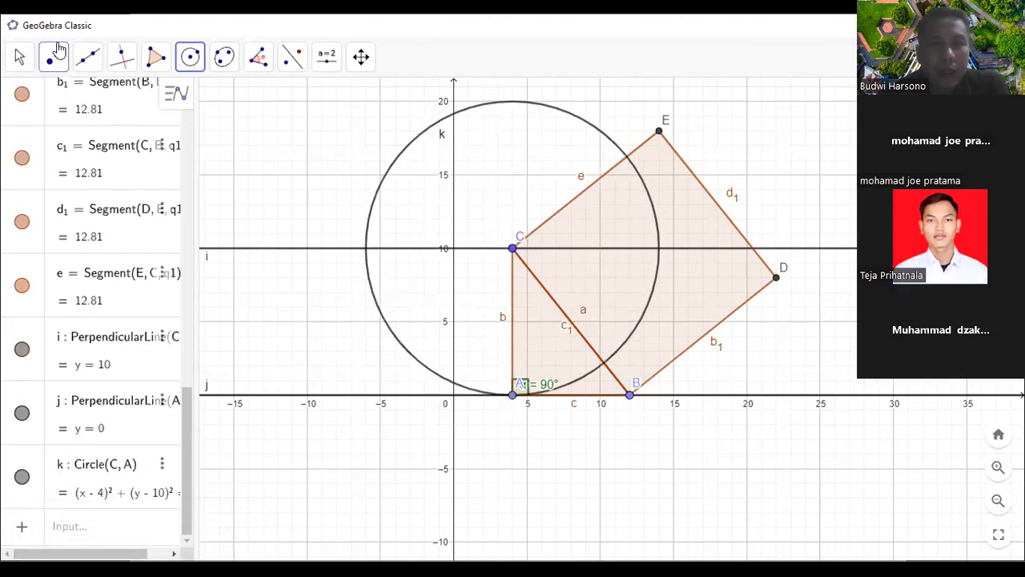
Place a point at the left intersection of the circle and the perpendicular line through C, at (-6, 10)
click(54, 56)
click(54, 100)
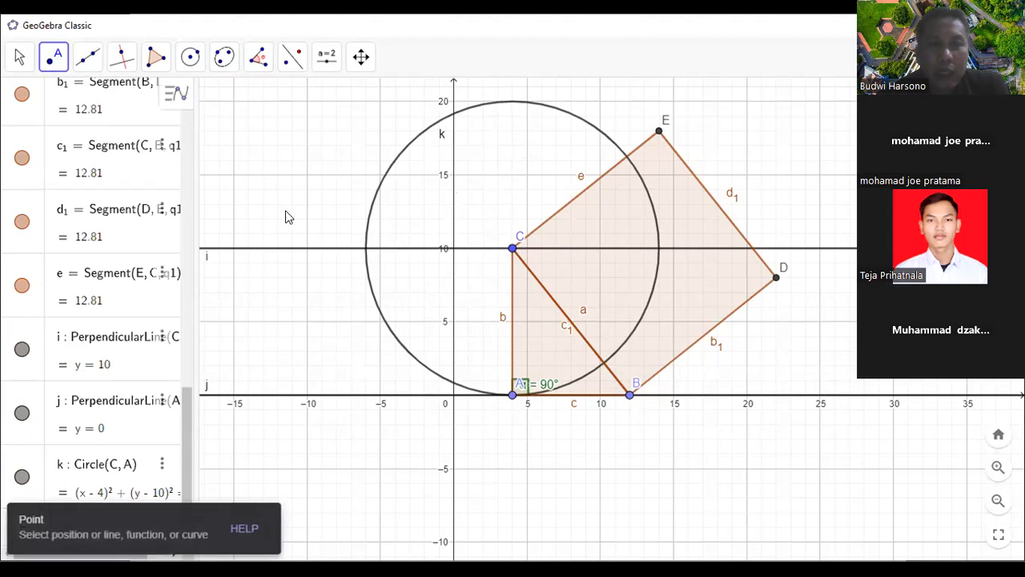
click(366, 249)
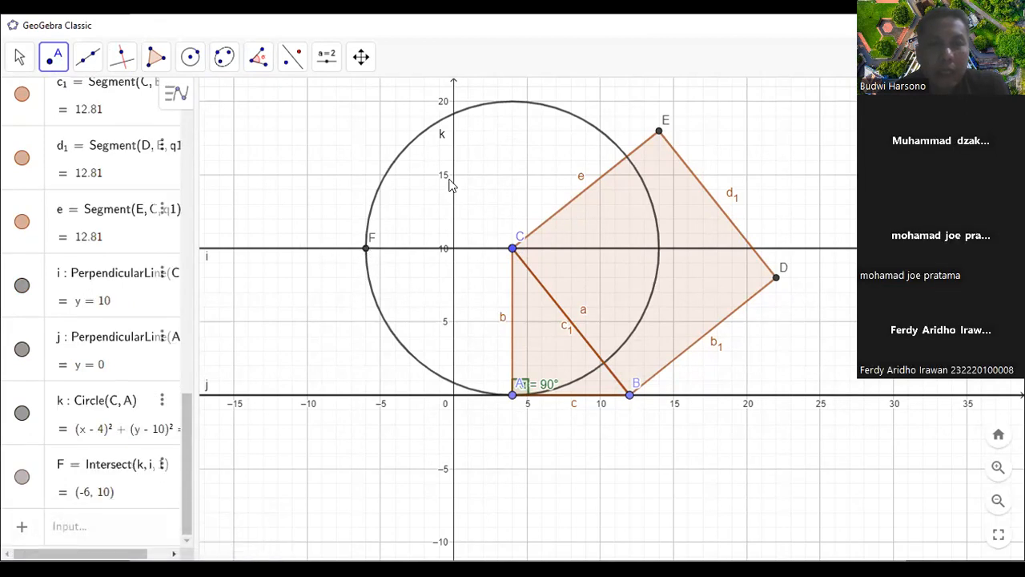
Construct a line parallel to side AC through point F on the circle
click(125, 58)
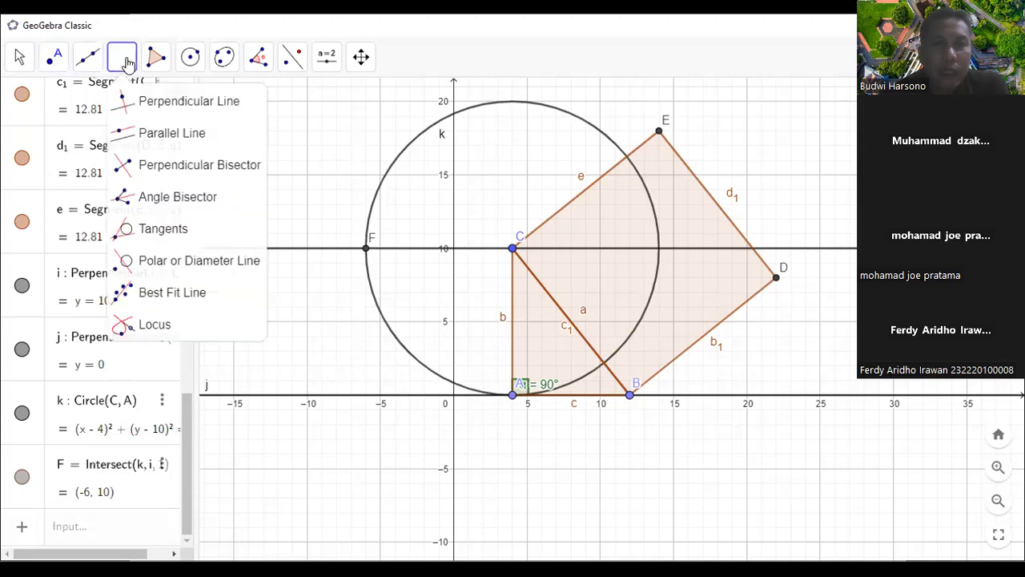
click(143, 133)
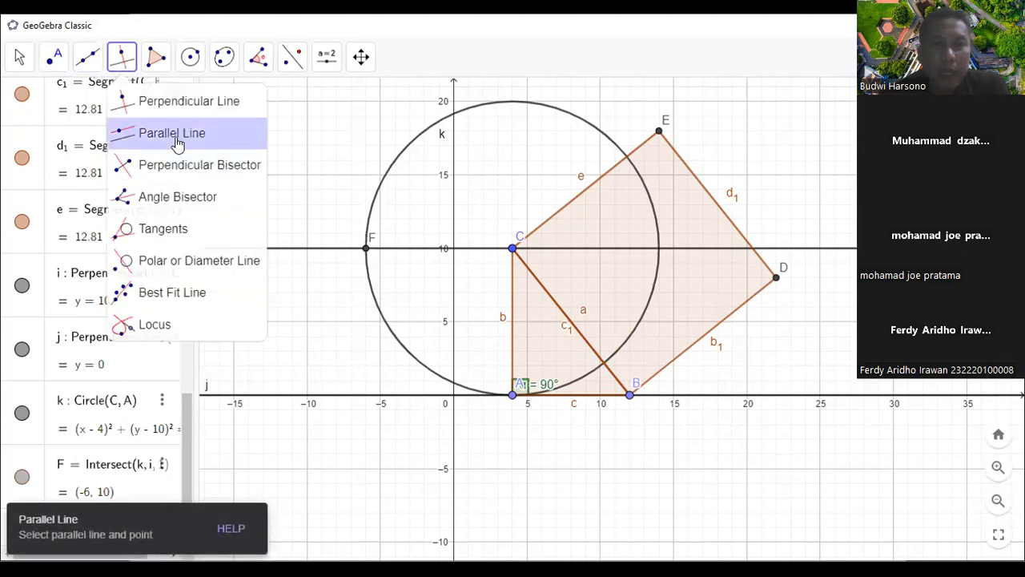
click(513, 304)
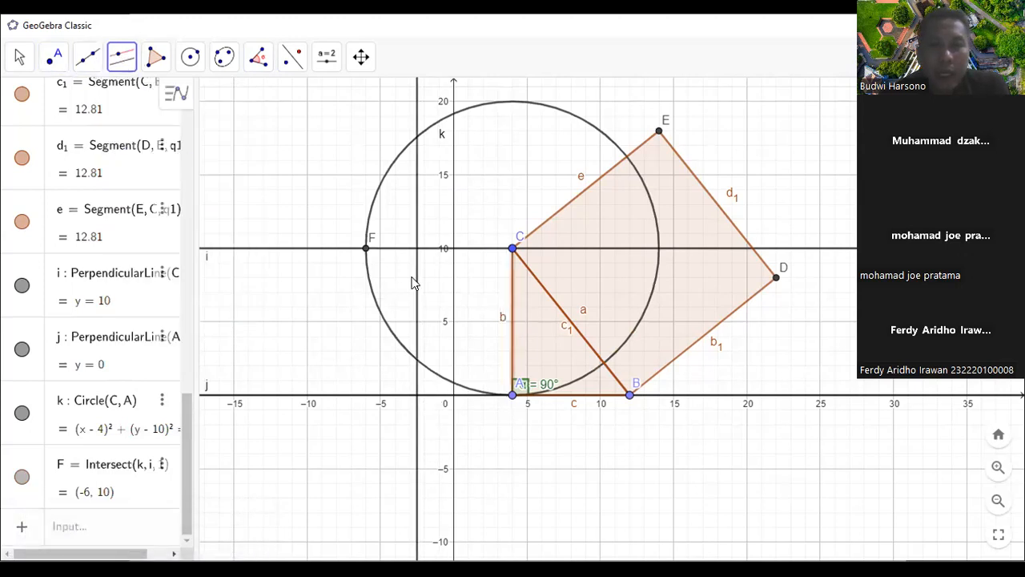
click(366, 250)
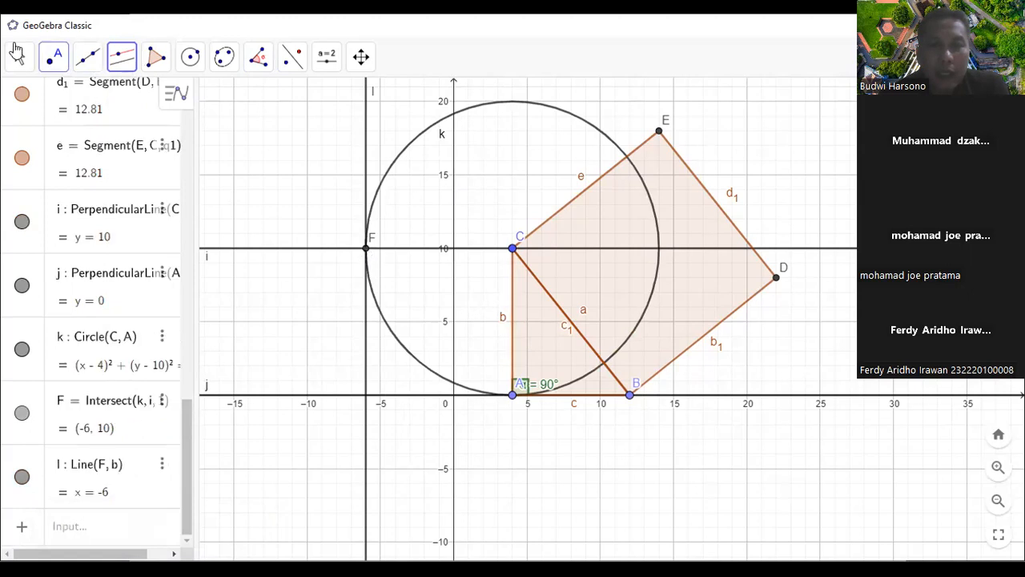
Place a point where the parallel line through F crosses the perpendicular line through A, at (-6, 0)
click(54, 58)
click(73, 113)
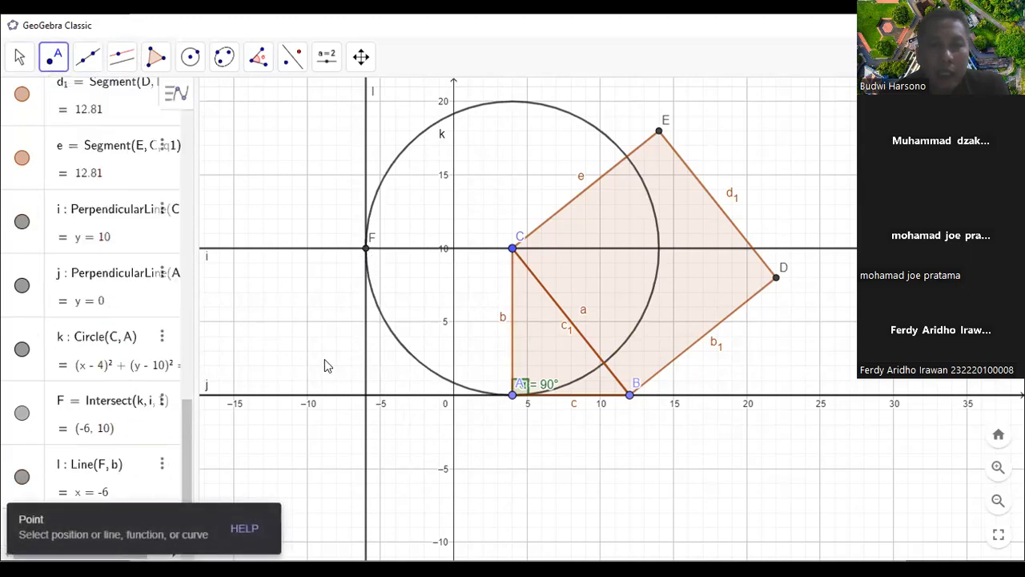
click(366, 397)
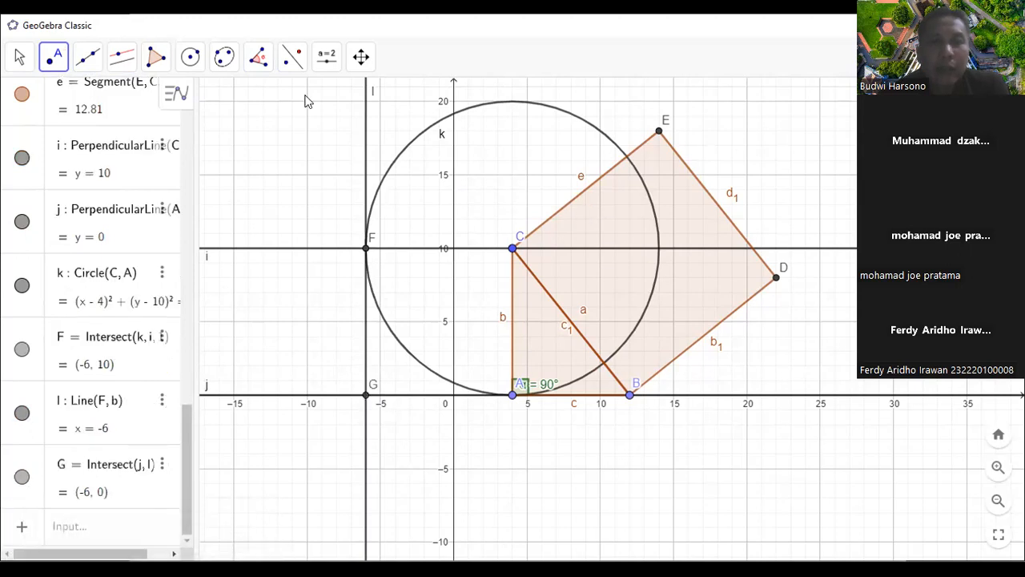
Draw a polygon through points A, C, F and G to form the square on side AC
click(157, 56)
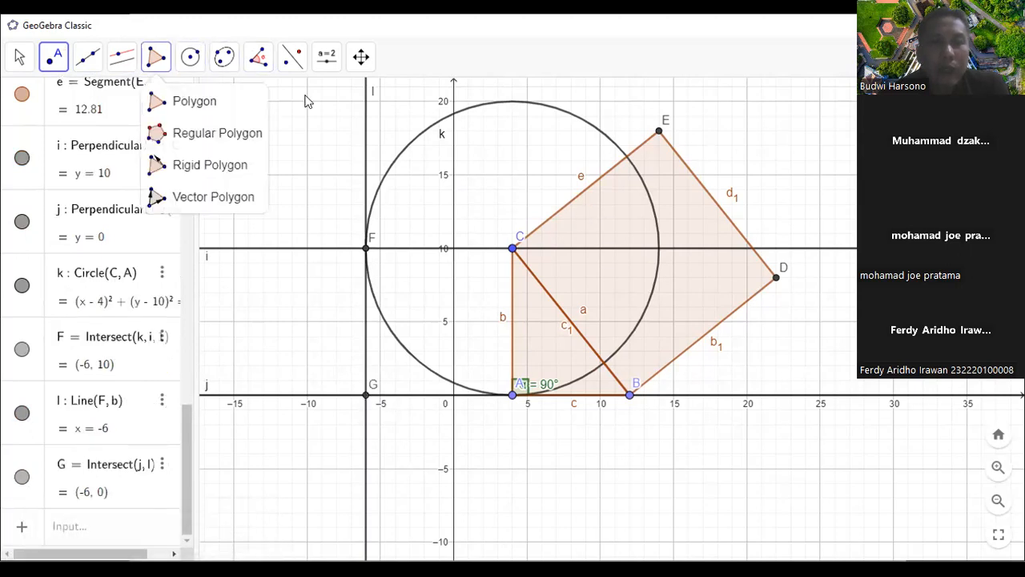
click(196, 101)
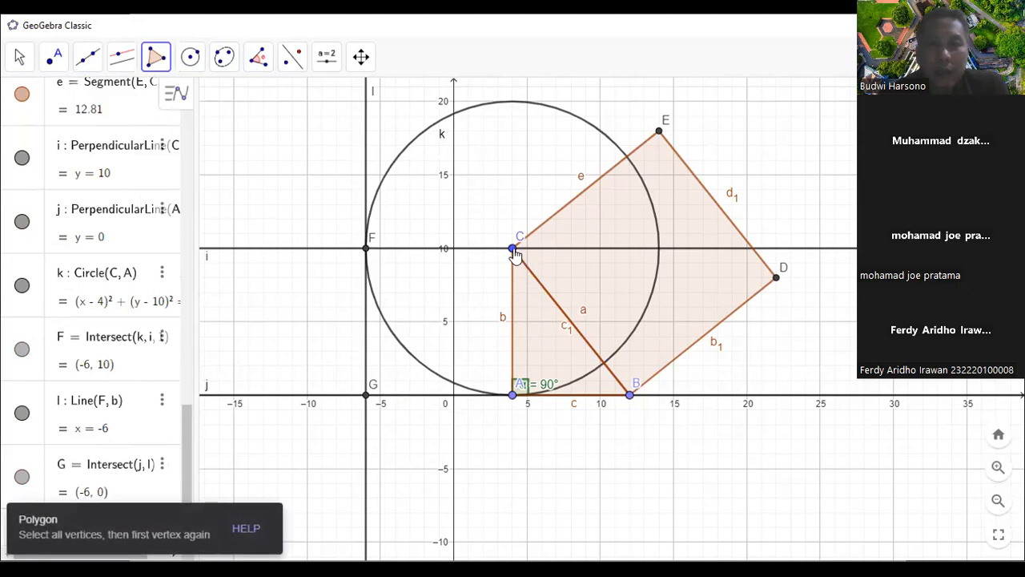
click(512, 395)
click(513, 248)
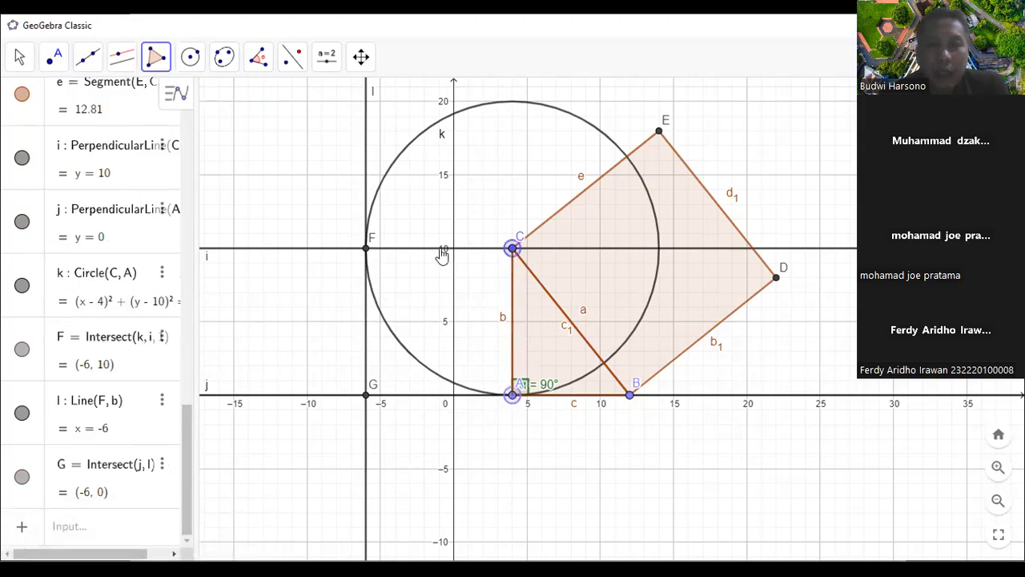
click(365, 250)
click(365, 396)
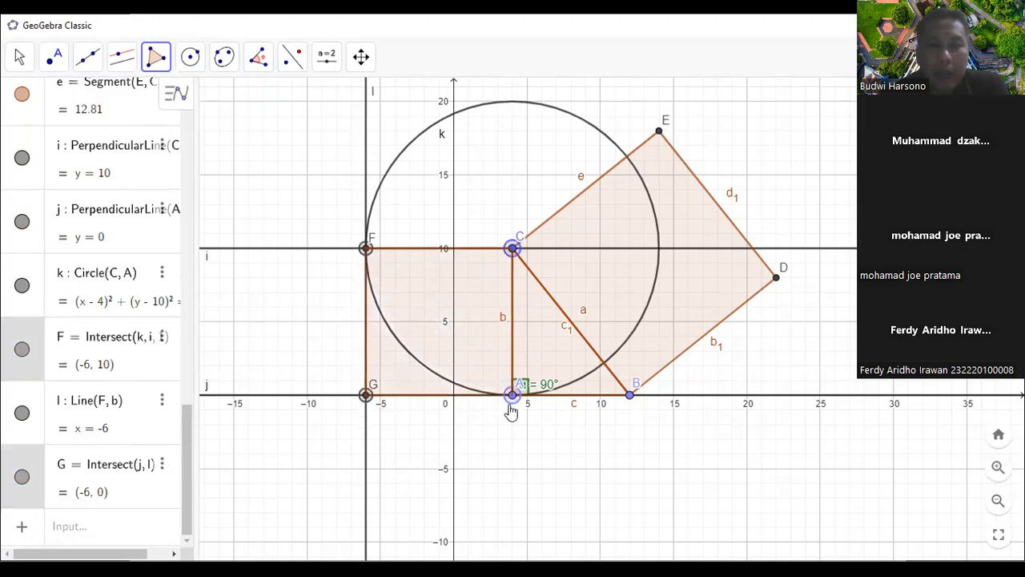
click(512, 395)
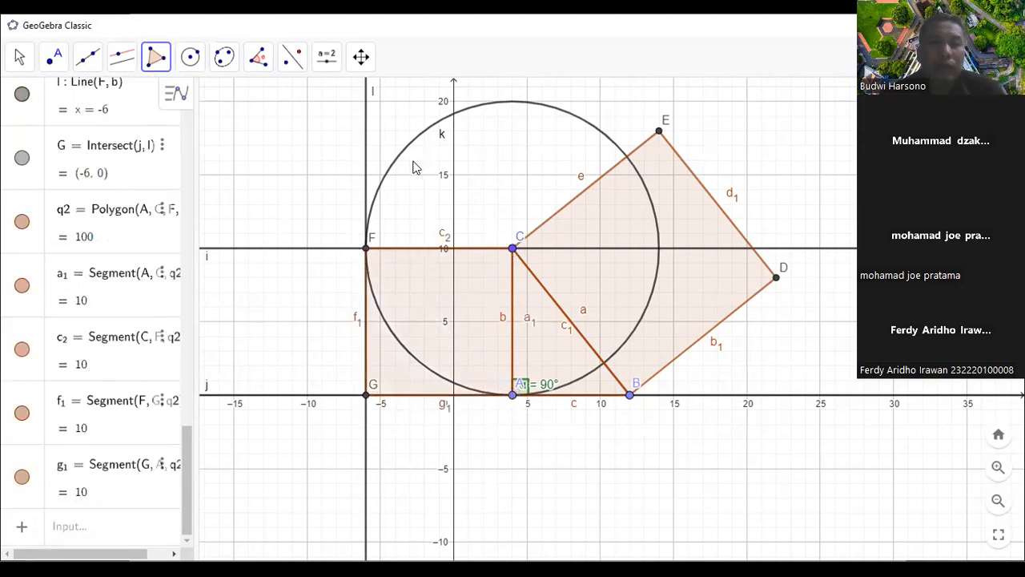
click(19, 58)
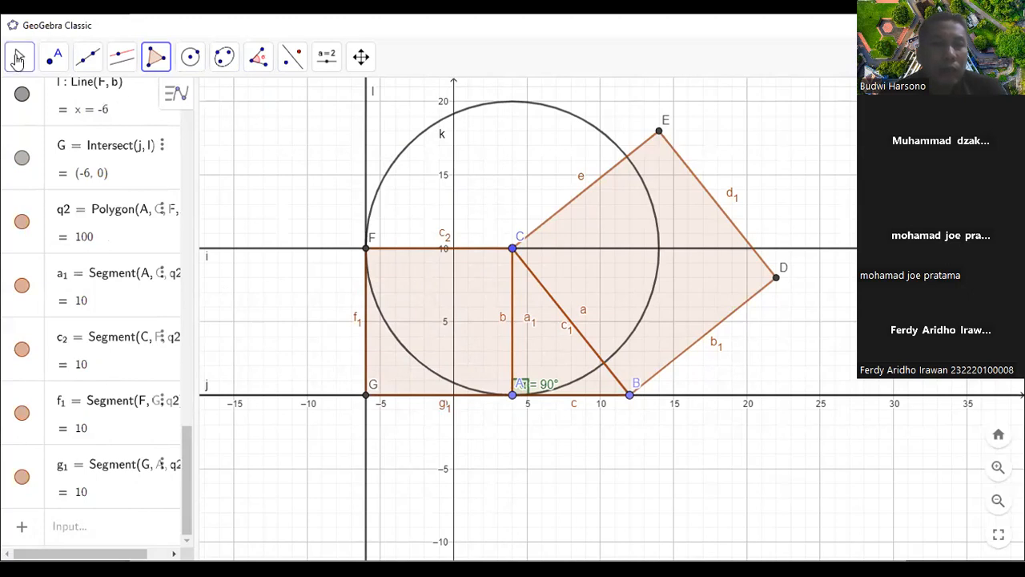
Hide the circle centred at C, the vertical line through F and G, and the perpendicular lines through C and A
right_click(560, 110)
click(632, 182)
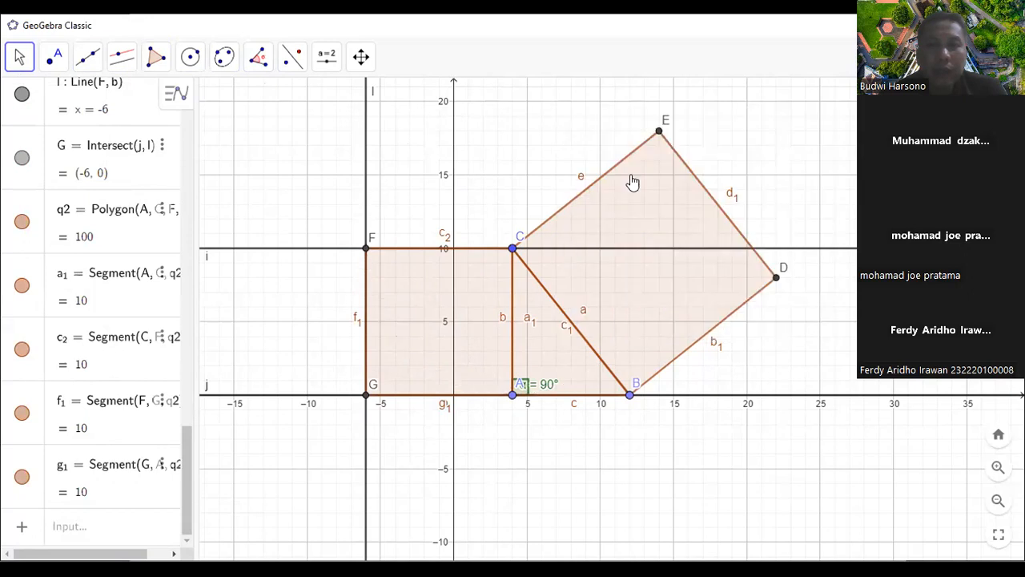
right_click(366, 150)
click(468, 278)
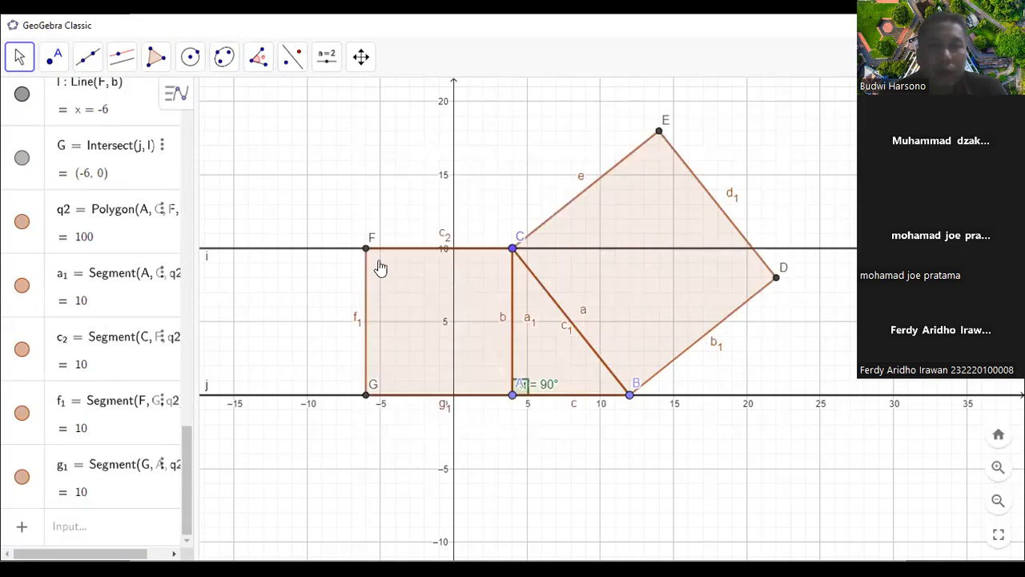
right_click(272, 254)
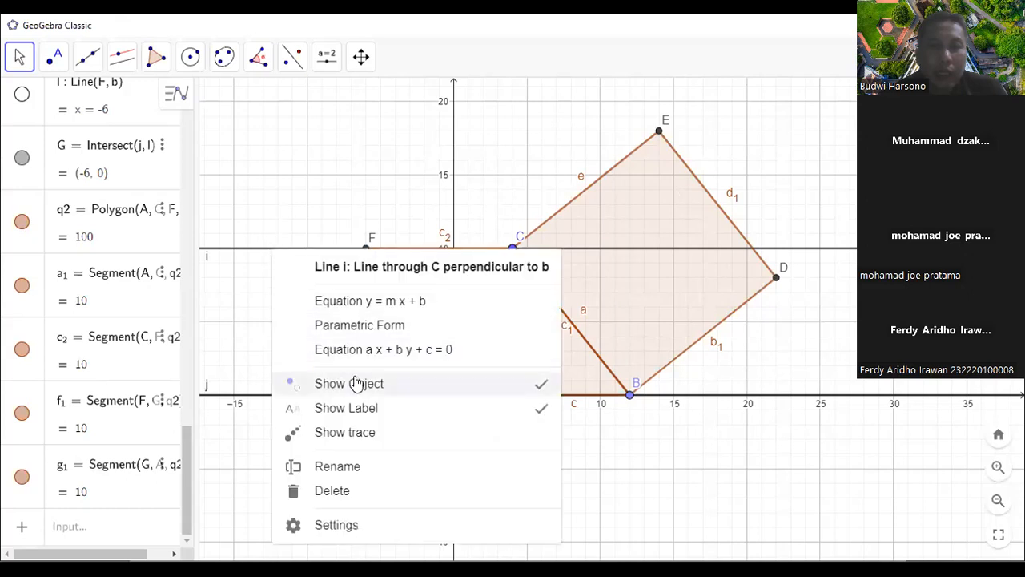
click(290, 387)
right_click(278, 400)
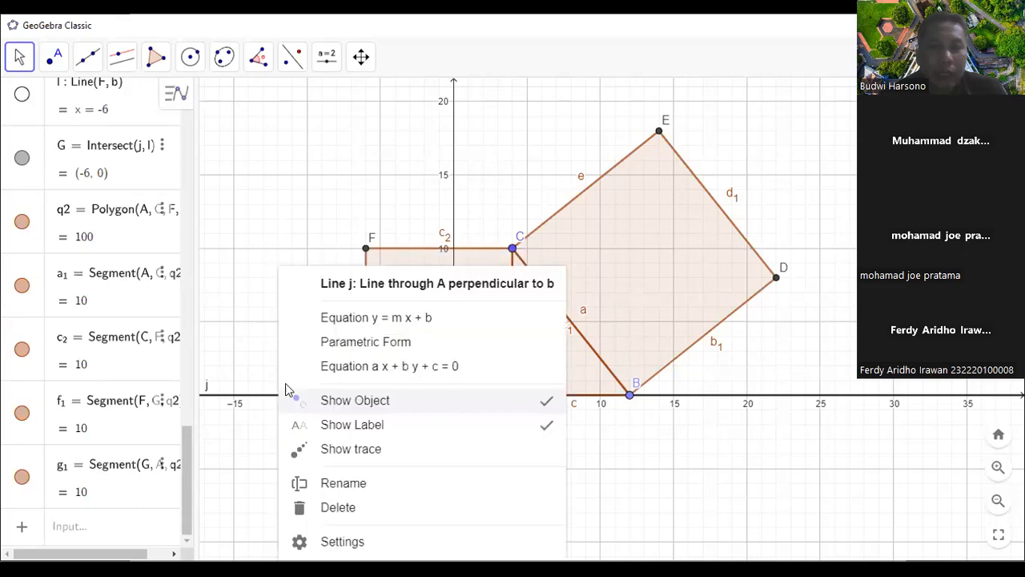
click(363, 402)
Construct two lines perpendicular to side AB, one through point A and one through point B
scroll(411, 256, down, 5)
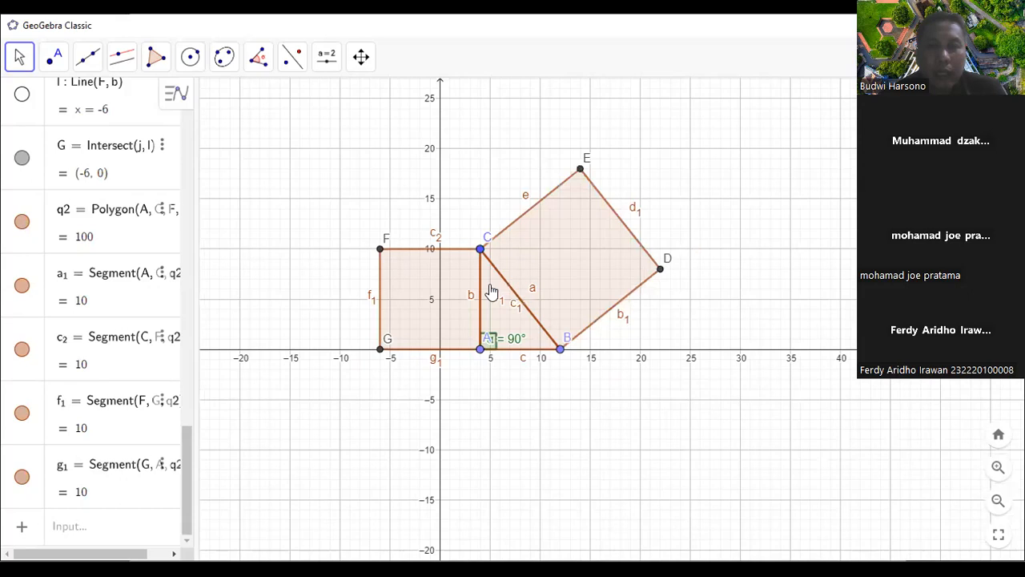
scroll(538, 362, up, 6)
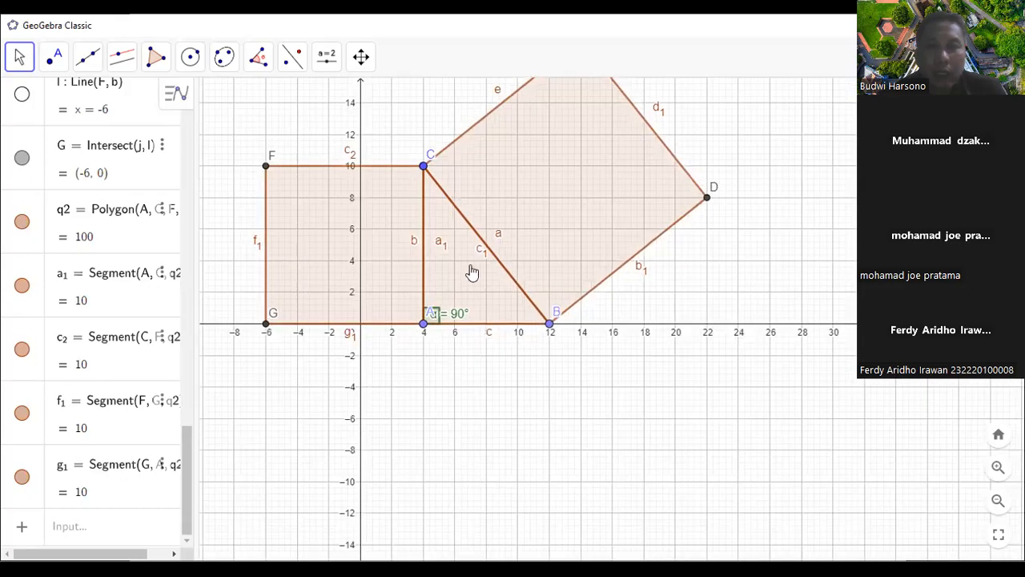
scroll(478, 321, down, 3)
scroll(526, 377, up, 4)
scroll(526, 351, up, 1)
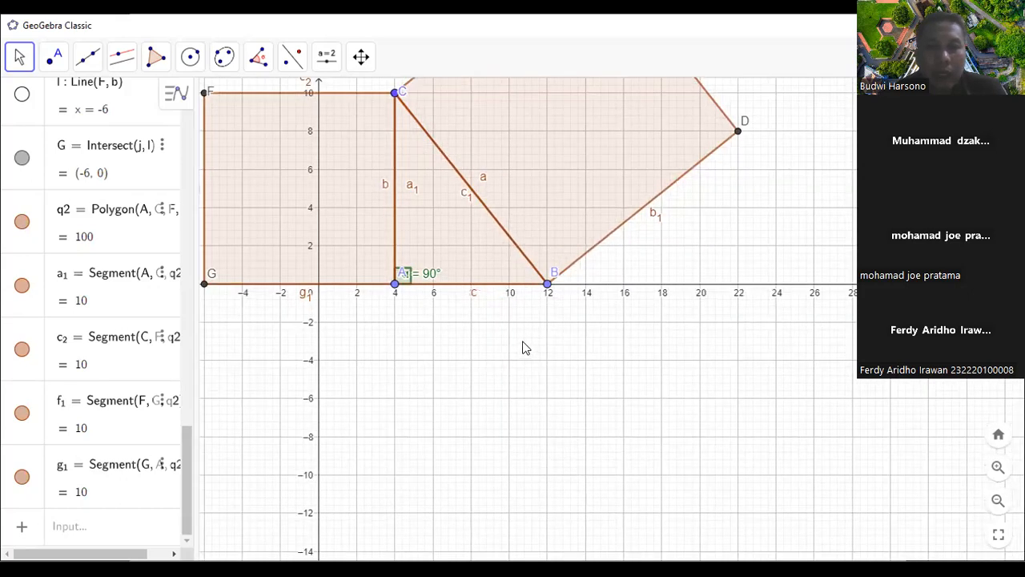
click(122, 57)
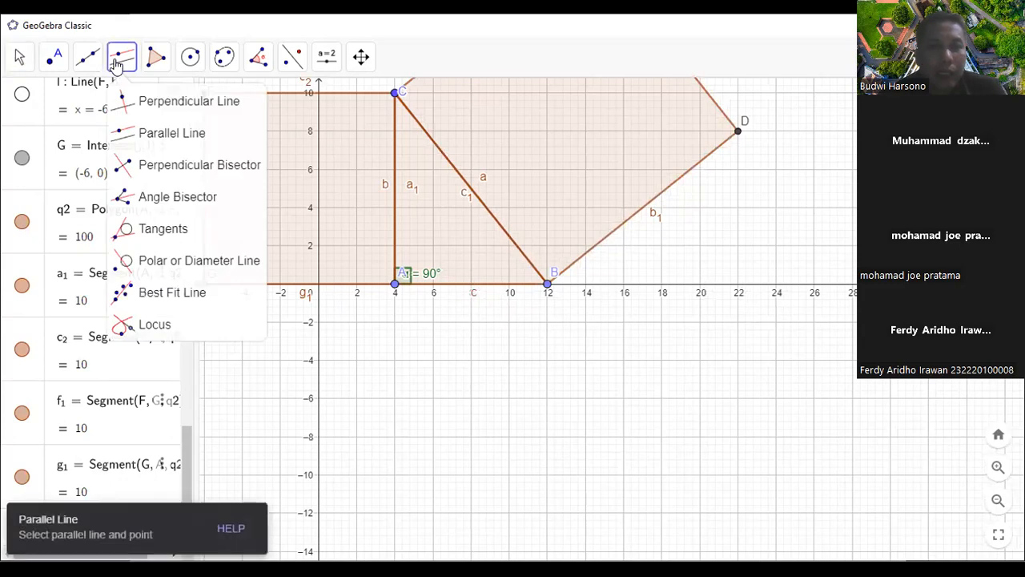
click(154, 112)
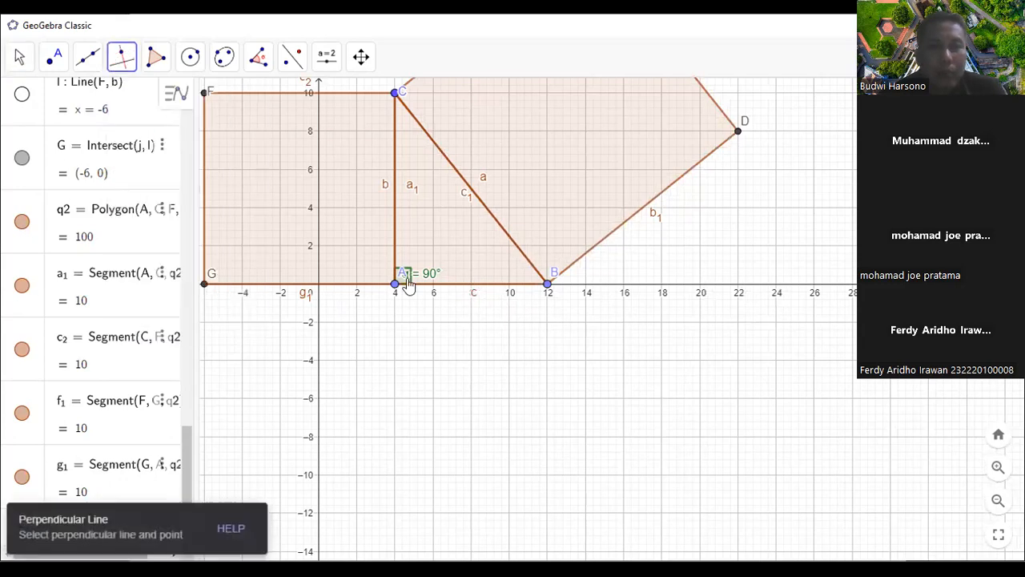
click(450, 289)
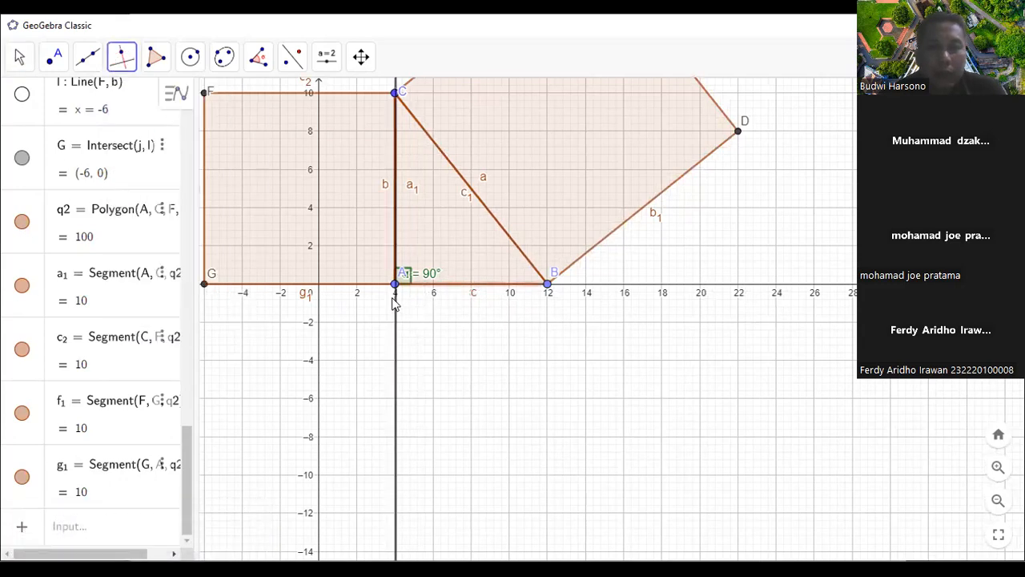
click(396, 284)
click(484, 286)
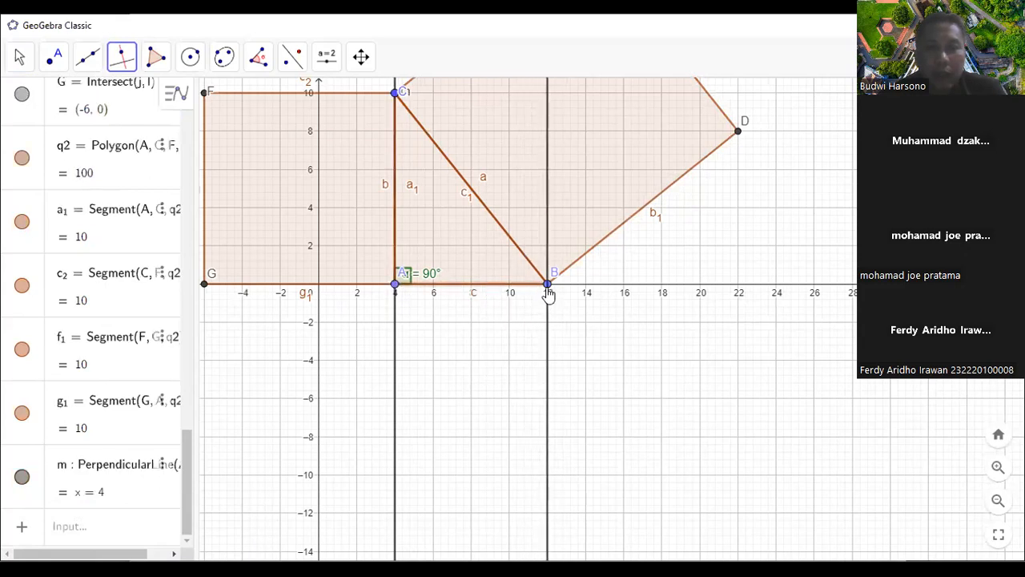
click(547, 285)
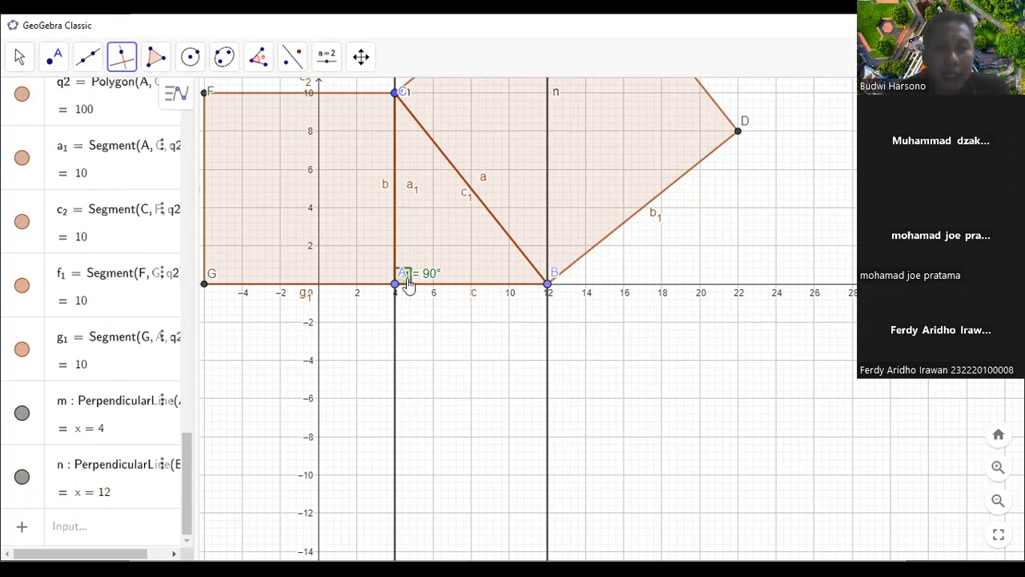
Draw a circle centred at A through B and place a point at its lower intersection with the perpendicular through A, at (4, -8)
click(190, 56)
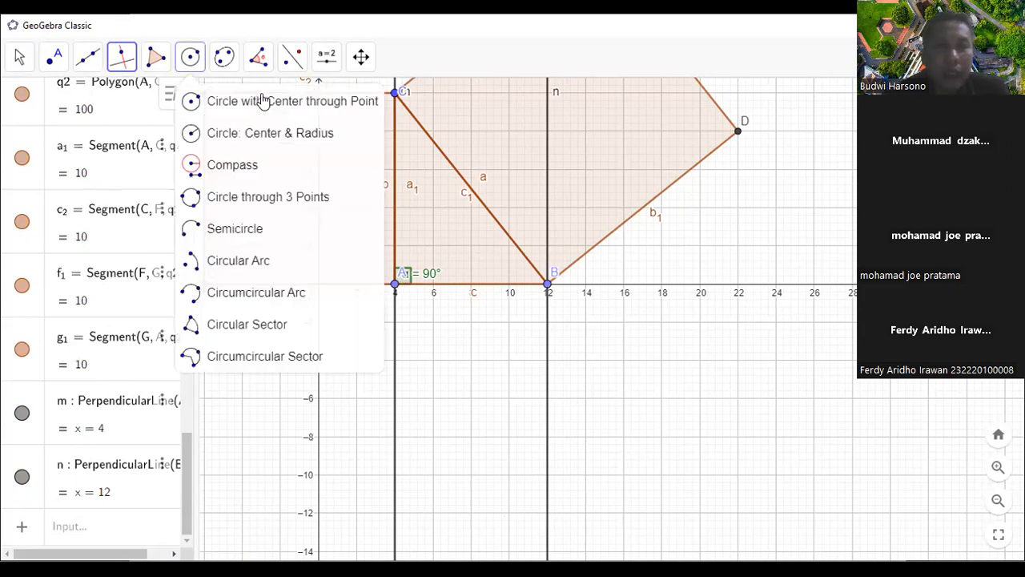
click(255, 104)
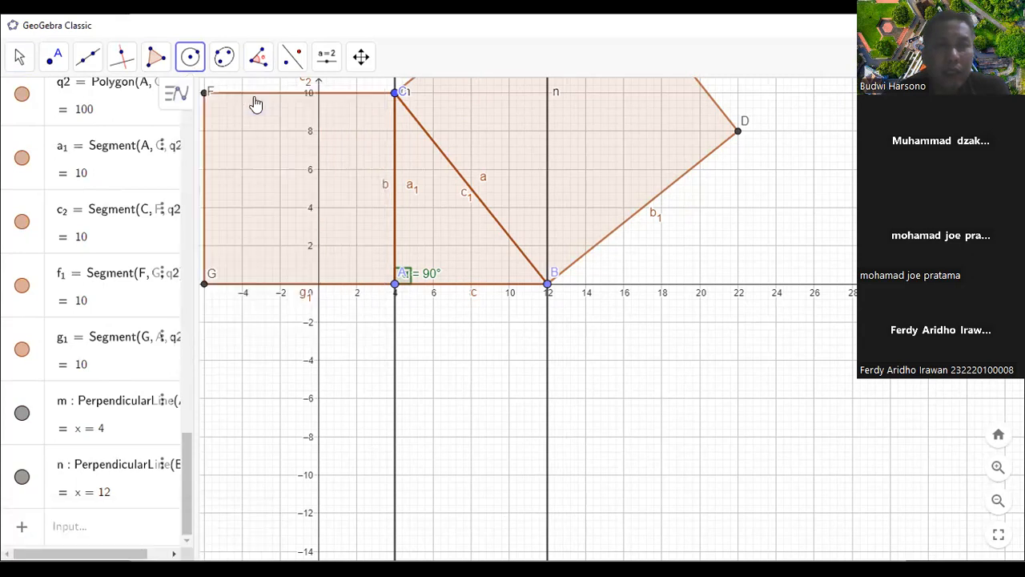
click(395, 286)
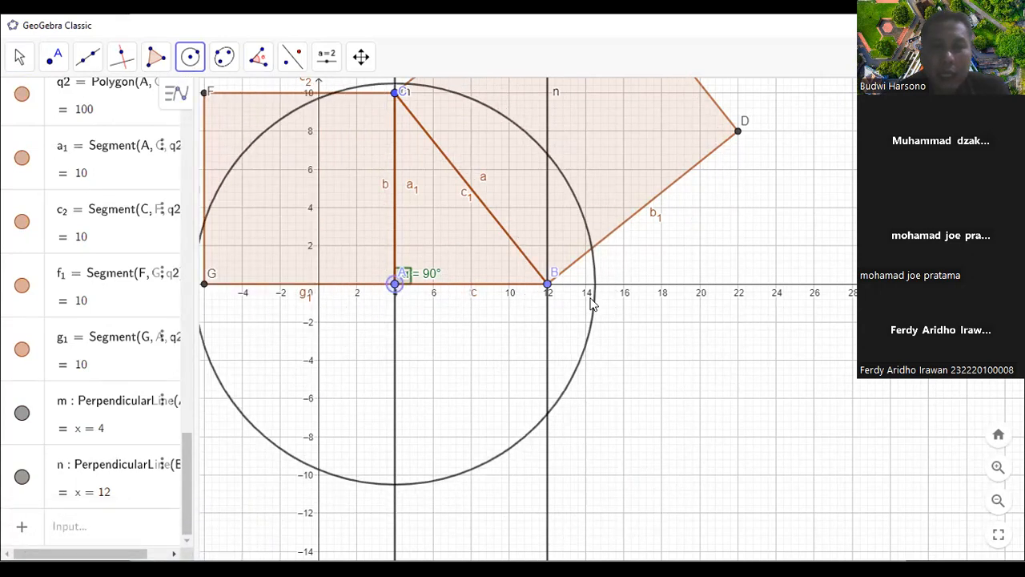
click(547, 286)
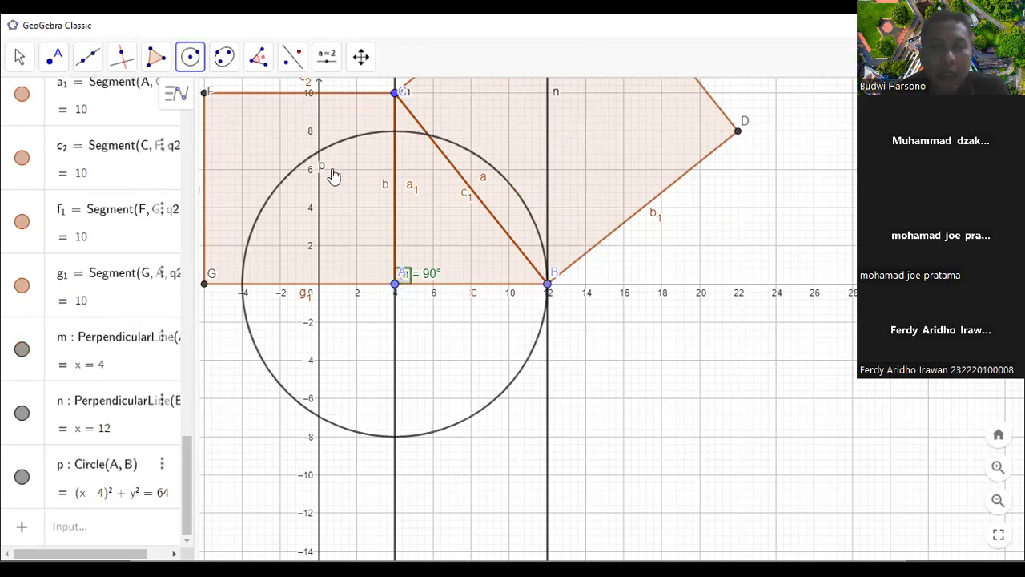
click(56, 64)
click(80, 101)
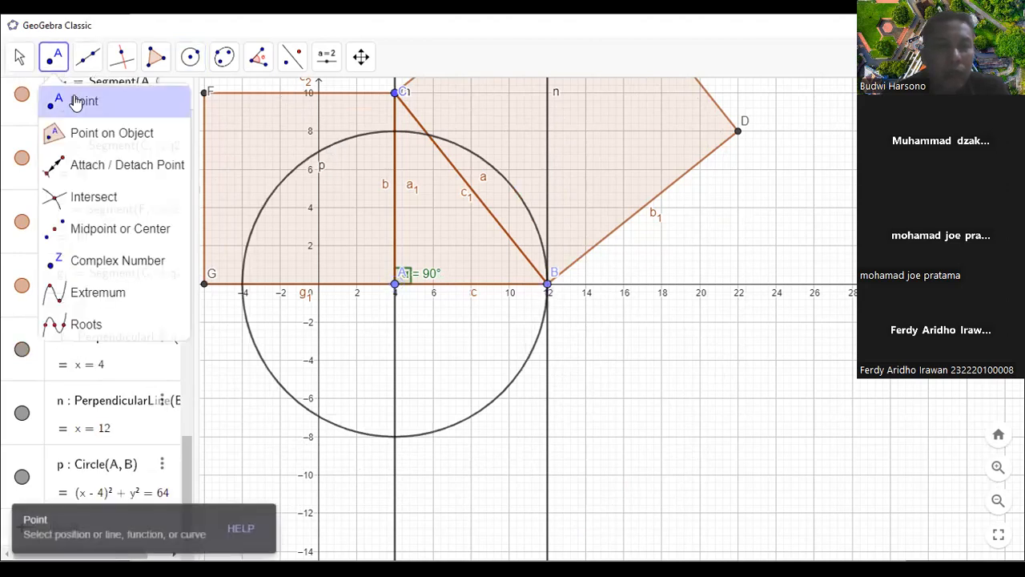
click(394, 438)
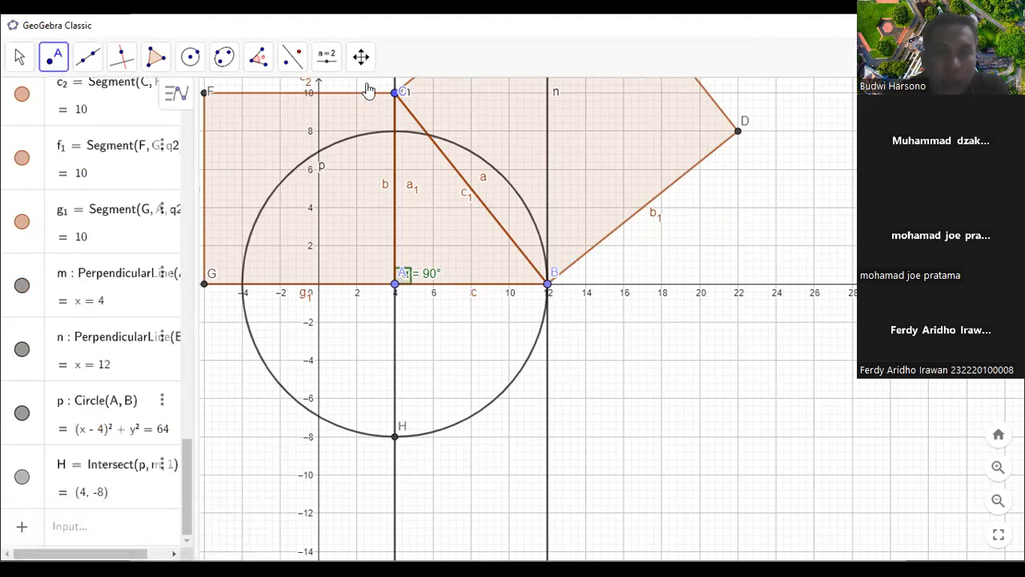
Construct a line parallel to side AB through H and place a point where it crosses the perpendicular through B, at (12, -8)
click(116, 61)
click(140, 146)
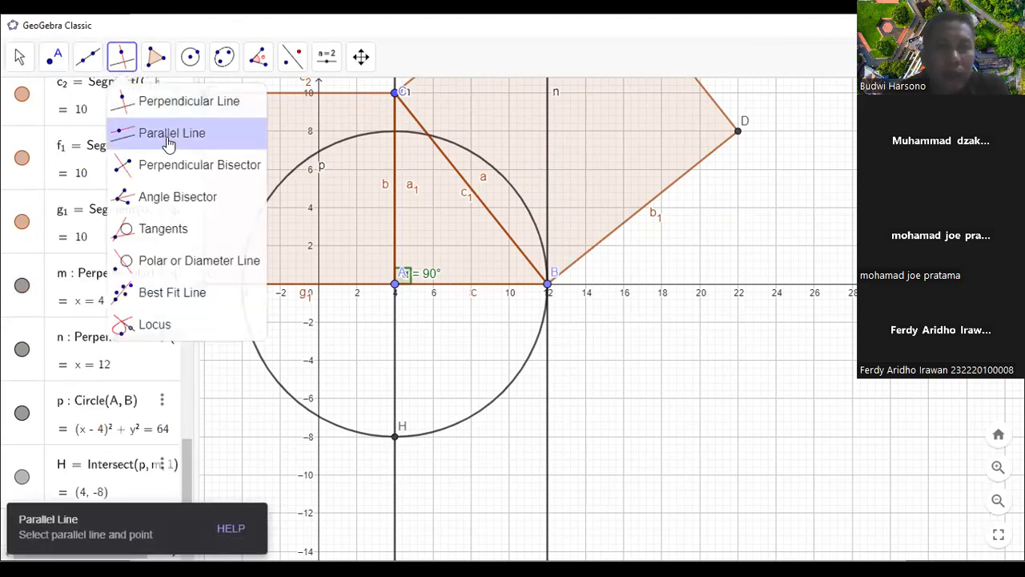
click(457, 287)
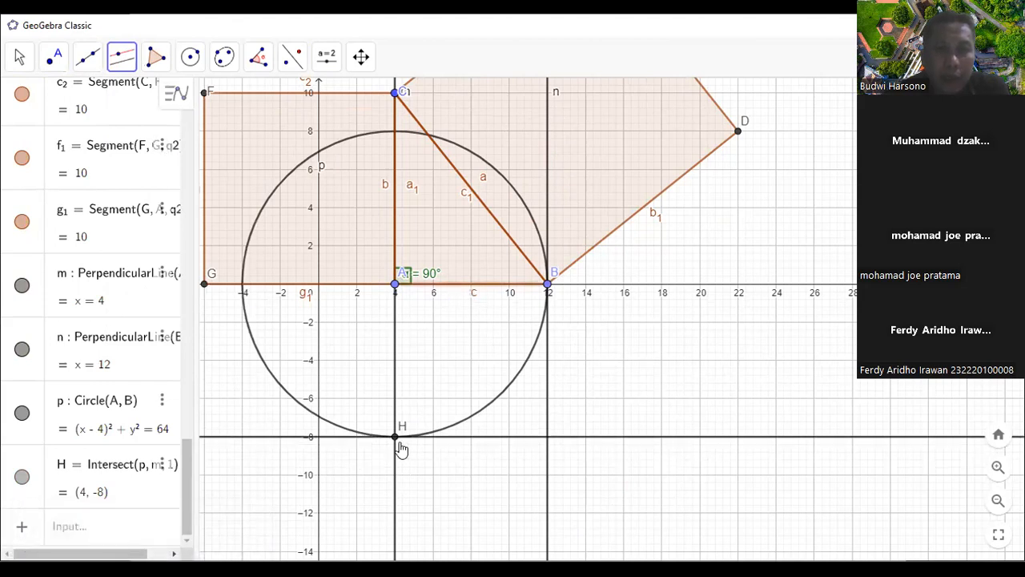
click(395, 438)
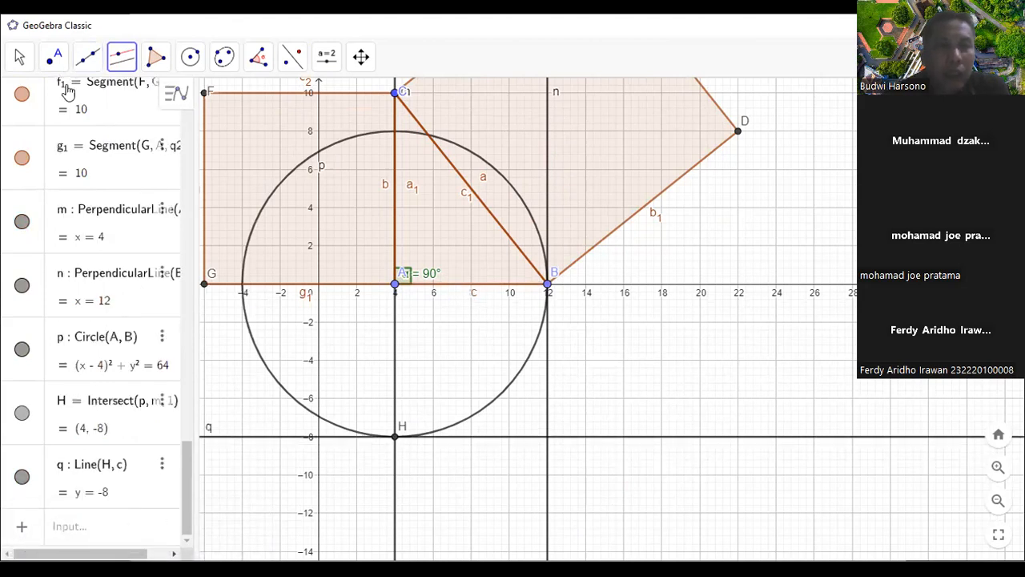
click(54, 56)
click(74, 98)
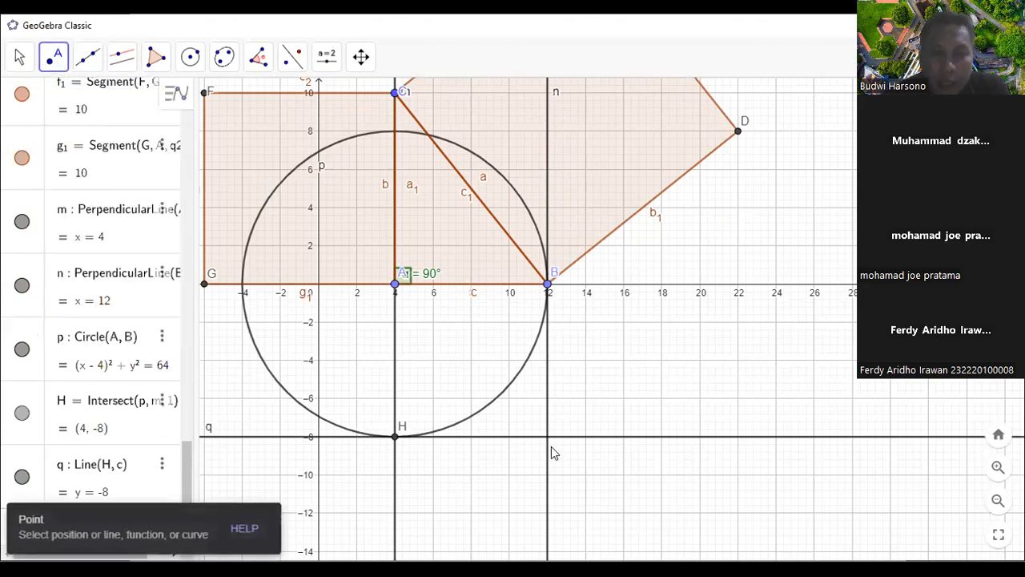
click(547, 437)
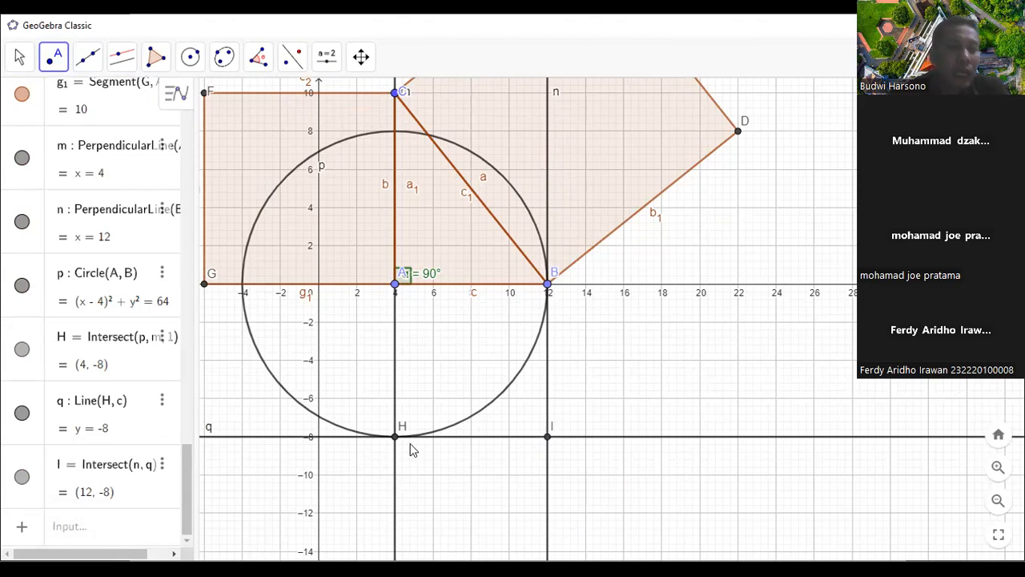
Draw a polygon through points A, B, I and H to form the square on side AB
click(156, 57)
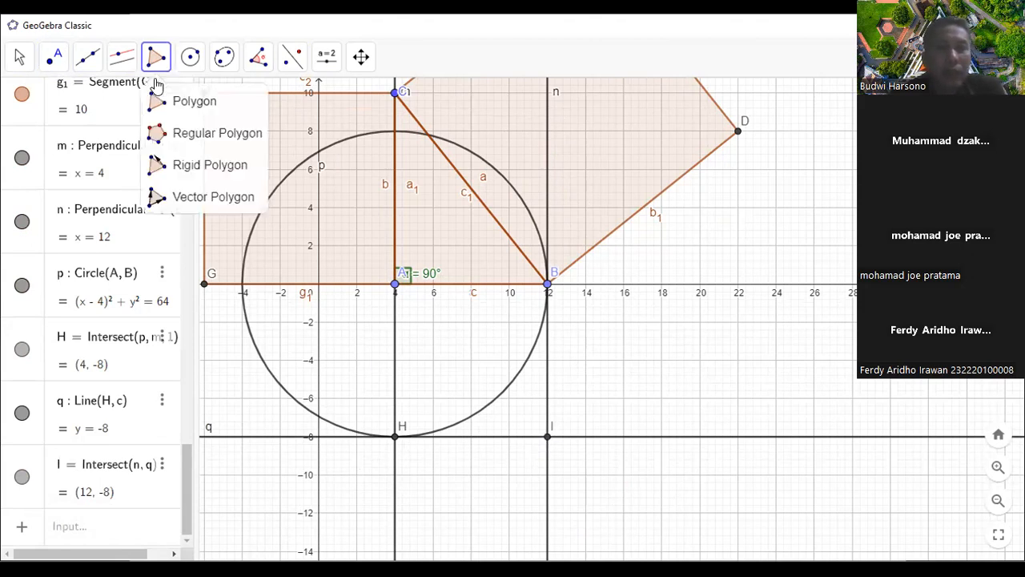
click(395, 286)
click(547, 285)
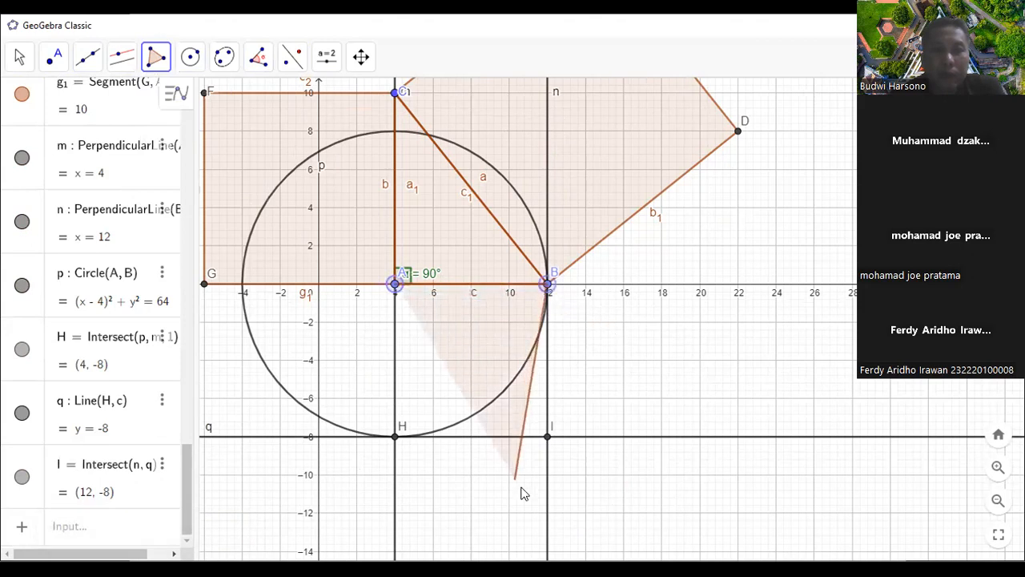
click(547, 438)
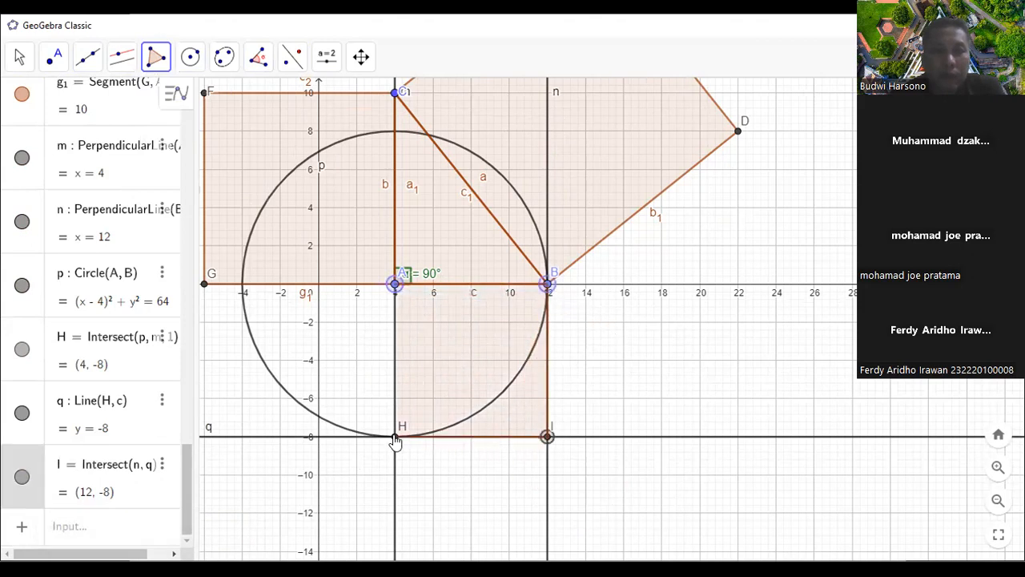
click(395, 438)
click(394, 287)
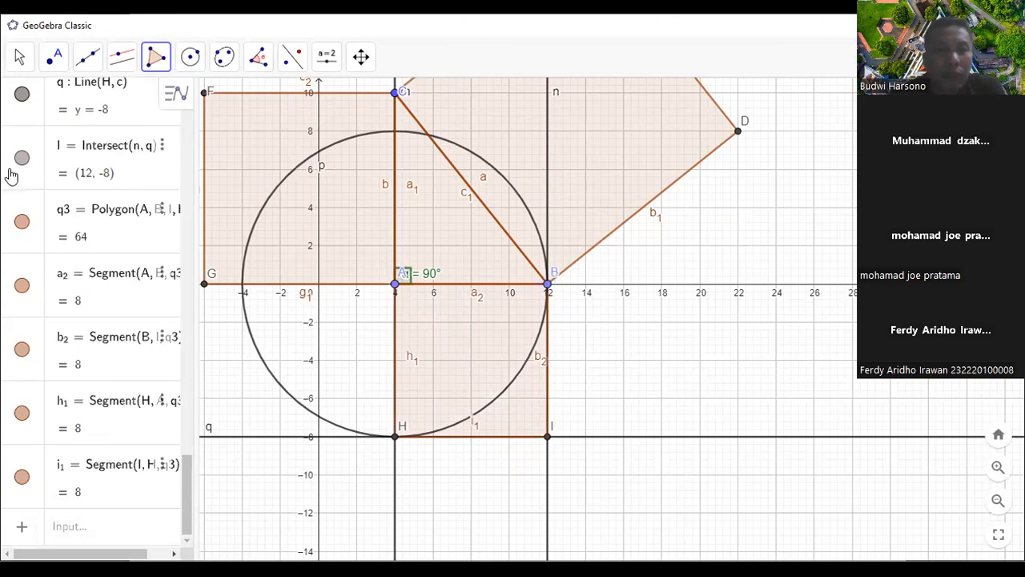
Hide the perpendicular lines through A and B, the parallel line through H, and the circle centred at A
click(21, 56)
click(644, 222)
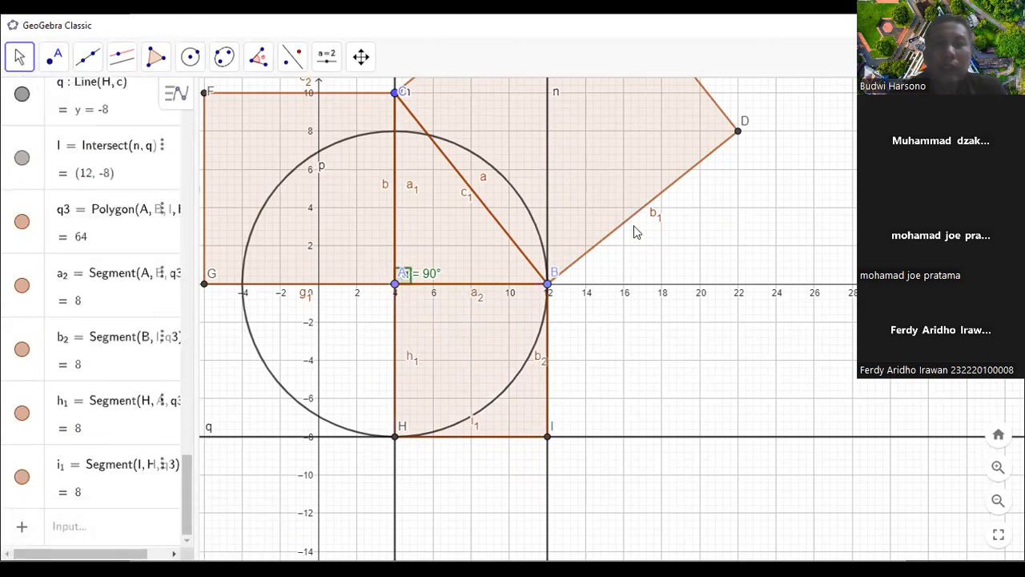
right_click(395, 478)
click(485, 402)
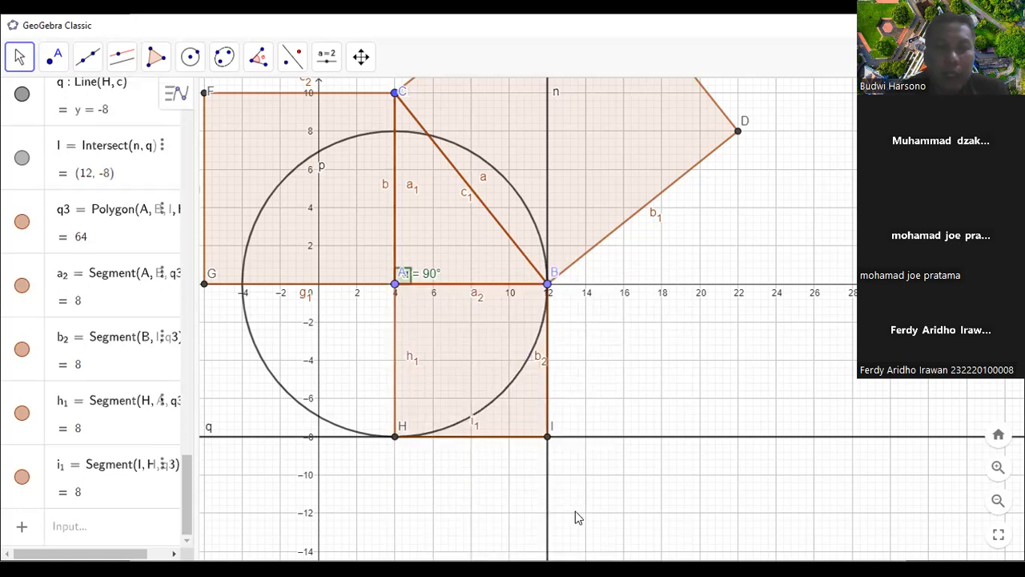
right_click(547, 485)
click(567, 410)
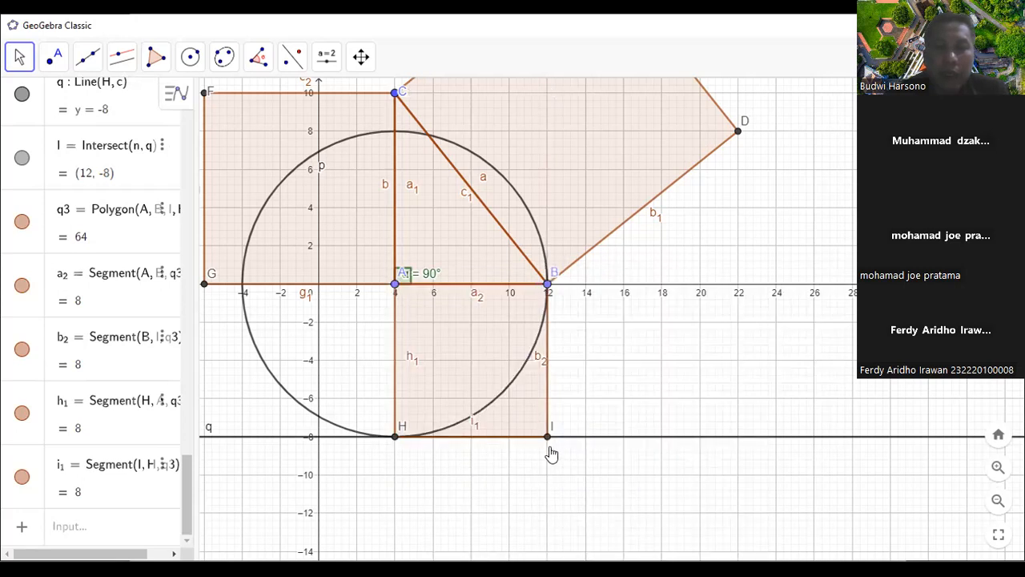
right_click(609, 438)
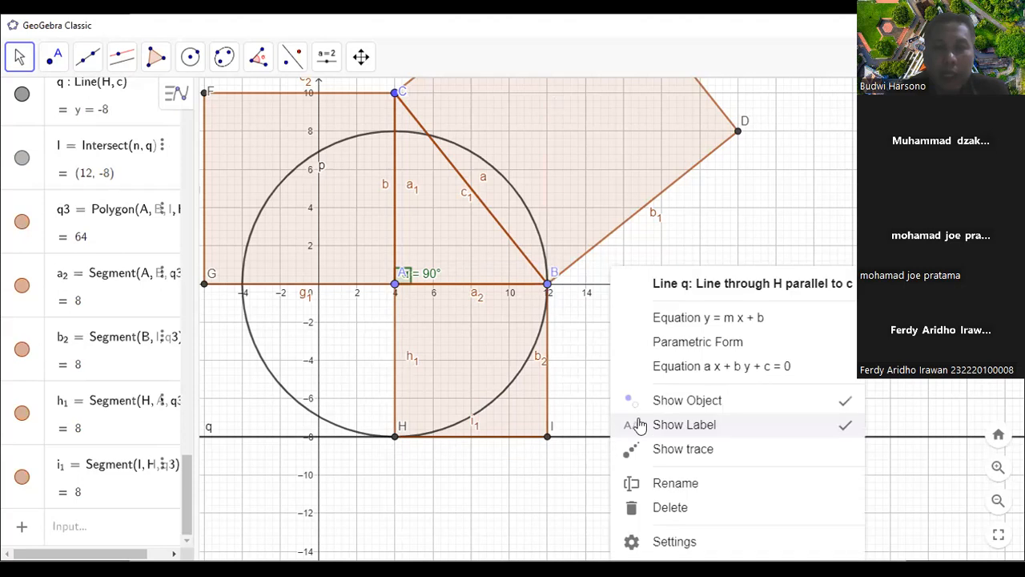
click(687, 402)
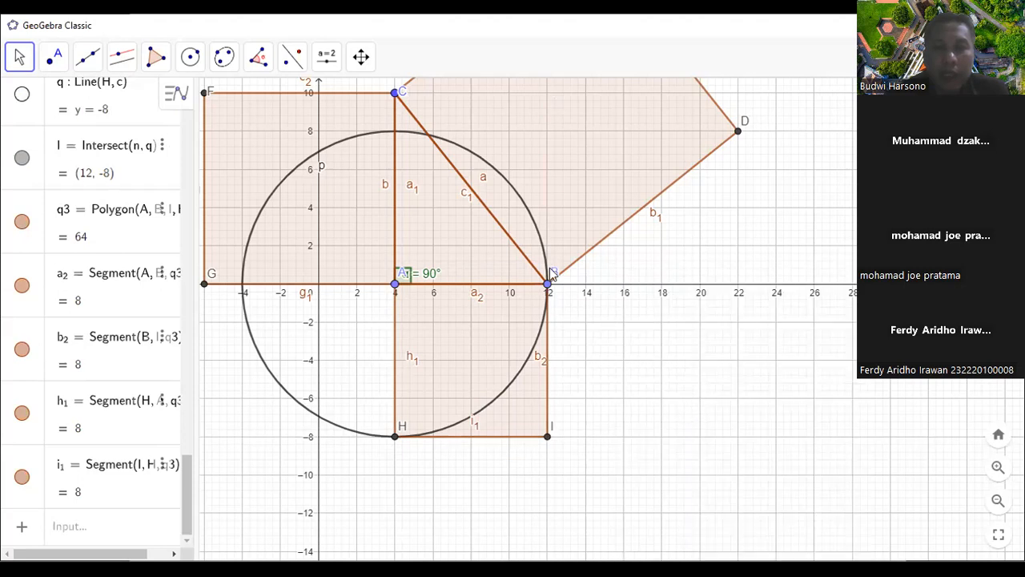
right_click(263, 370)
click(337, 400)
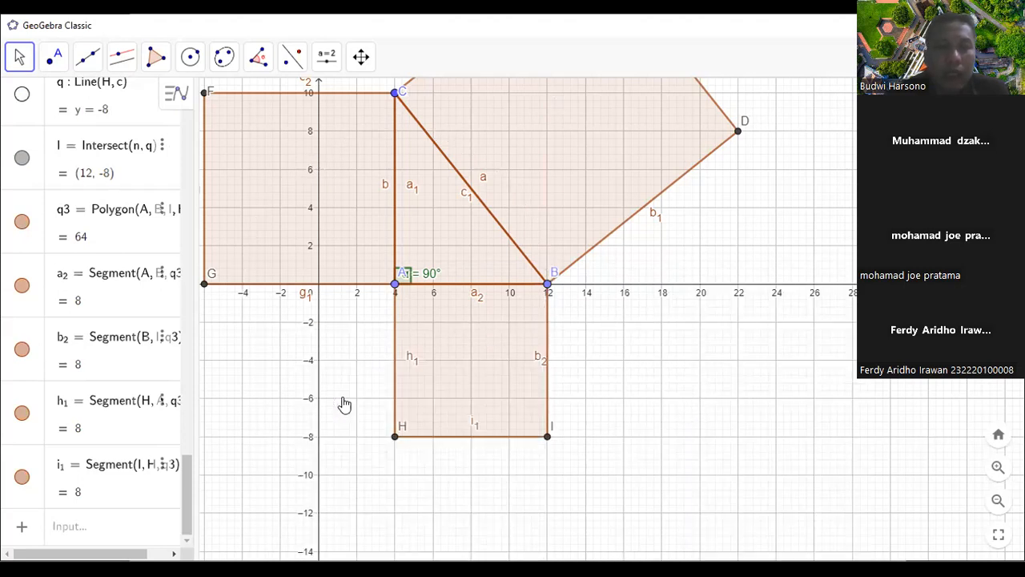
scroll(620, 362, down, 6)
scroll(620, 165, up, 2)
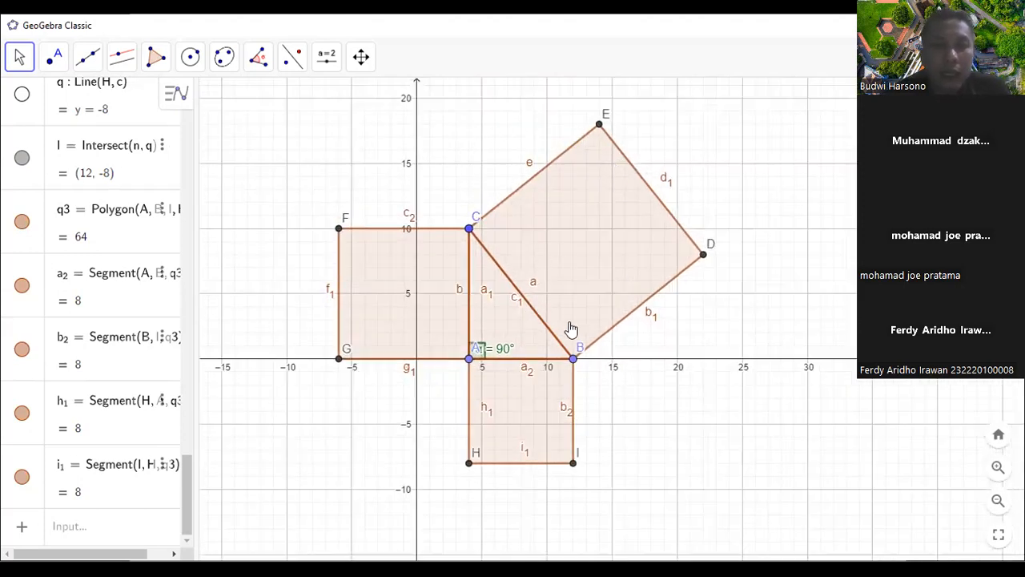
scroll(546, 413, up, 1)
scroll(359, 233, up, 1)
scroll(464, 371, up, 1)
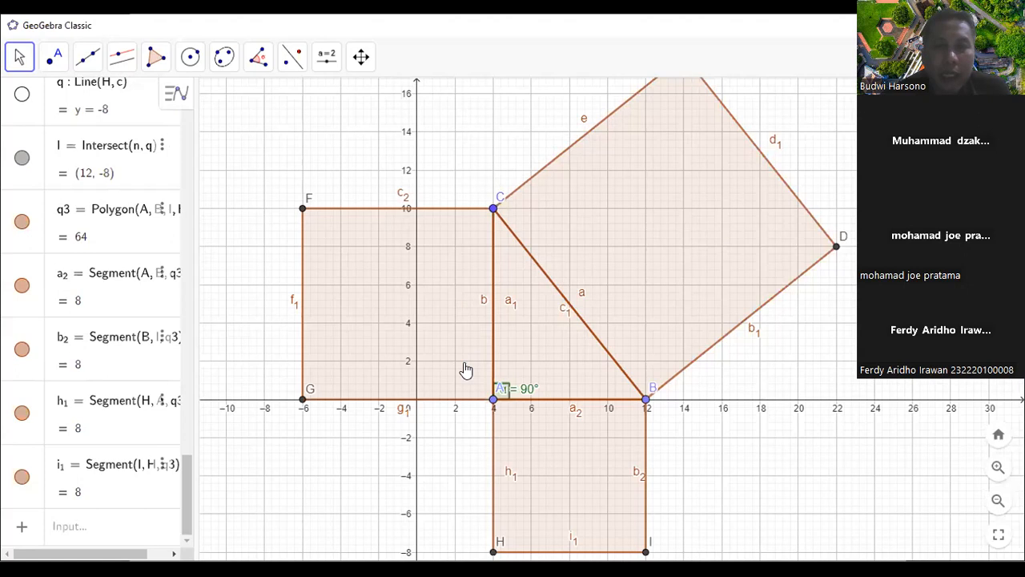
Construct a line through G parallel to side CE and a line through F parallel to hypotenuse BC
scroll(531, 232, down, 1)
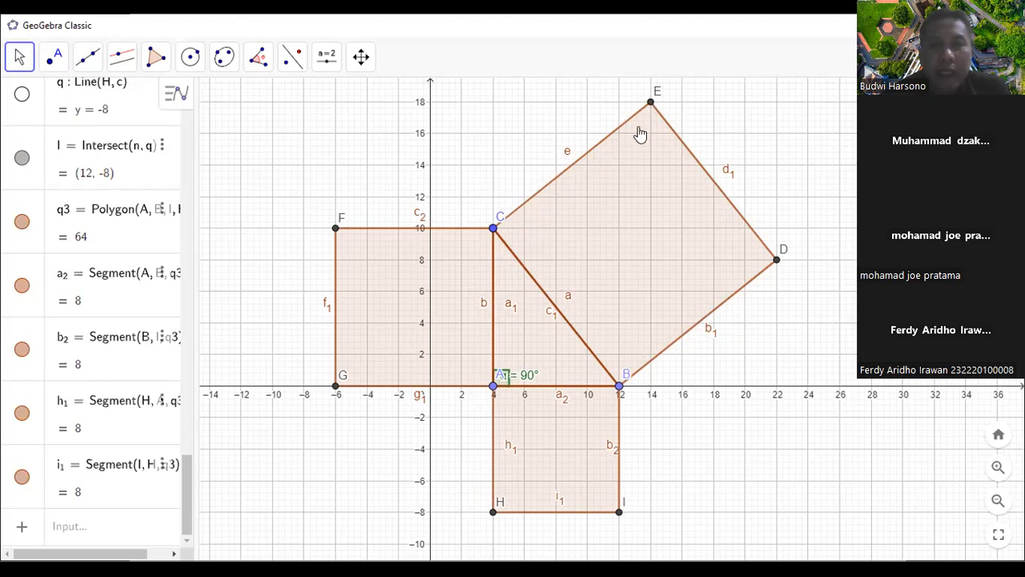
click(121, 56)
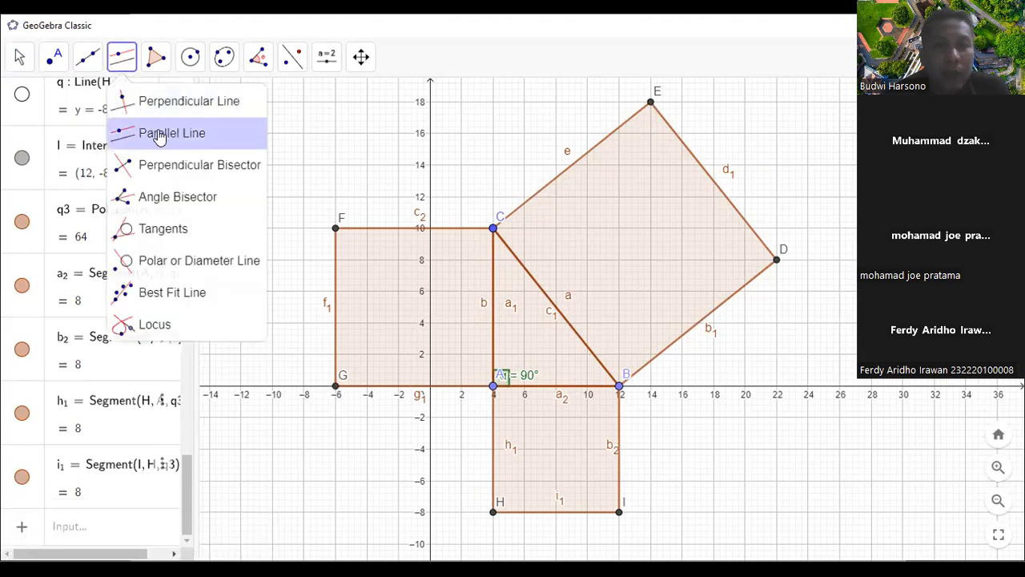
click(160, 136)
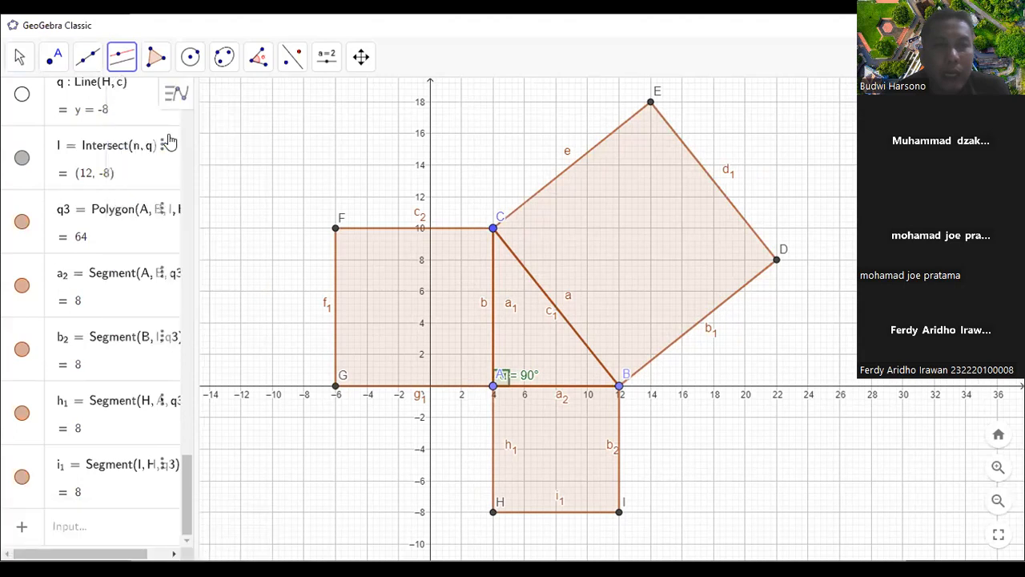
click(568, 173)
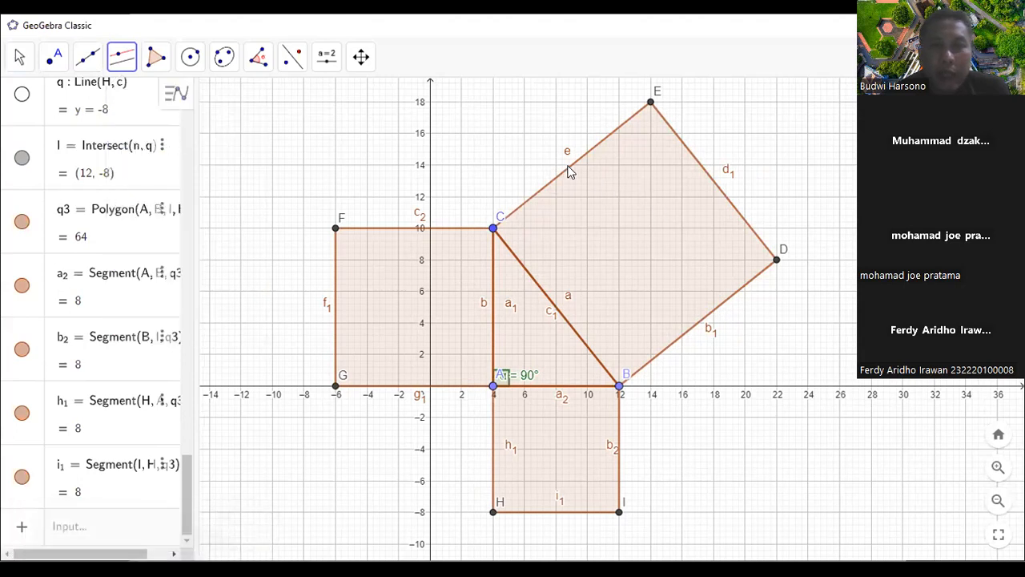
click(337, 388)
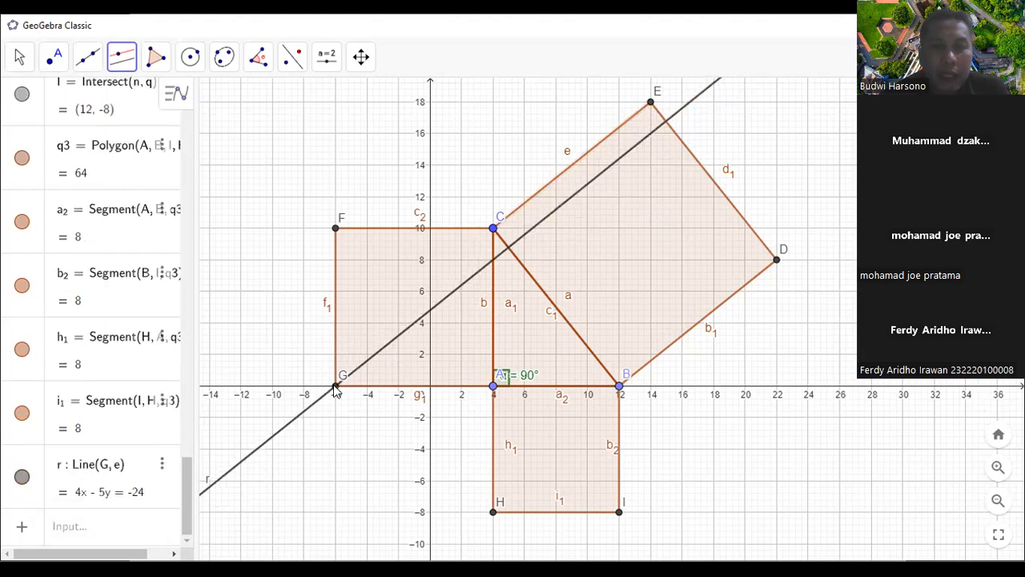
click(531, 282)
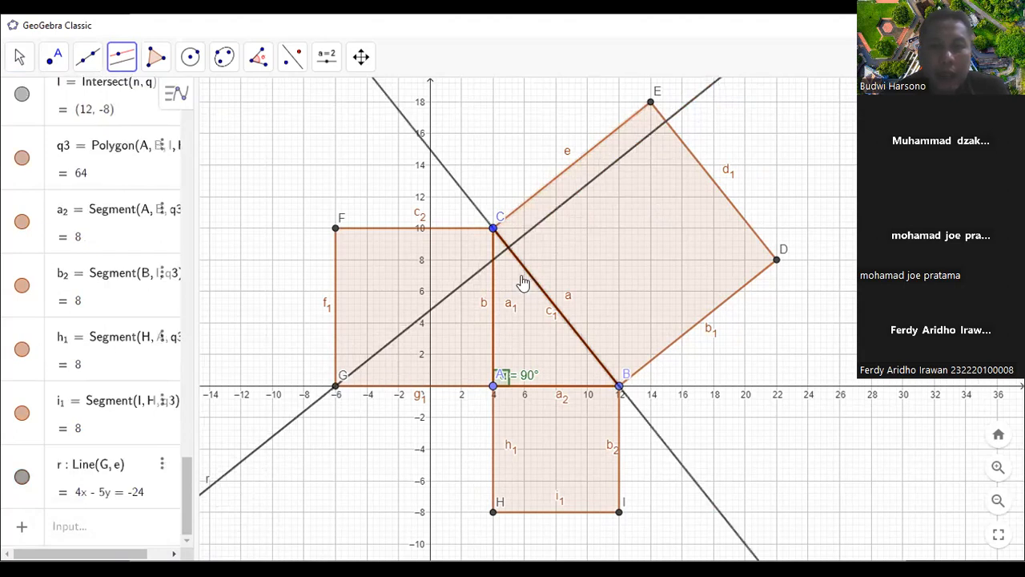
click(336, 231)
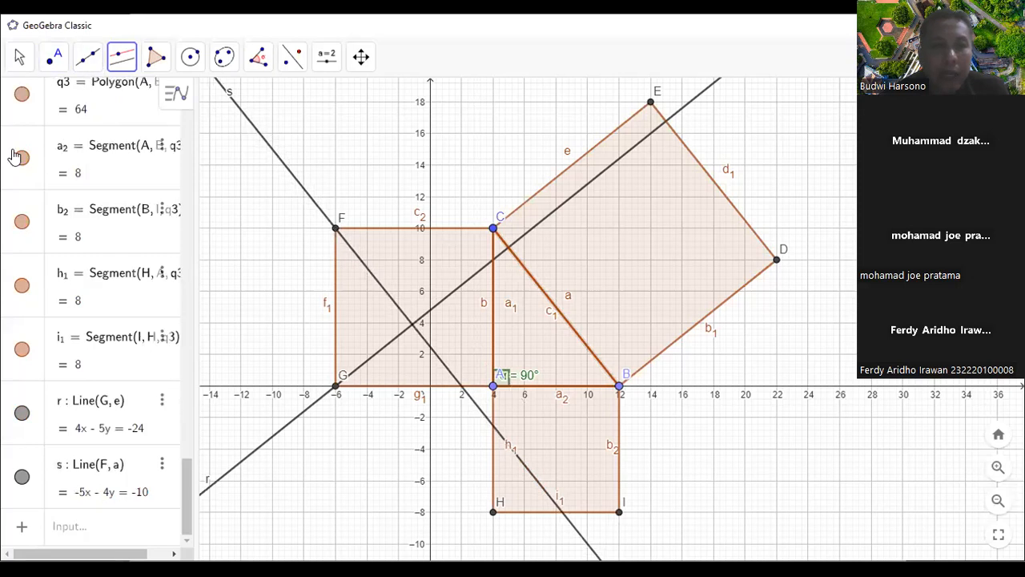
Place points where the two parallel lines cross each other, where line r meets side AC, and where line s meets side AG
click(54, 54)
click(89, 100)
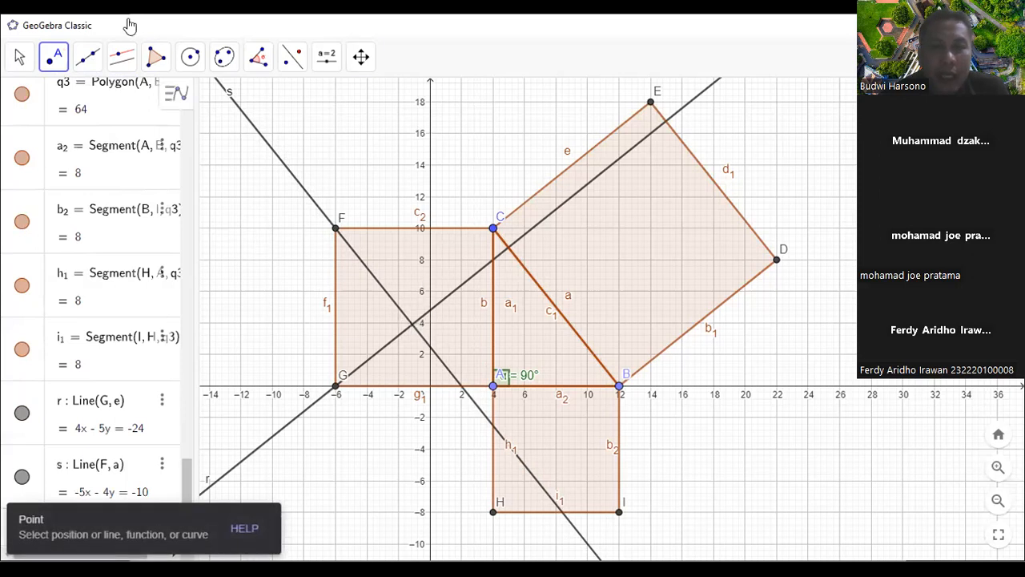
click(412, 325)
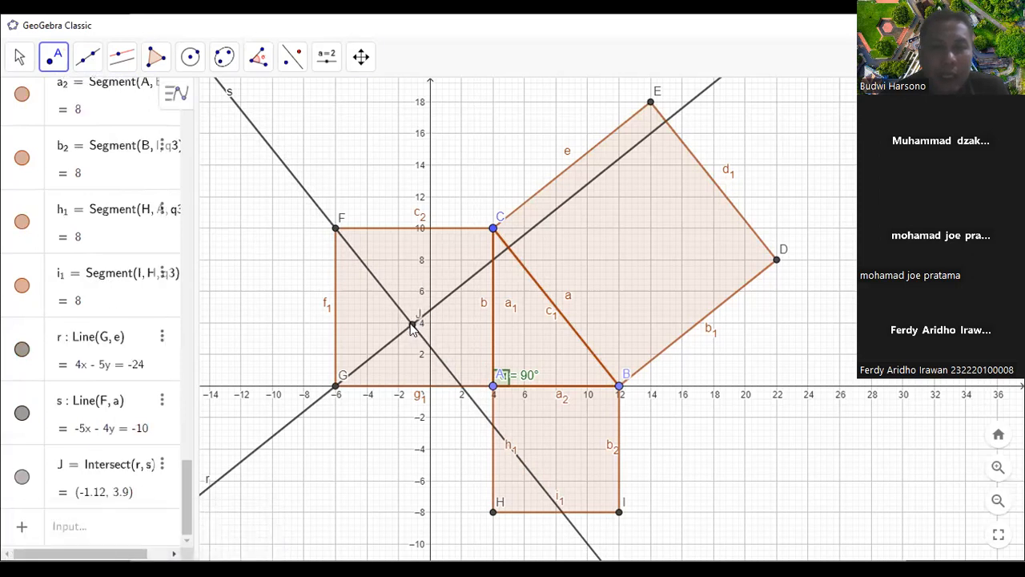
click(53, 64)
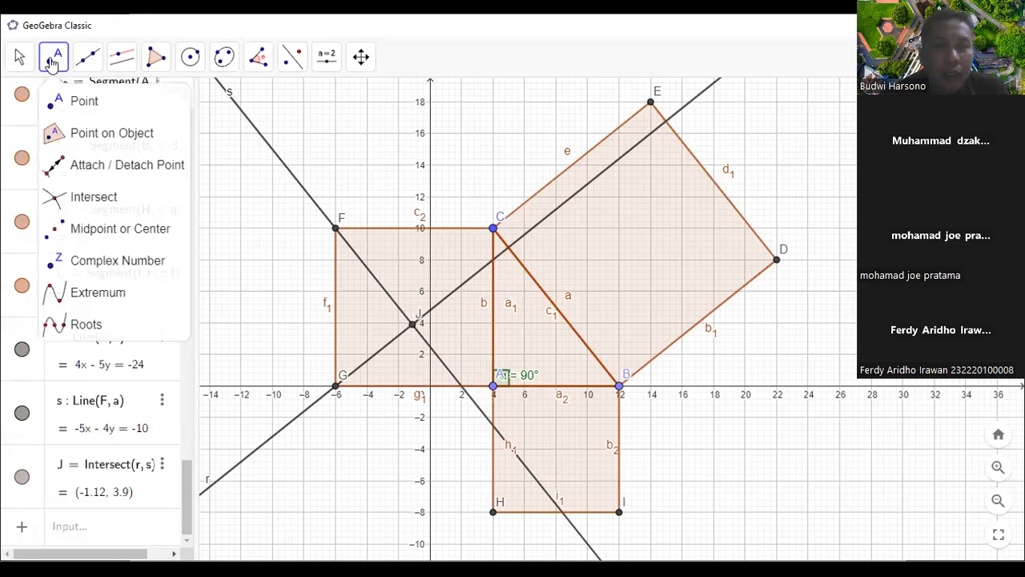
click(104, 98)
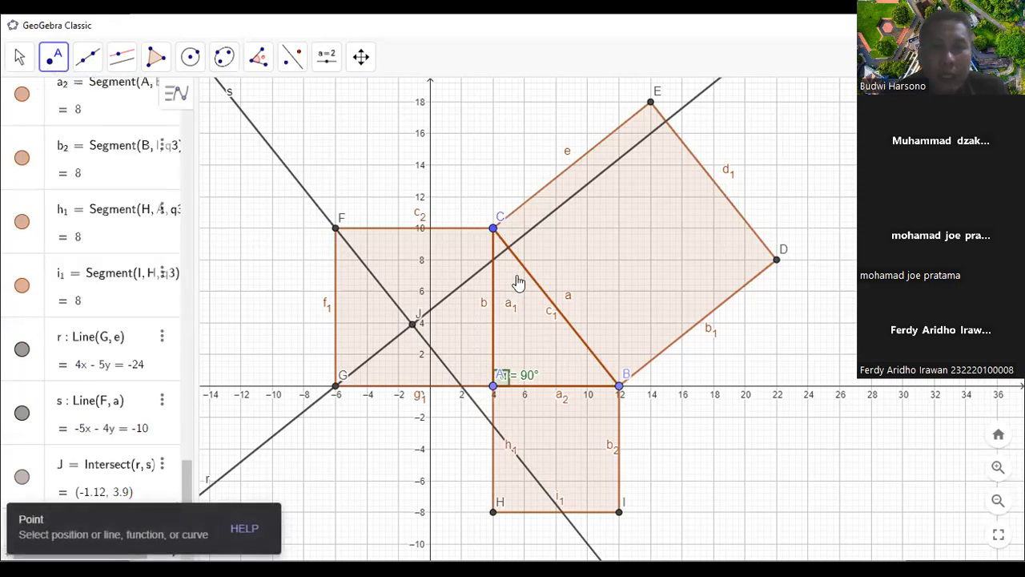
click(493, 262)
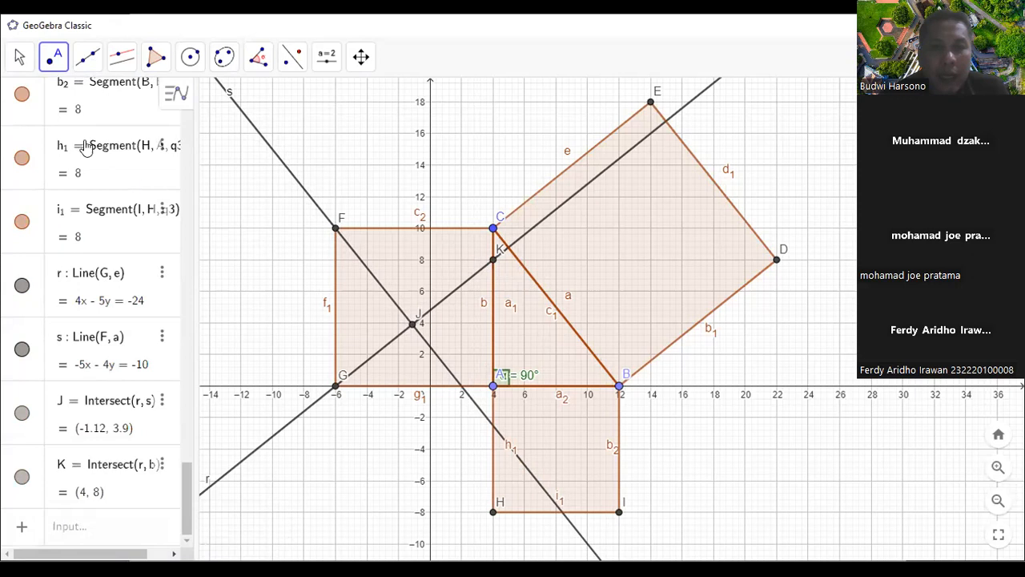
click(462, 388)
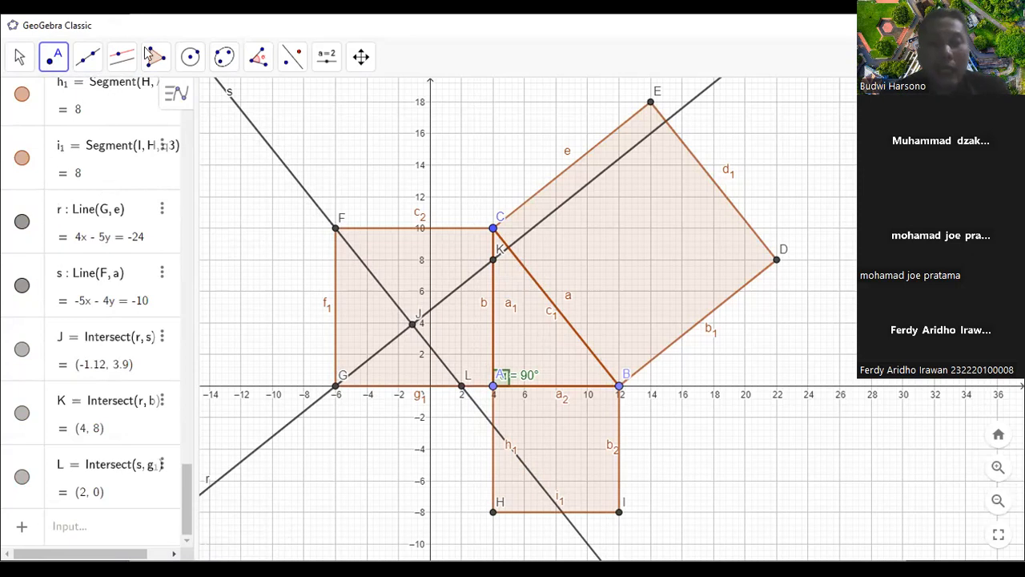
scroll(531, 317, up, 1)
scroll(529, 316, down, 1)
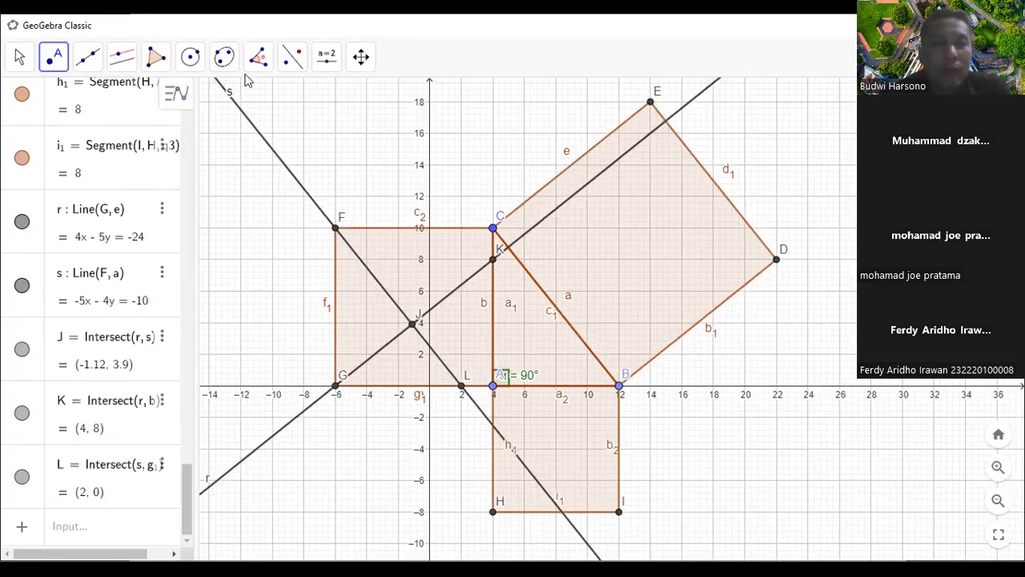
click(20, 56)
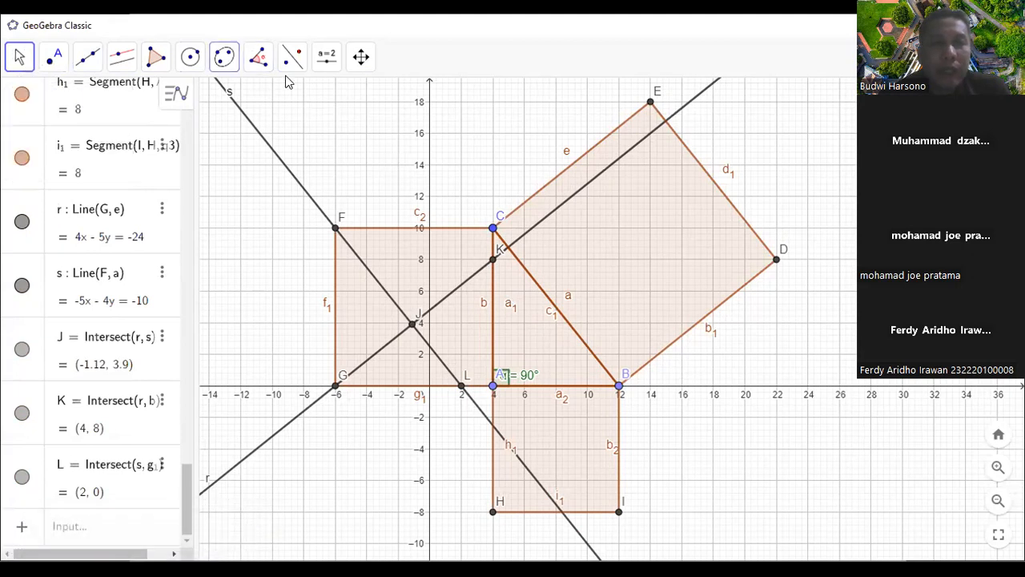
Draw a quadrilateral through points K, C, F and J inside the square on side AC
click(156, 57)
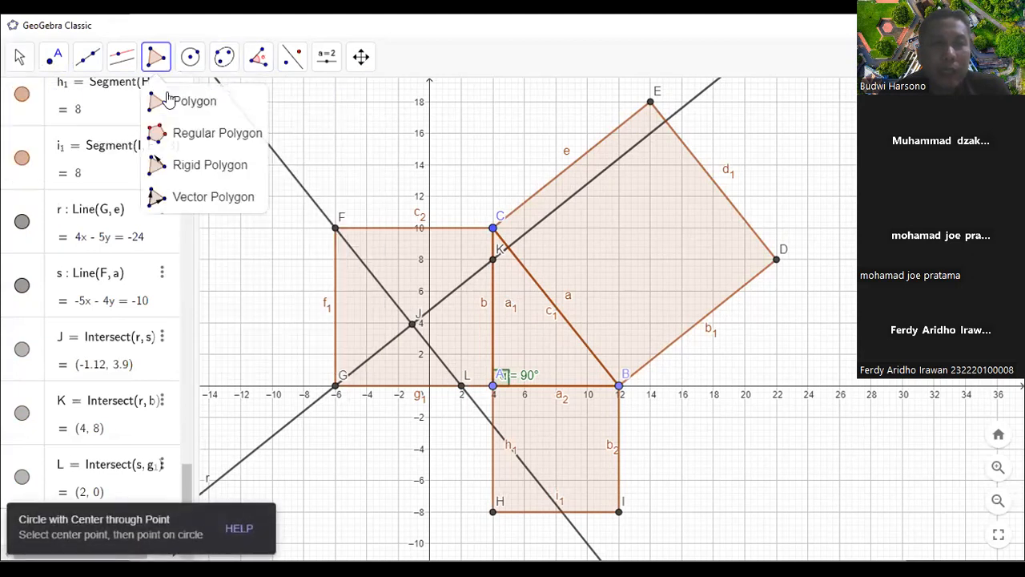
scroll(437, 258, up, 3)
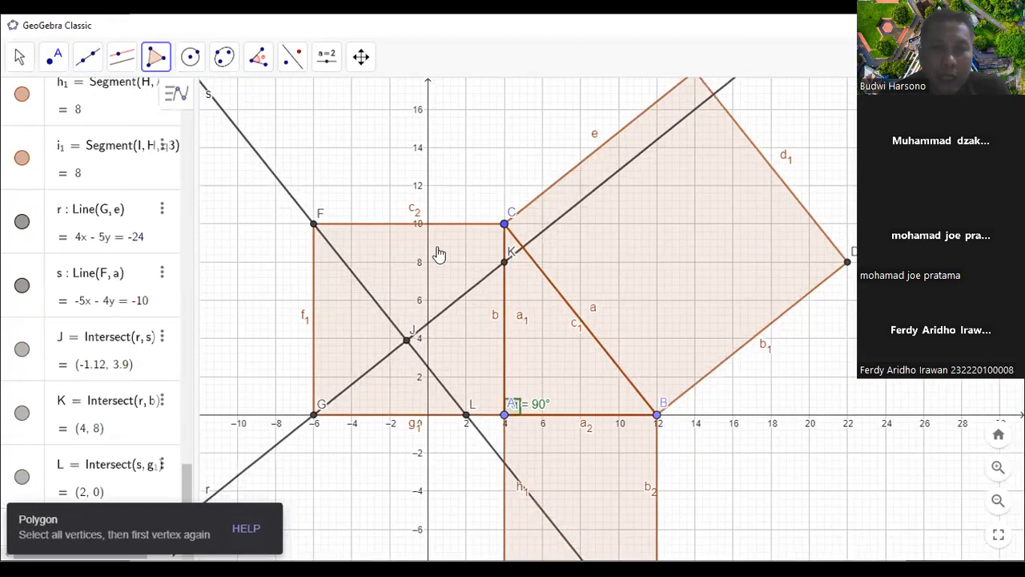
click(511, 264)
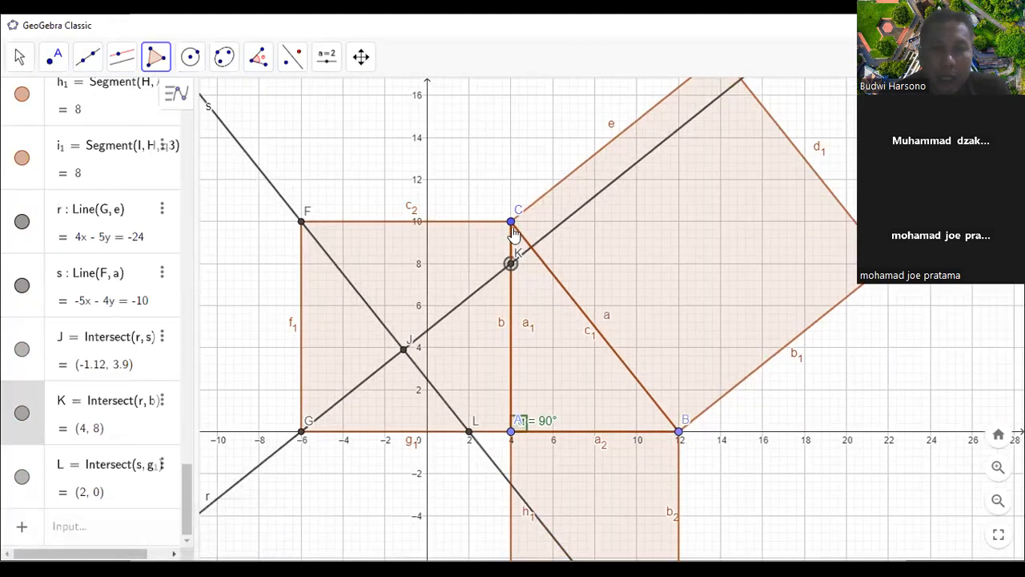
click(511, 222)
click(302, 222)
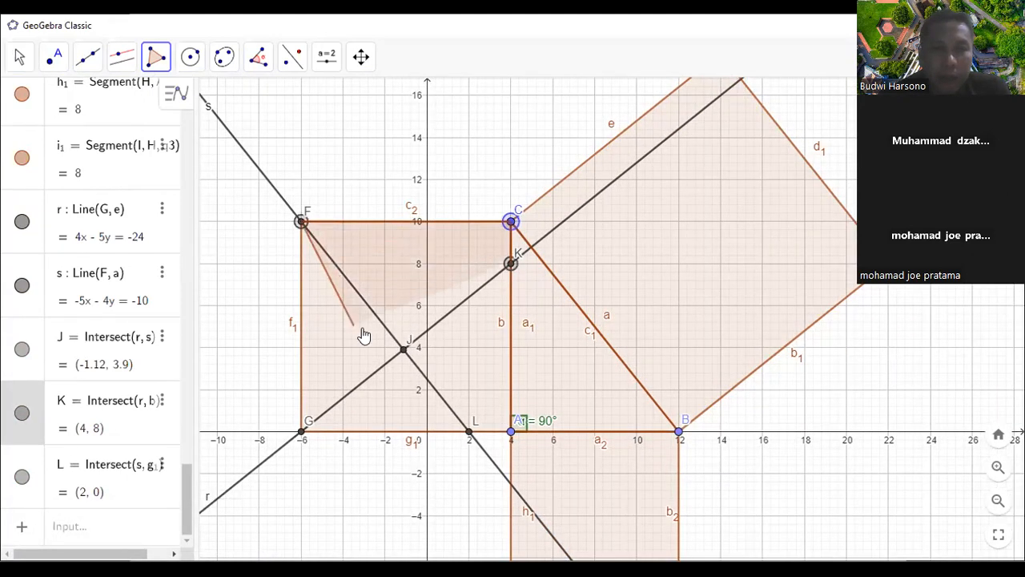
click(403, 352)
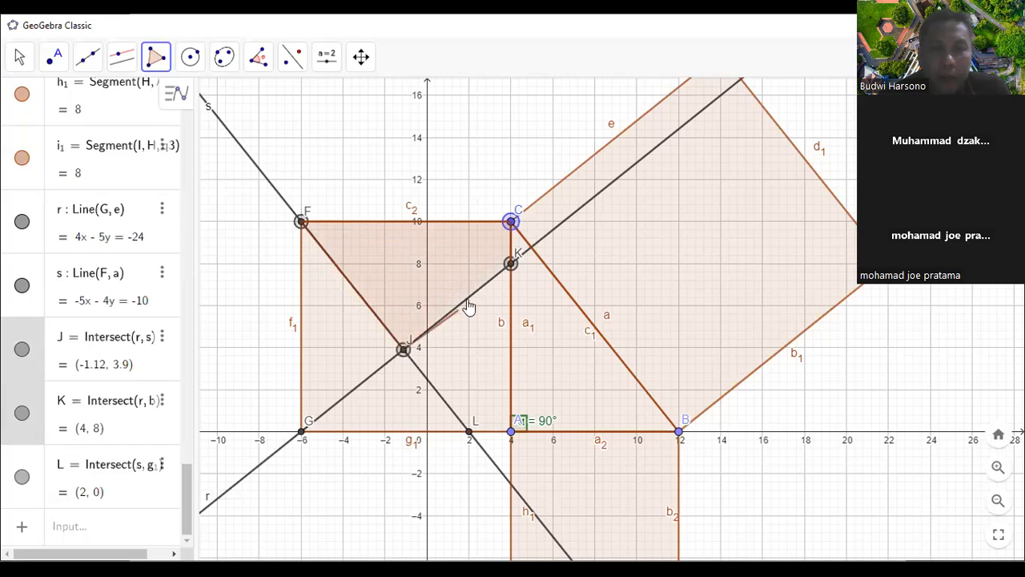
click(511, 264)
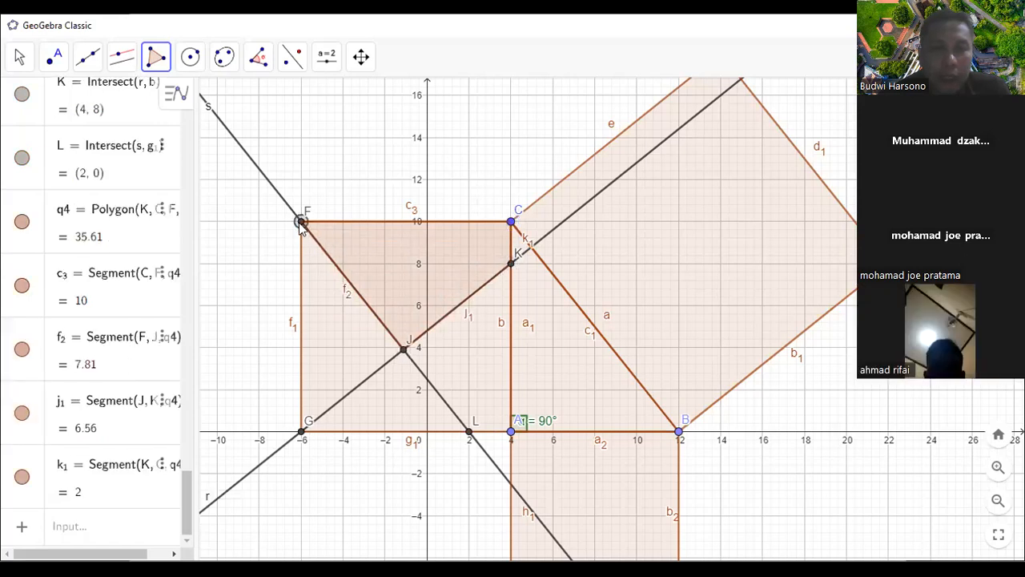
Draw a triangle through points F, G and J inside the square on side AC
click(301, 222)
click(301, 430)
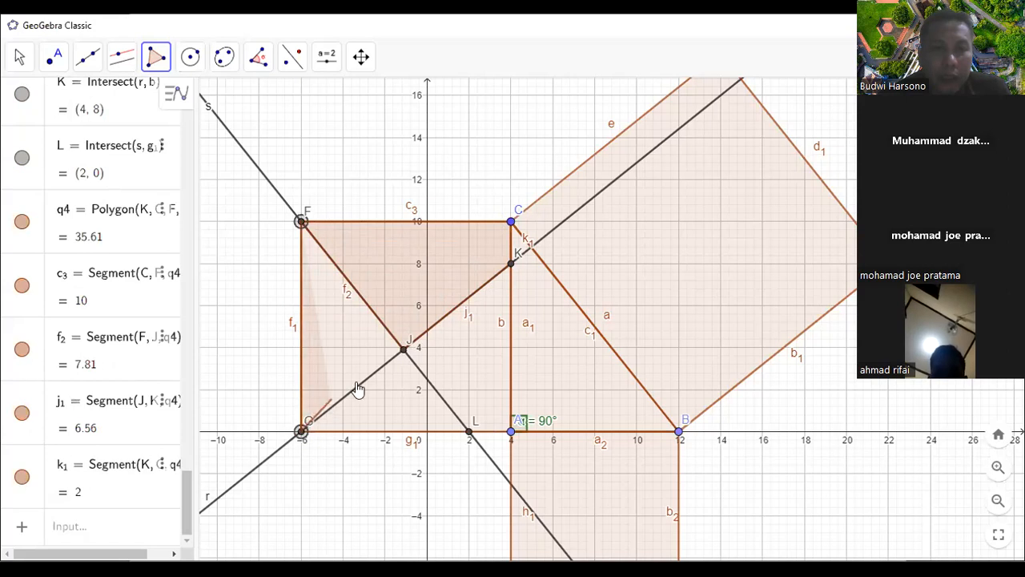
click(403, 350)
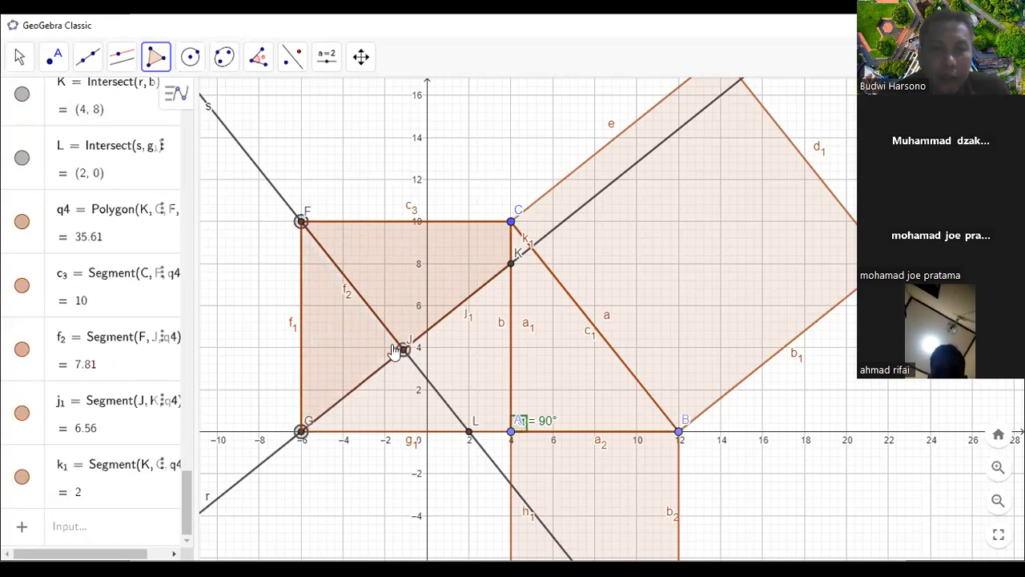
click(301, 222)
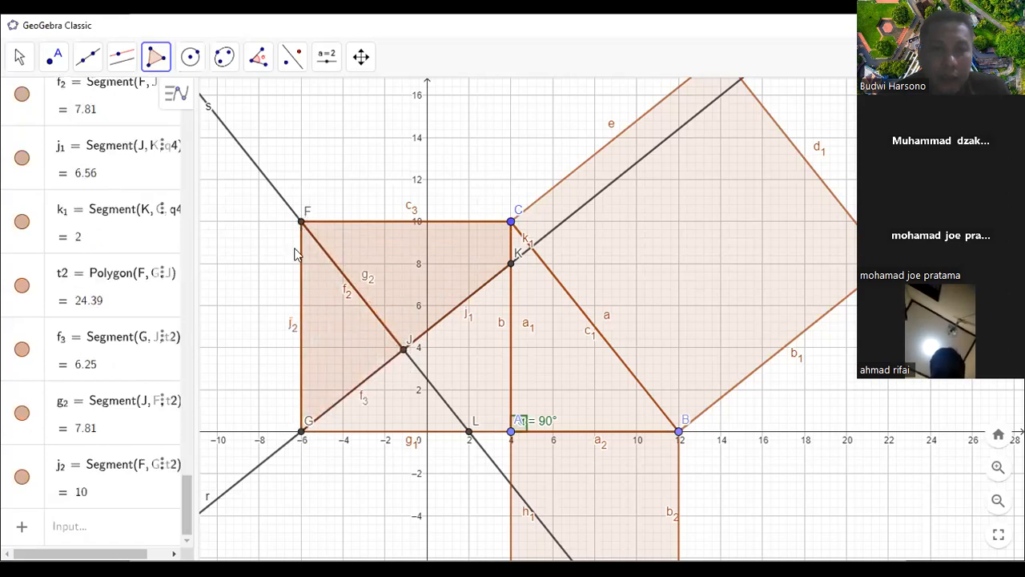
Draw a triangle through points G, L and J inside the square on side AC
click(301, 433)
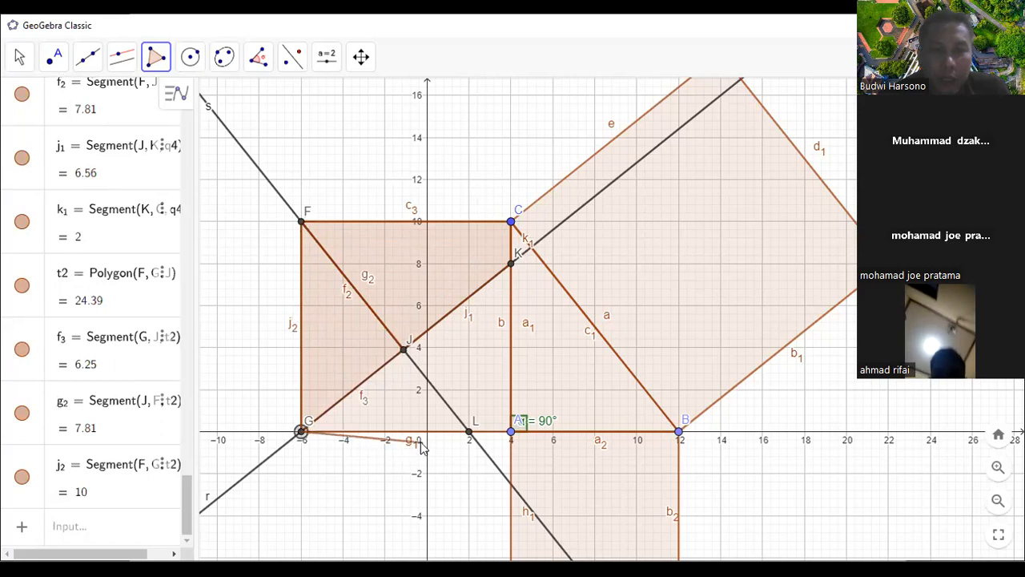
click(469, 432)
click(404, 349)
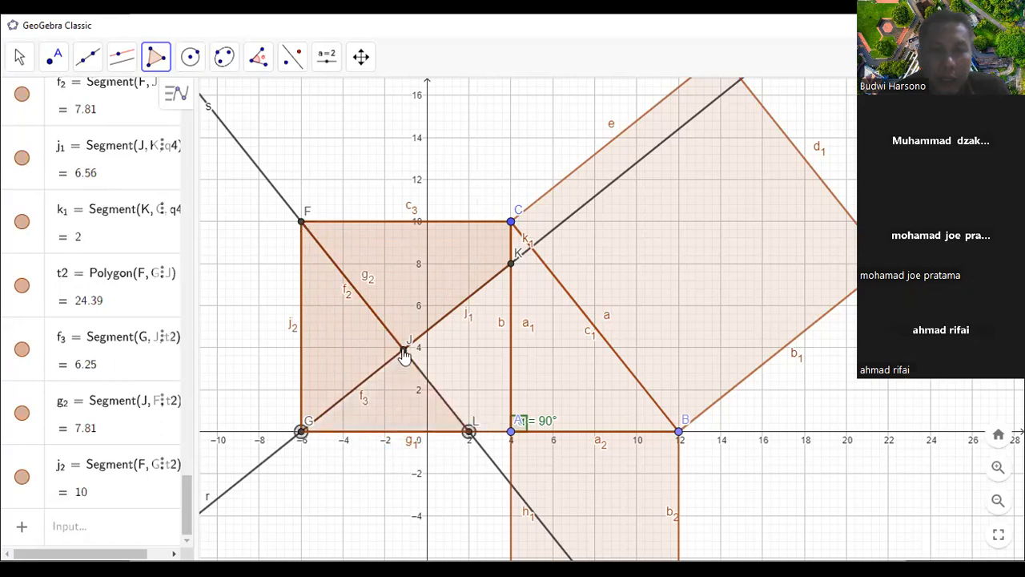
click(301, 433)
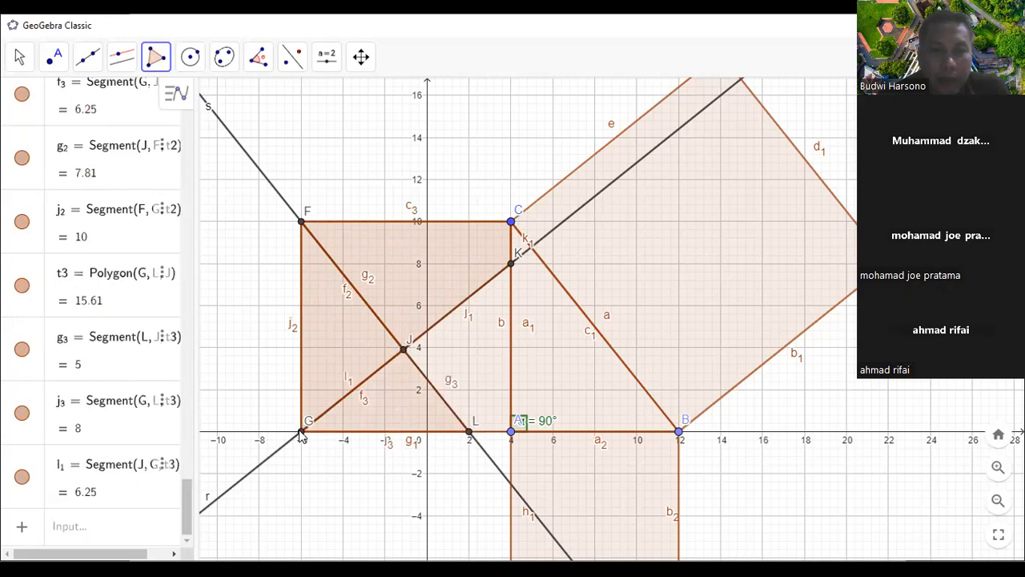
Draw a quadrilateral through points A, K, J and L to fill the remaining piece of the square on AC
click(510, 433)
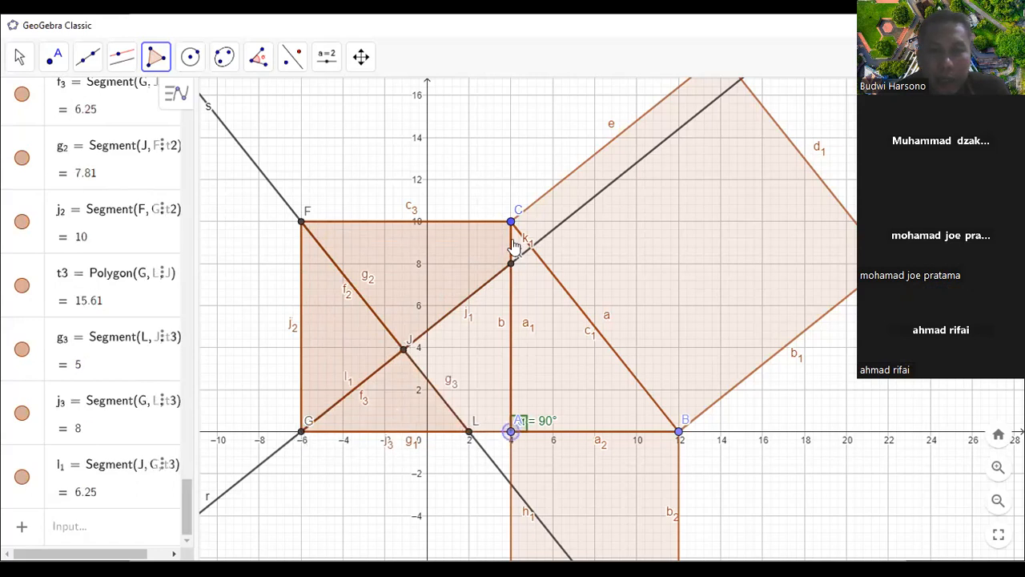
click(510, 266)
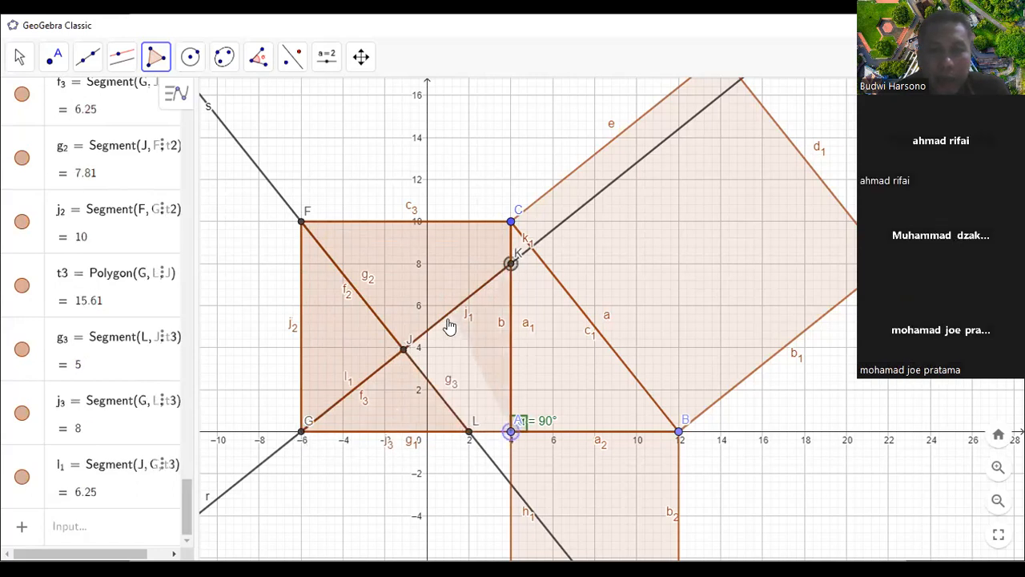
click(403, 352)
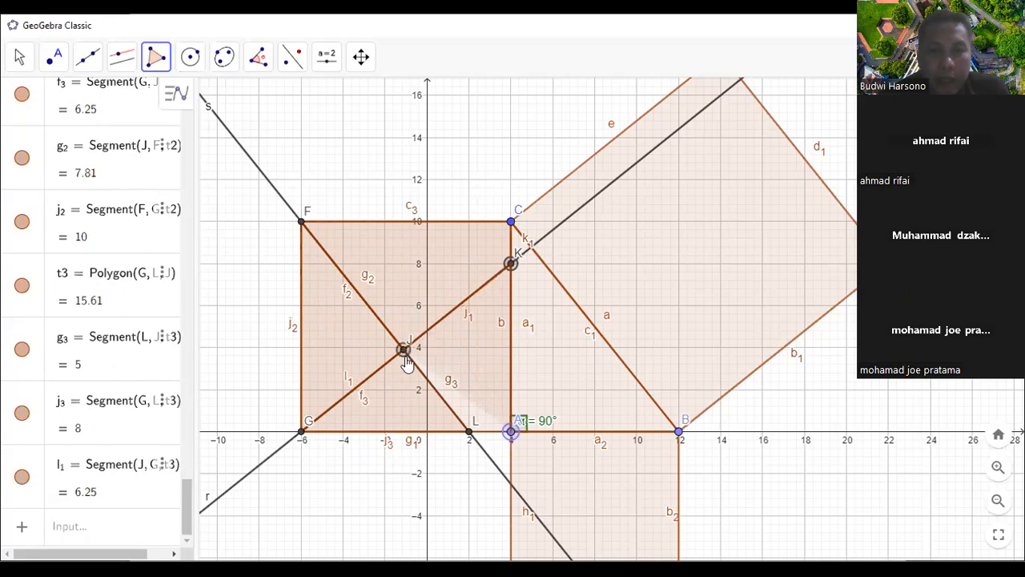
click(469, 432)
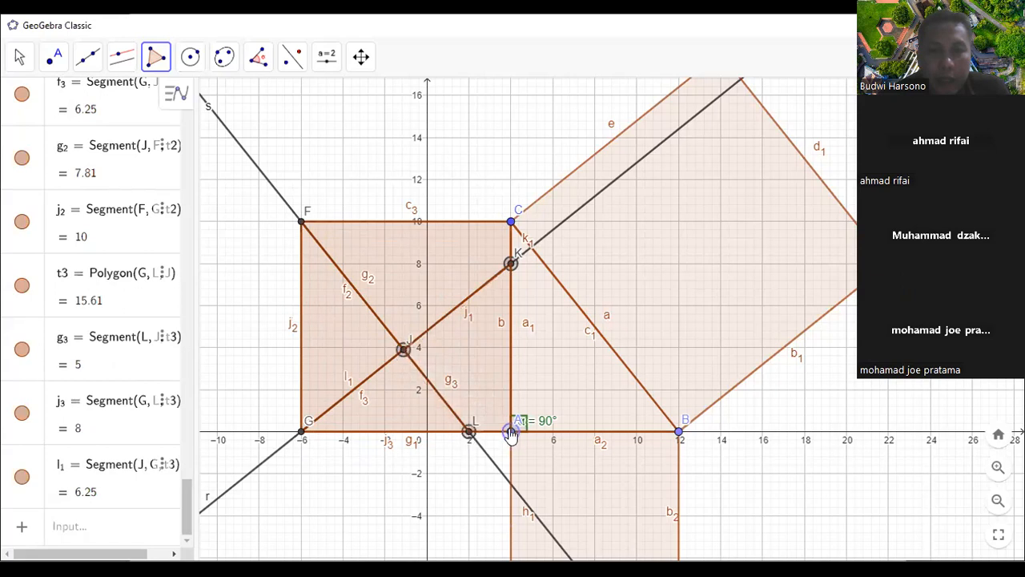
click(511, 433)
Hide the parallel line s through F and the parallel line r through G
scroll(327, 241, down, 2)
scroll(308, 255, down, 1)
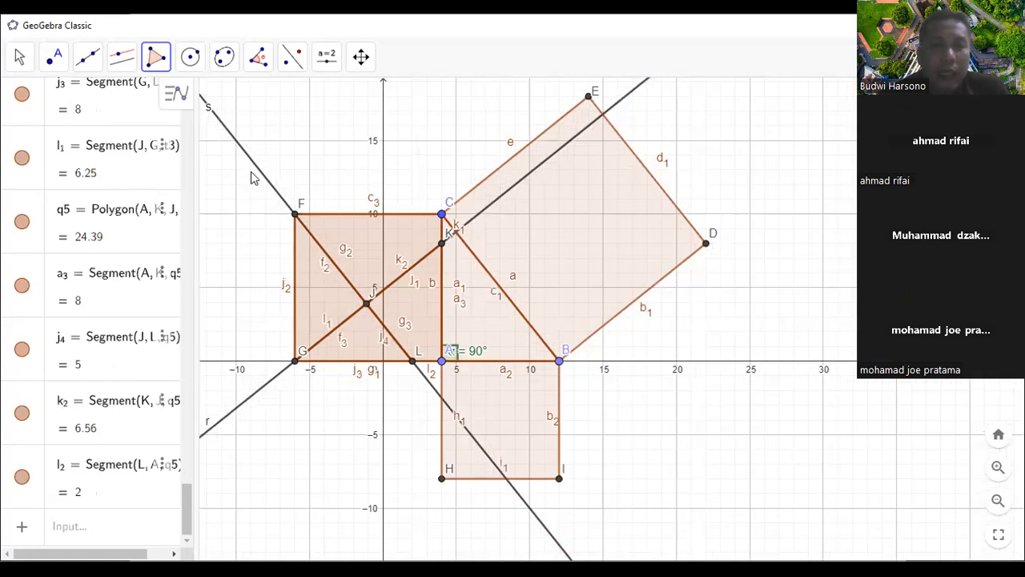
click(29, 63)
right_click(252, 166)
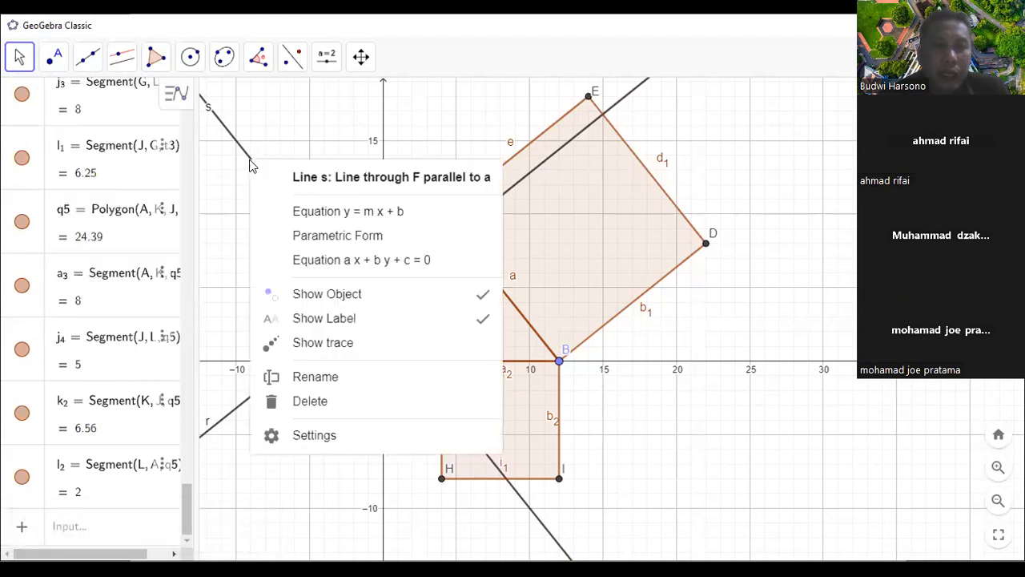
click(330, 296)
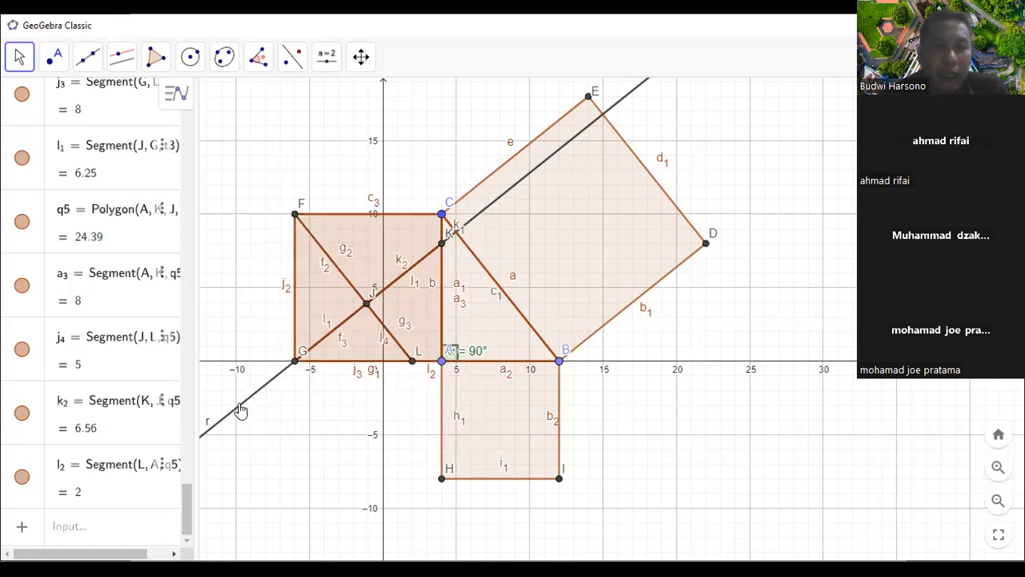
right_click(241, 410)
click(298, 408)
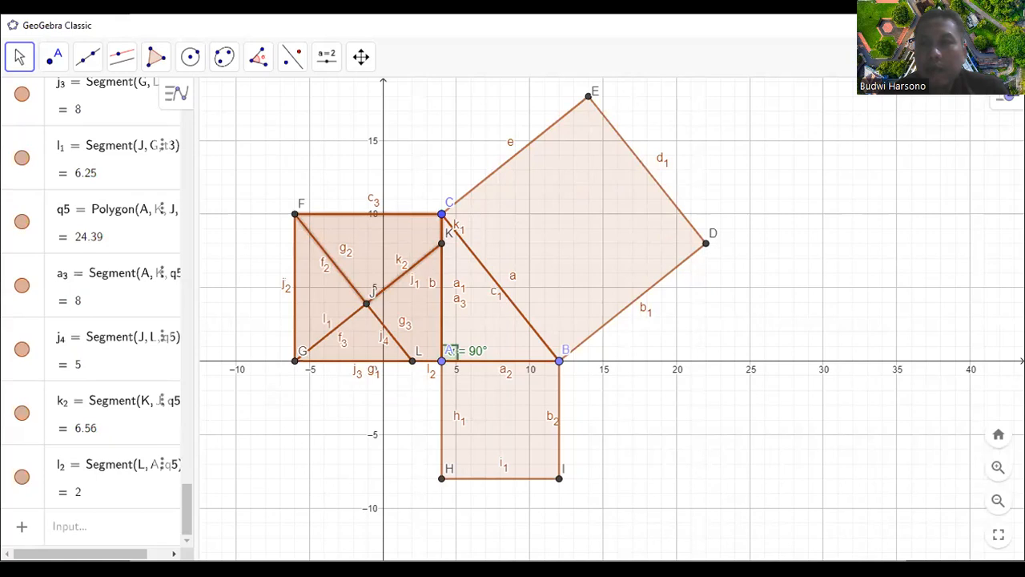
Color the quadrilateral KCFJ red (#FF0000) and raise its fill opacity to about 60
click(1007, 95)
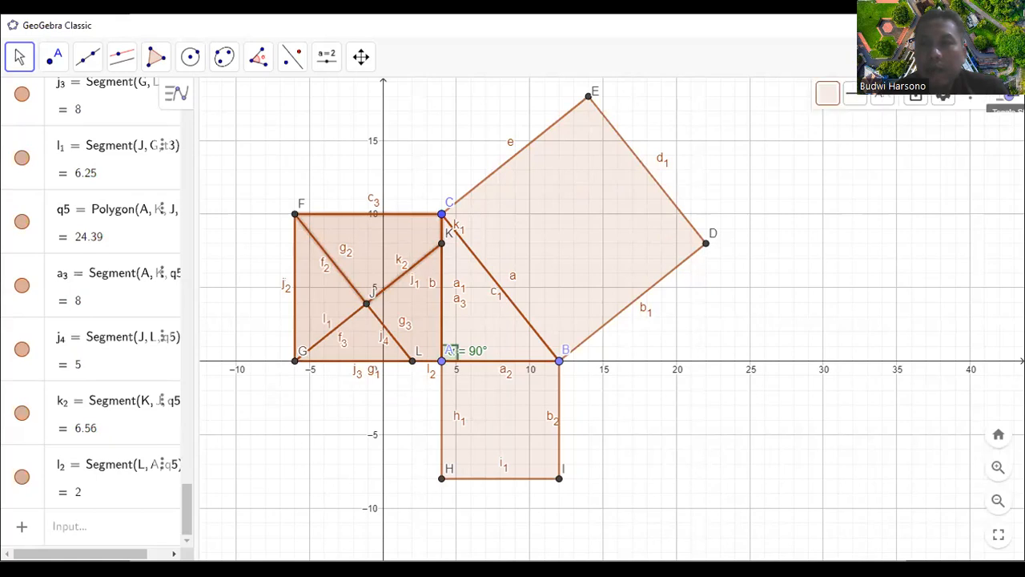
click(950, 99)
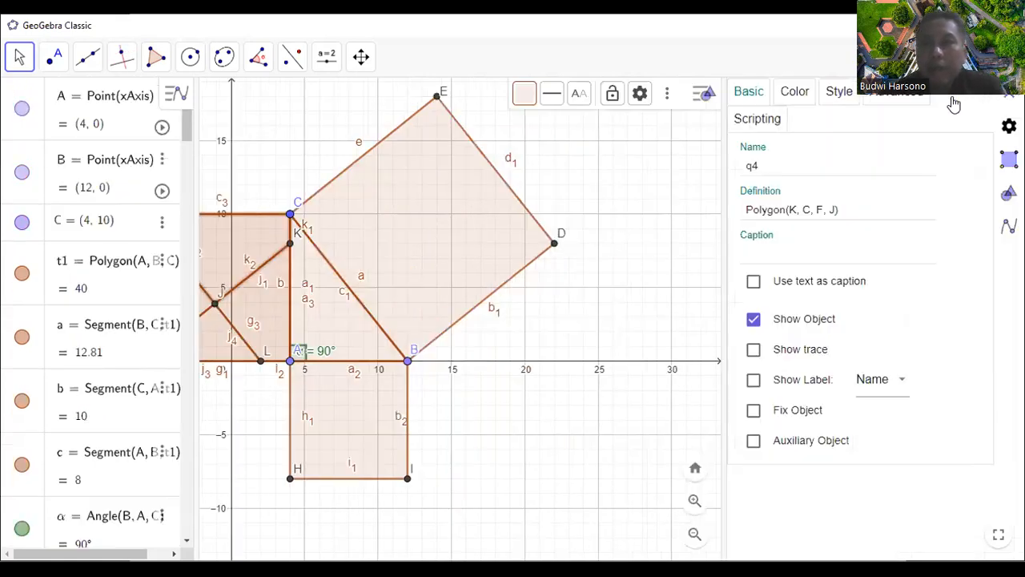
click(798, 93)
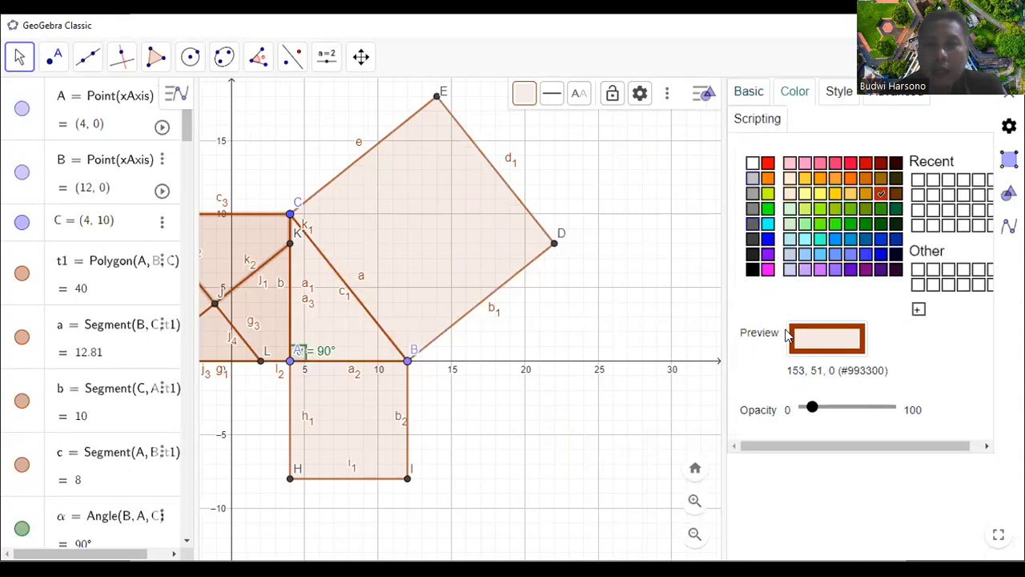
click(768, 163)
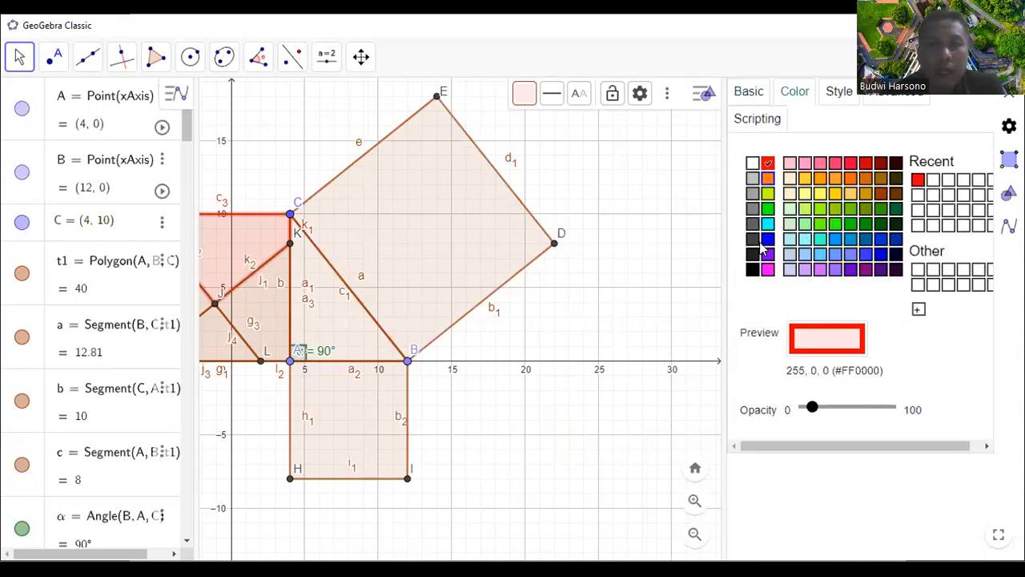
drag(812, 407, 855, 408)
Color triangle FGJ green (#00FF00) and raise its fill opacity to about 60
scroll(691, 314, down, 4)
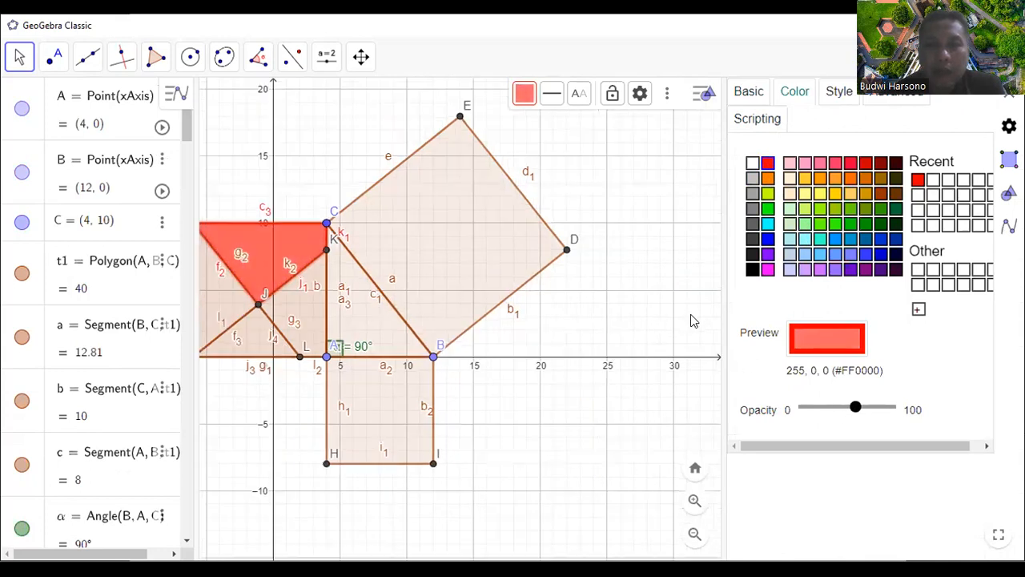
click(339, 305)
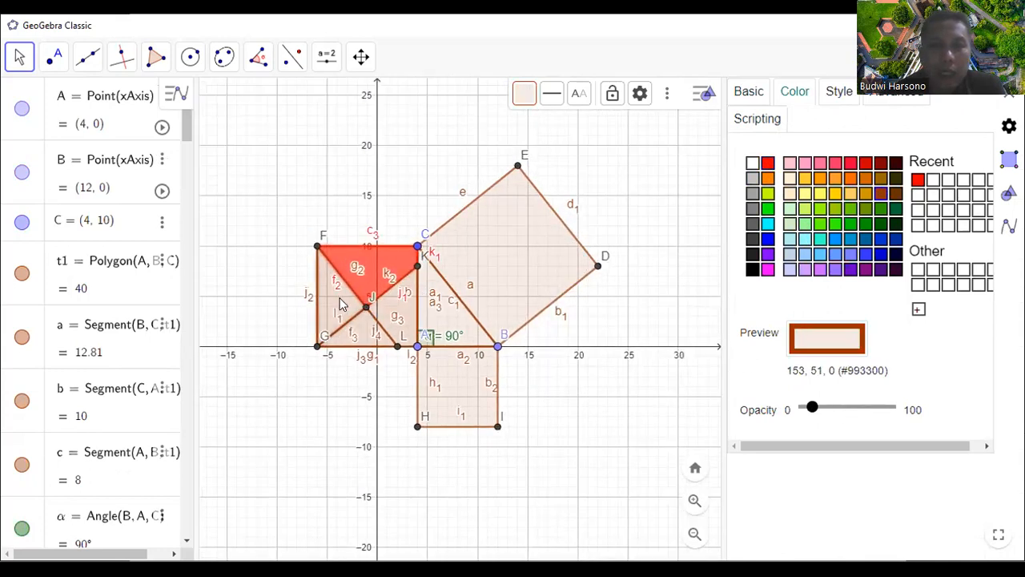
click(767, 210)
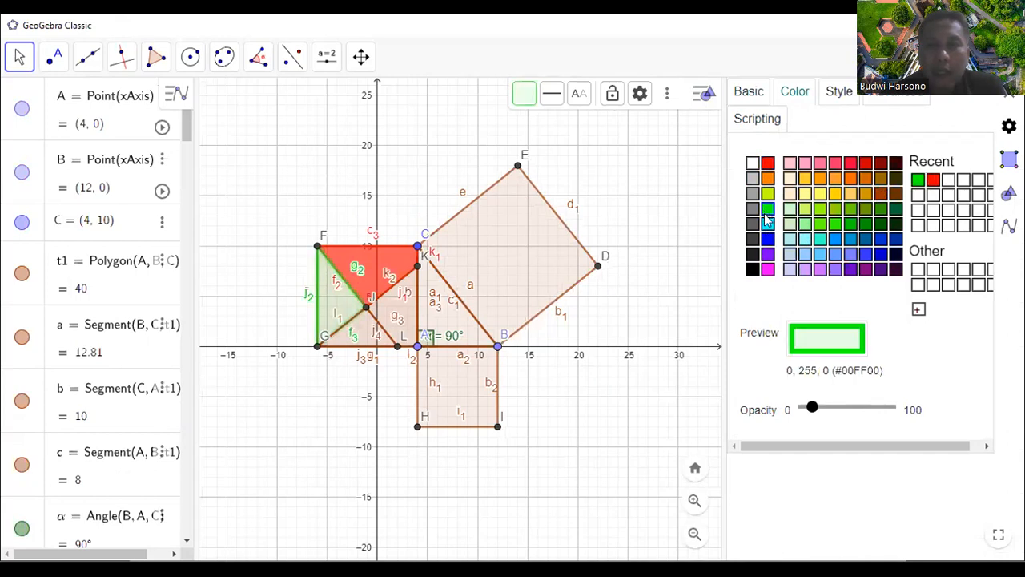
drag(812, 408, 857, 410)
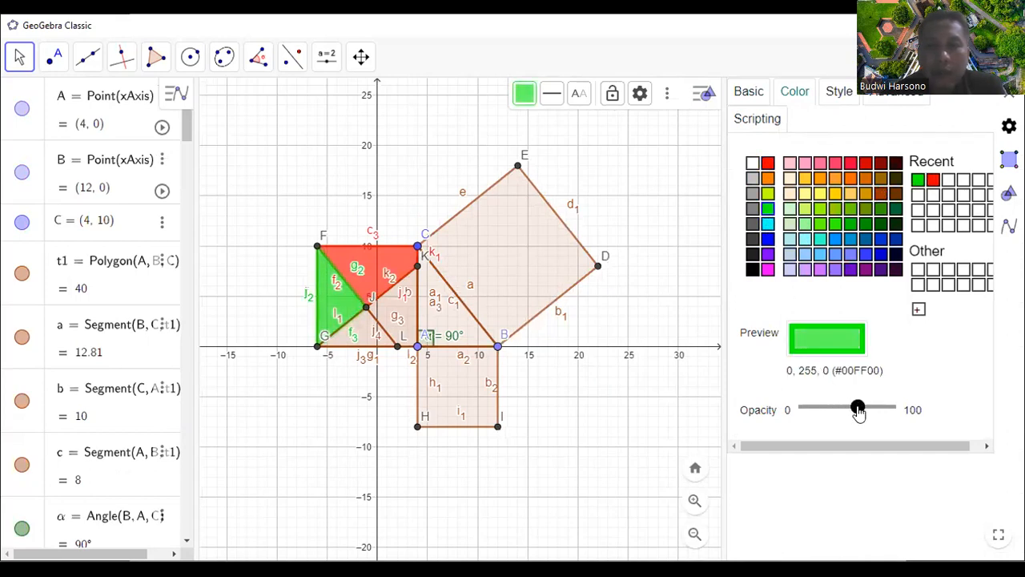
Color triangle GLJ magenta (#FF00FF) and raise its fill opacity to about 70
click(371, 337)
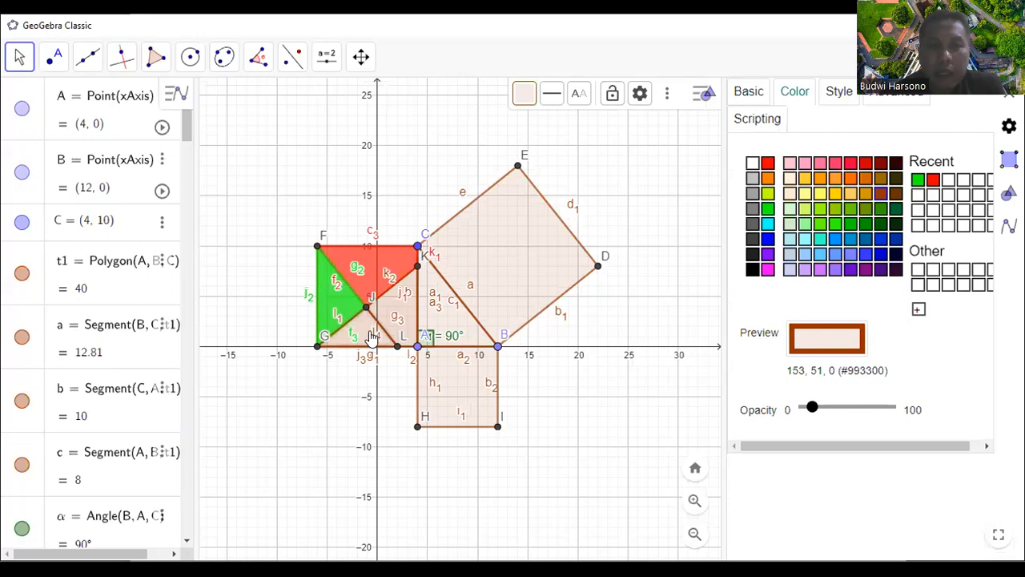
click(767, 270)
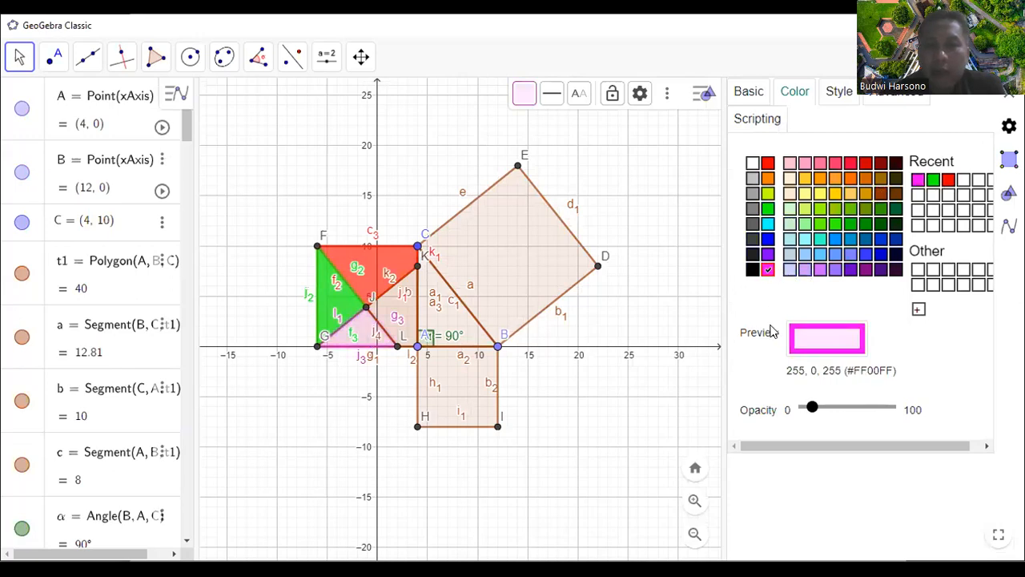
drag(814, 408, 865, 408)
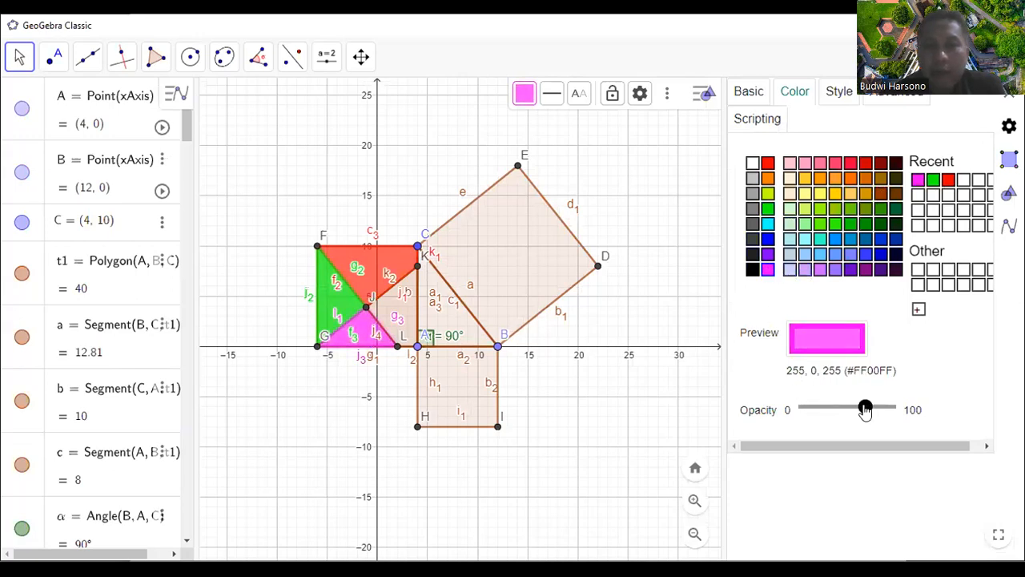
Color the quadrilateral AKJL yellow (#FFFF66) and raise its fill opacity to nearly full
click(406, 320)
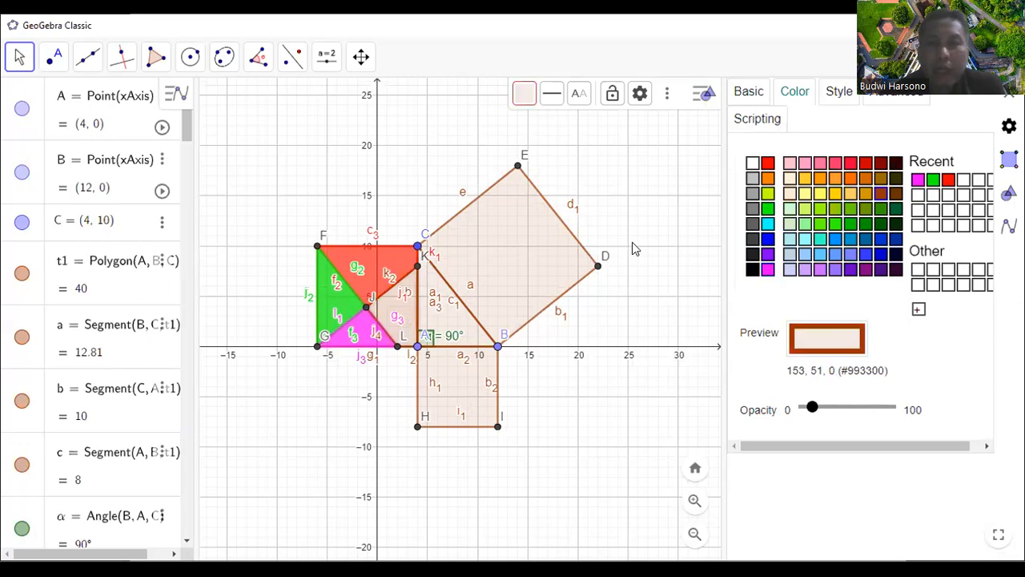
click(821, 194)
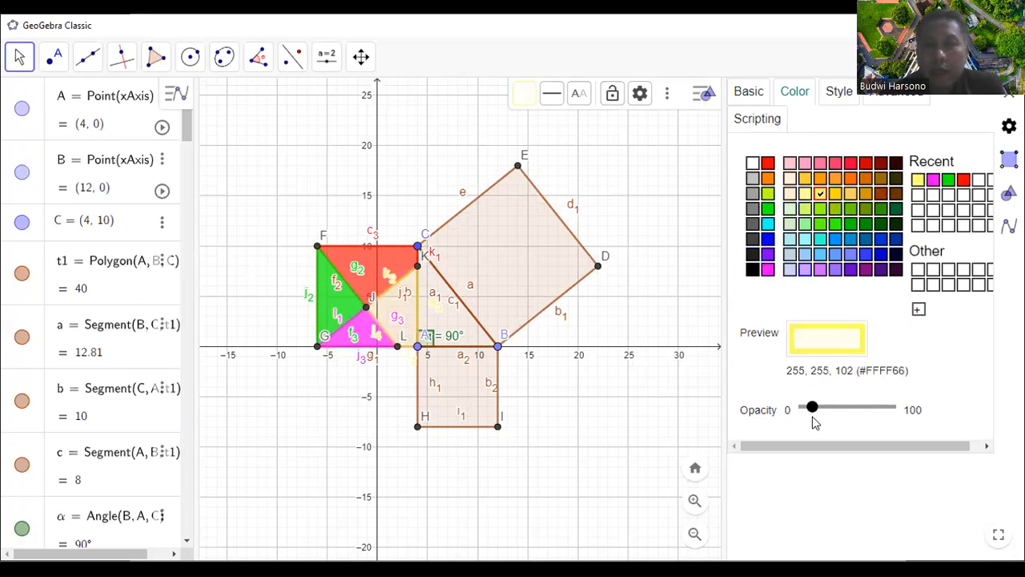
drag(814, 415, 890, 426)
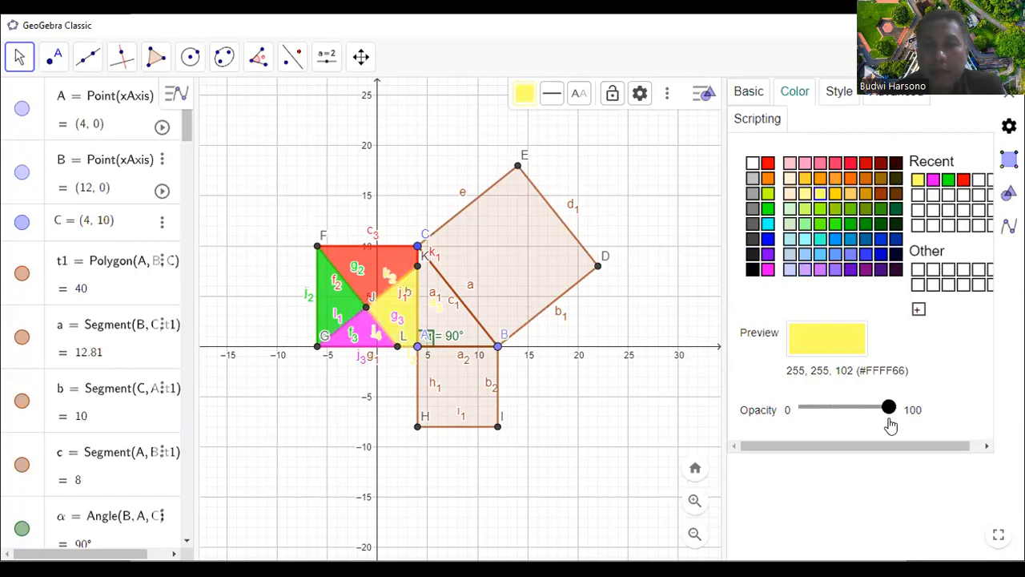
Color the square on side AB light gray (#A0A0A0) with nearly full opacity and close the object settings
click(464, 395)
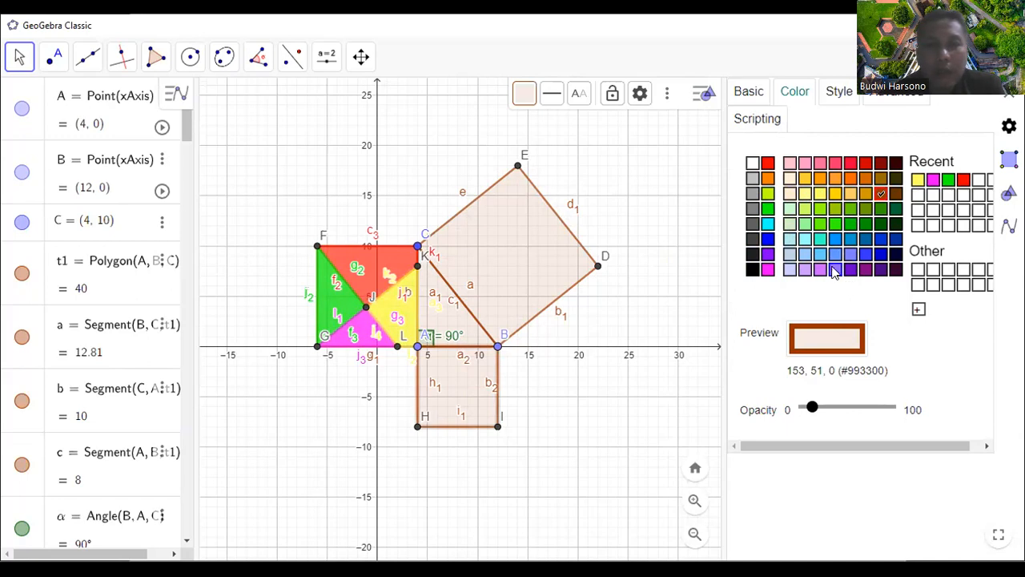
click(753, 193)
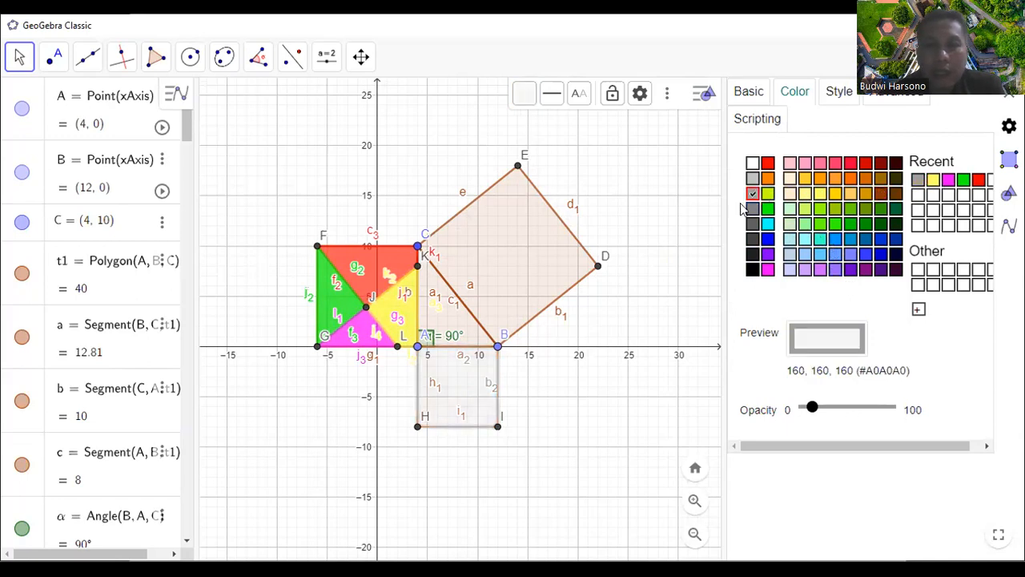
drag(812, 407, 889, 409)
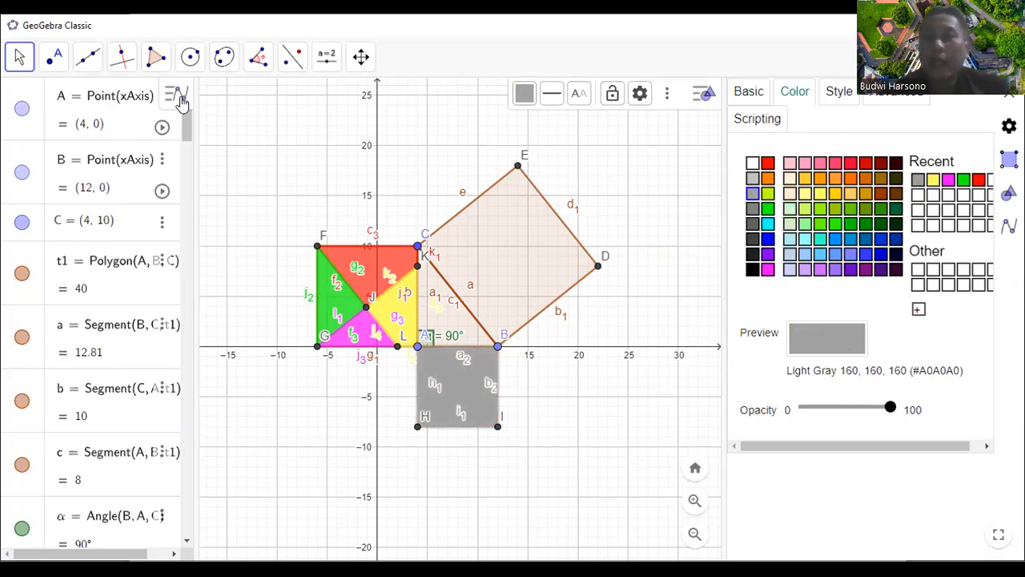
click(1009, 93)
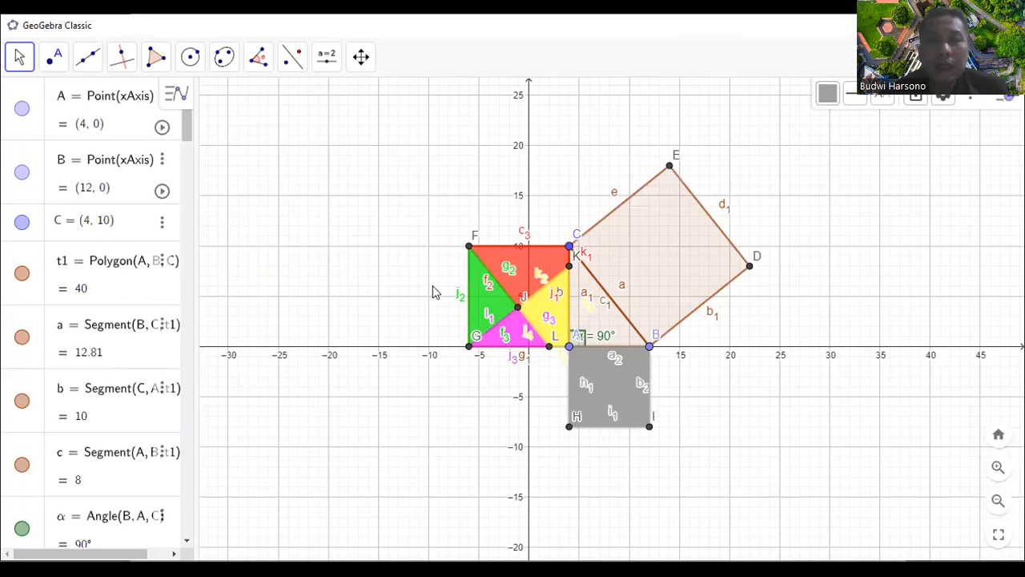
scroll(432, 291, down, 4)
scroll(550, 307, up, 8)
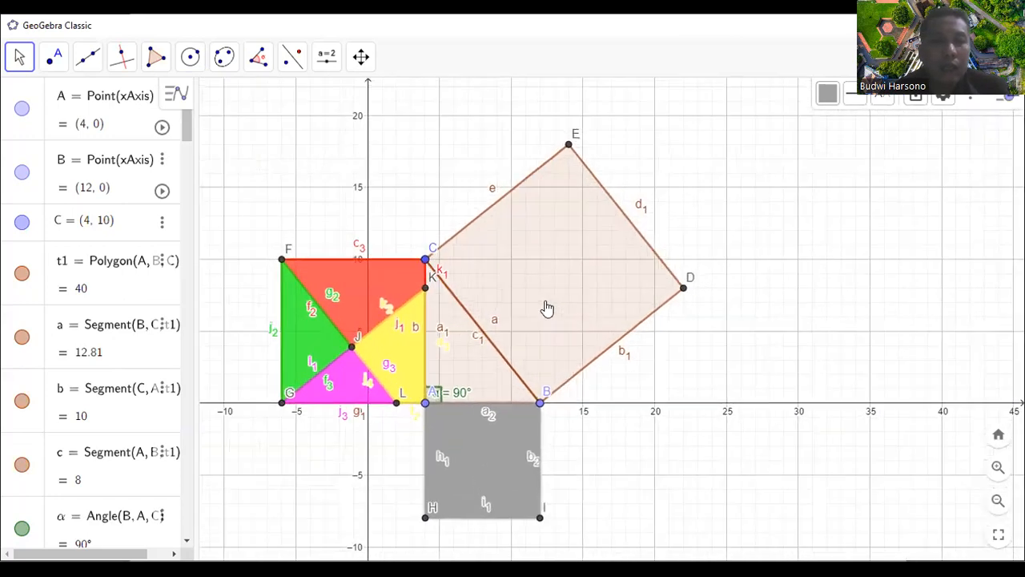
click(22, 64)
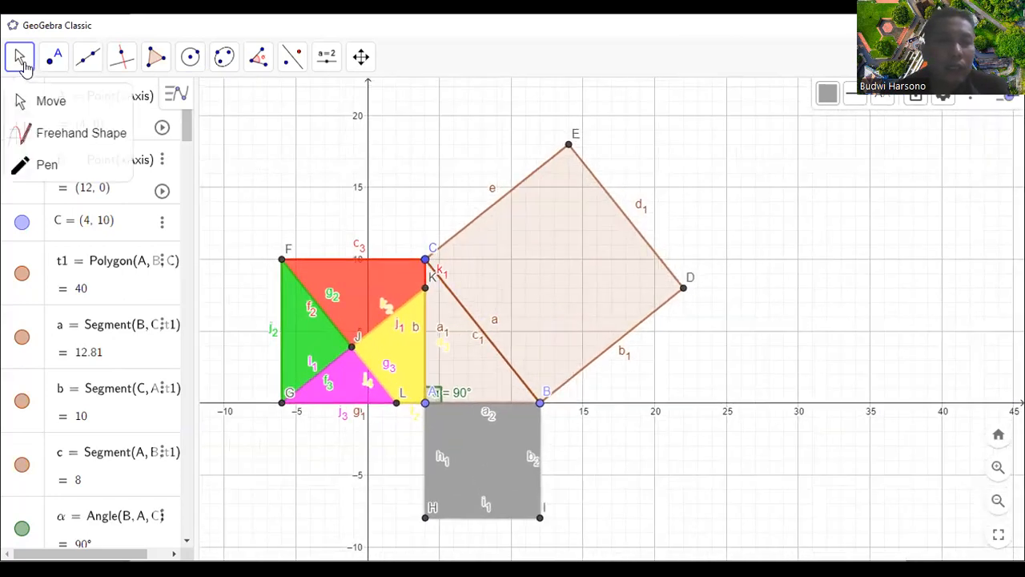
click(88, 56)
click(24, 62)
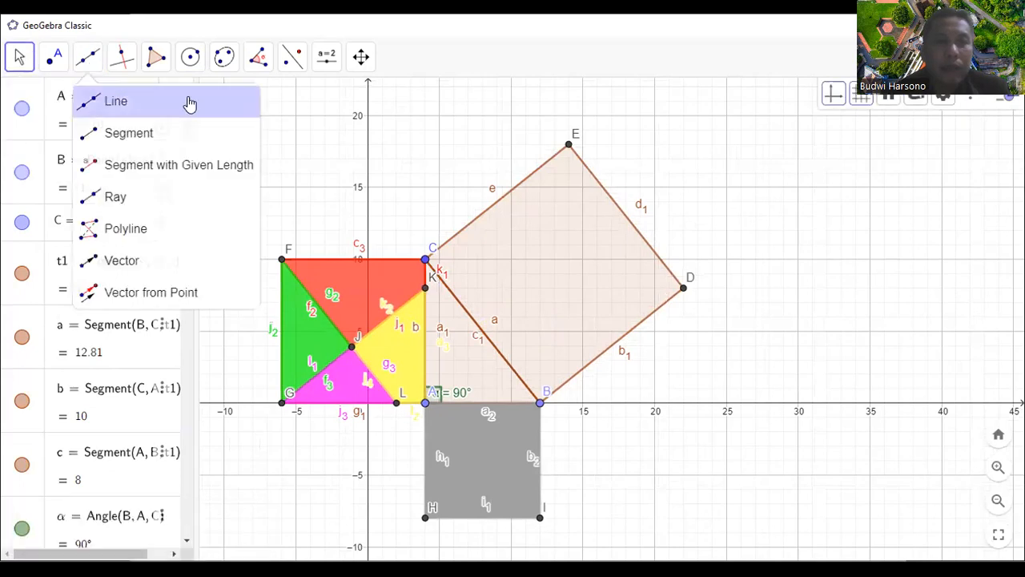
mouse_move(27, 66)
click(48, 101)
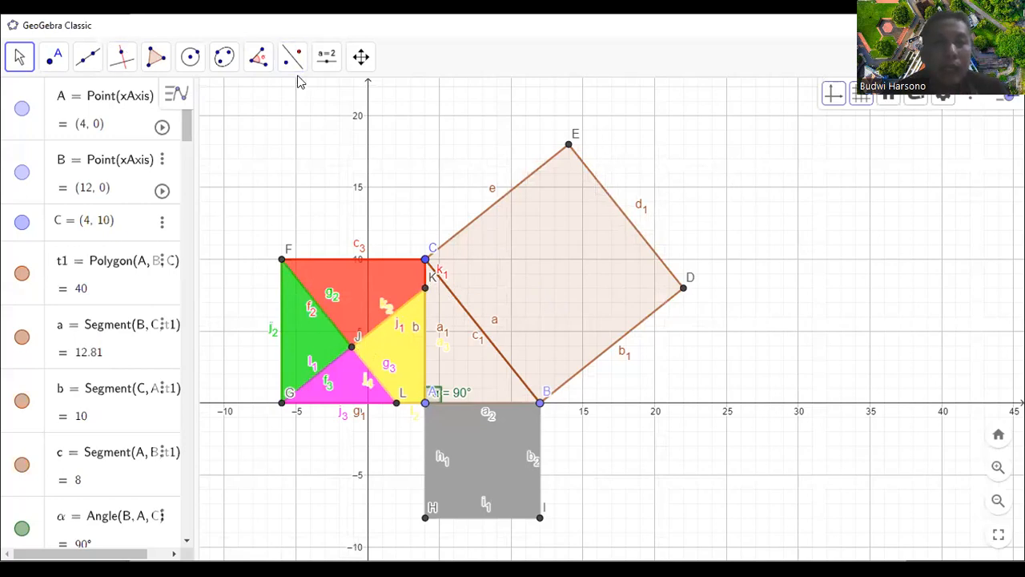
click(192, 62)
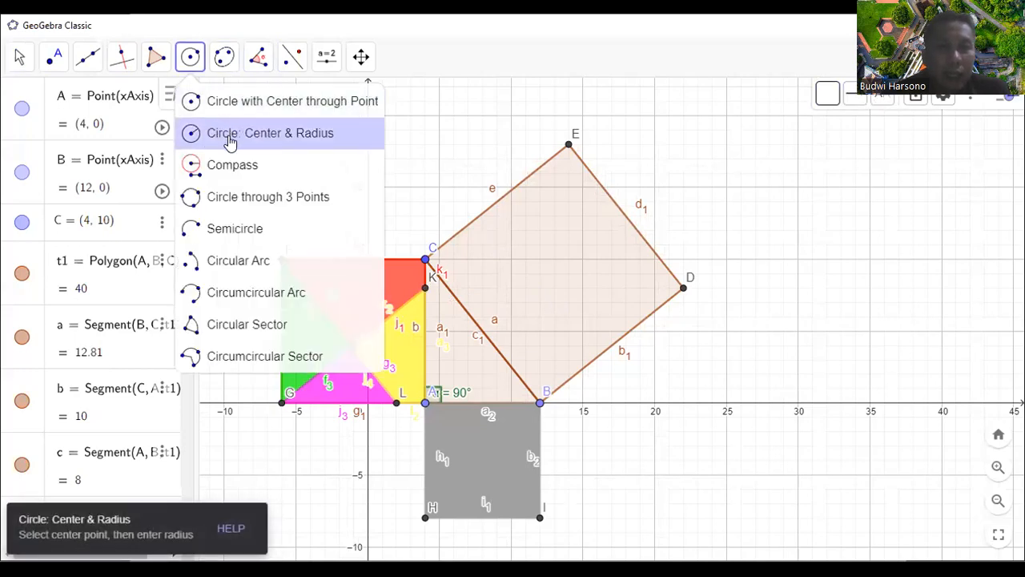
click(230, 134)
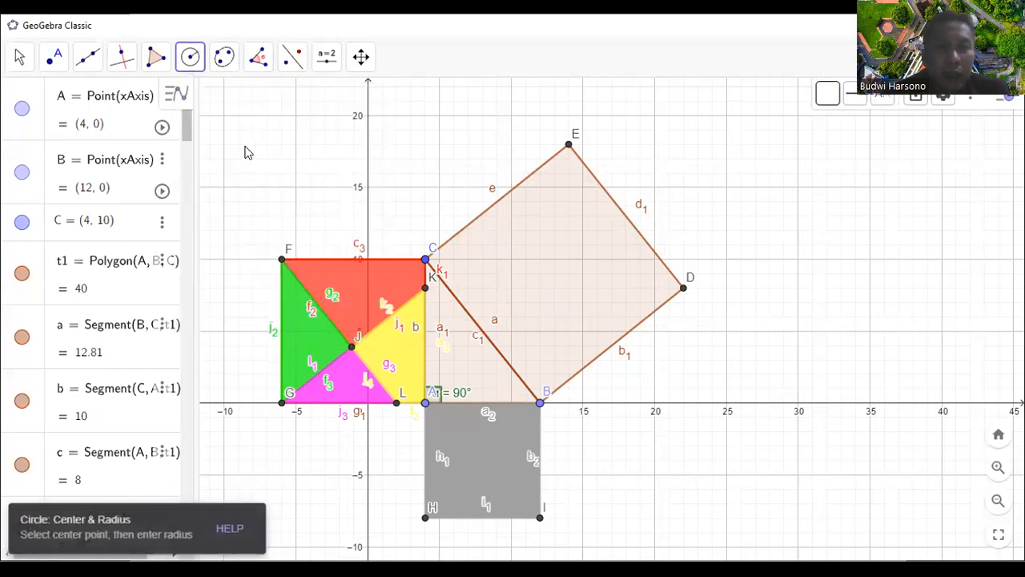
click(684, 290)
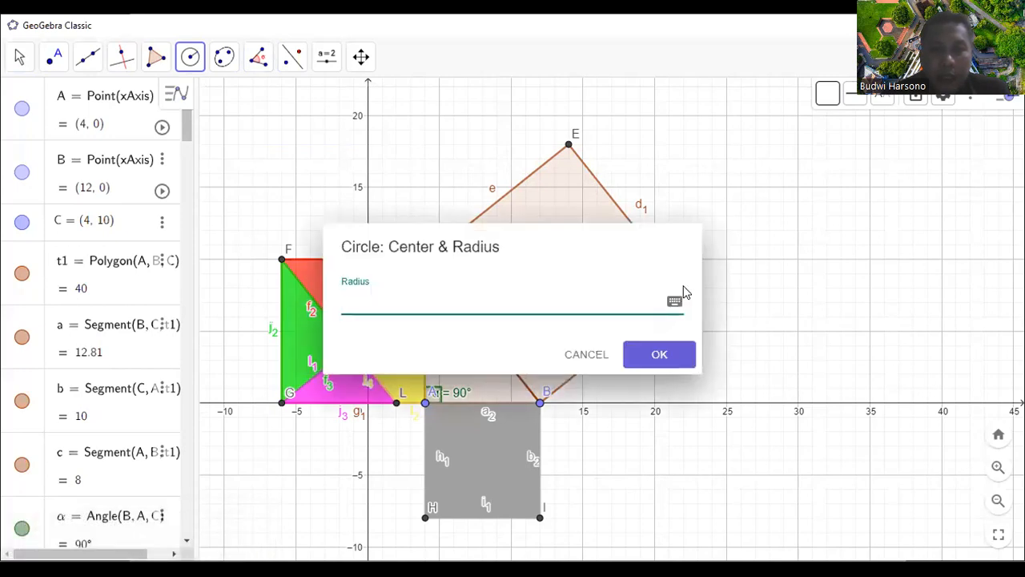
click(489, 253)
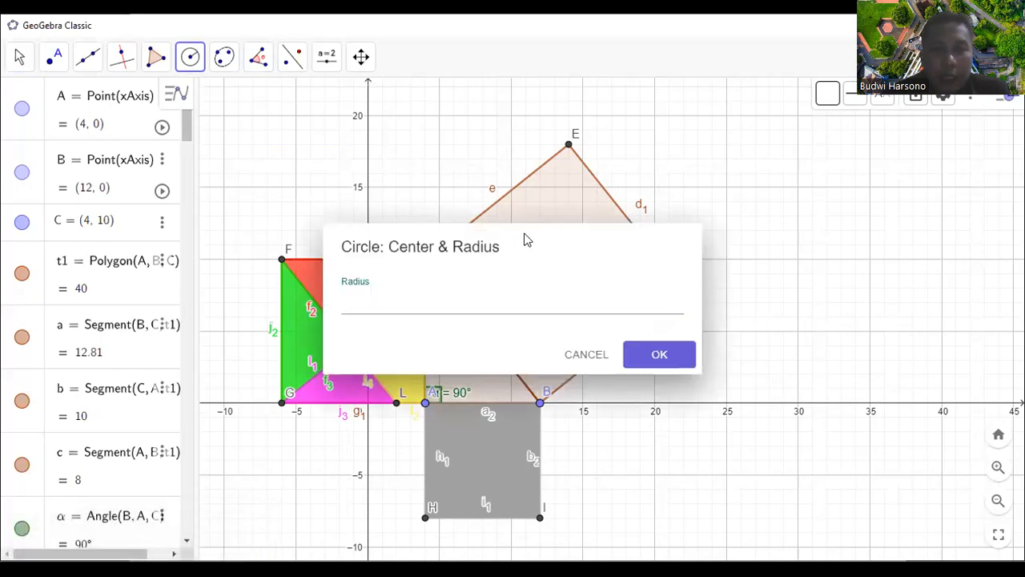
click(376, 301)
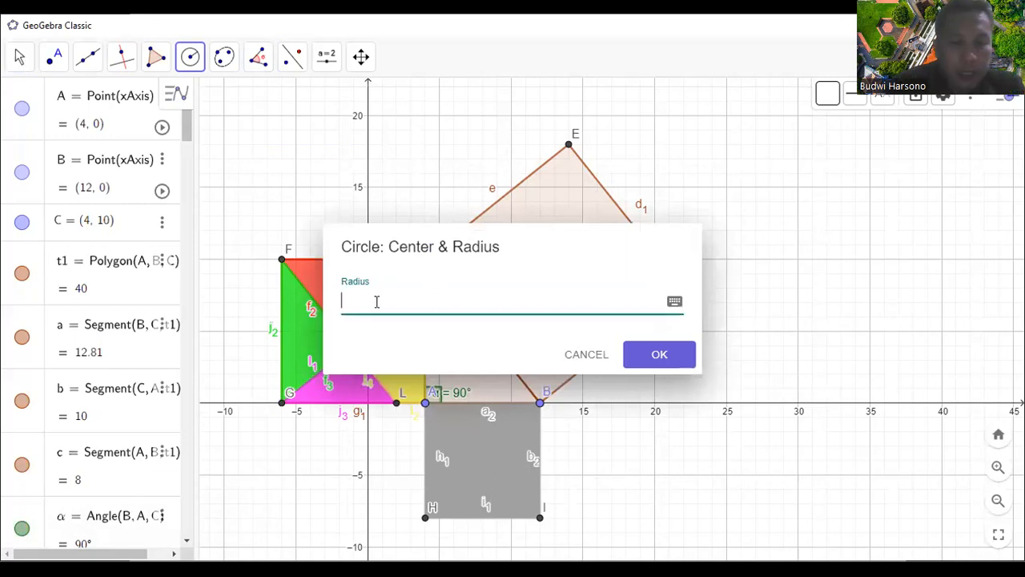
text(distanceFJ)
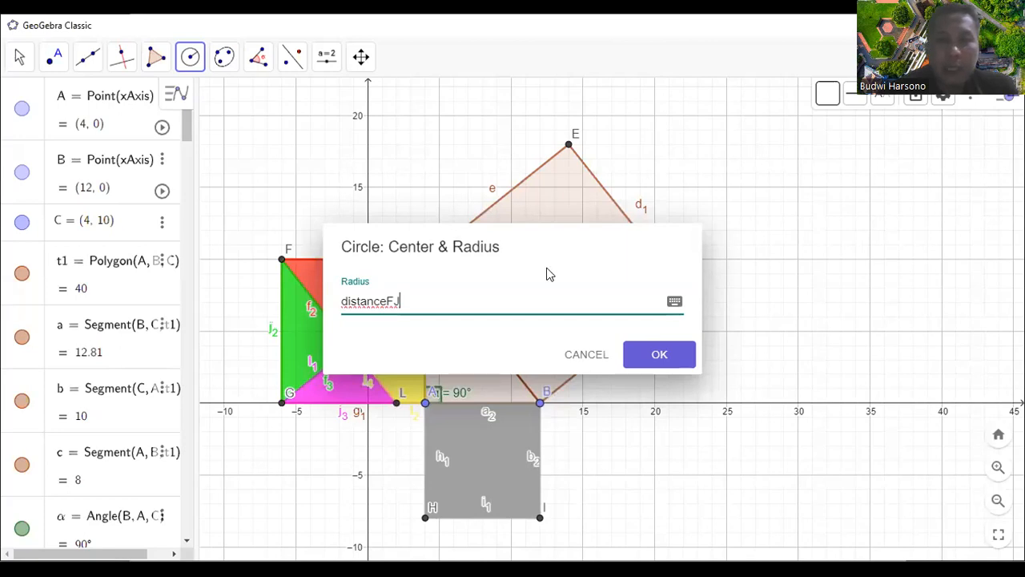
click(690, 357)
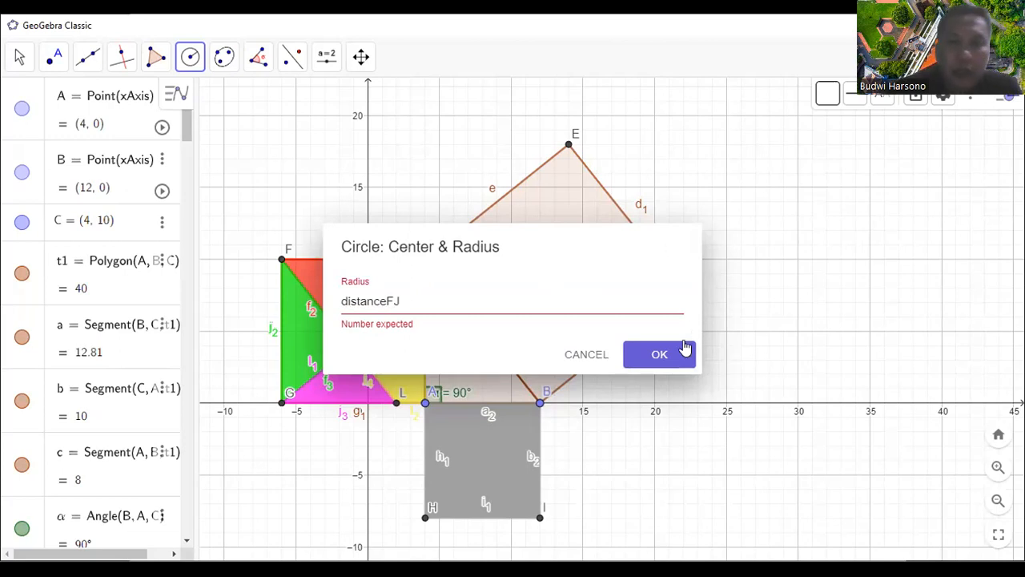
click(584, 354)
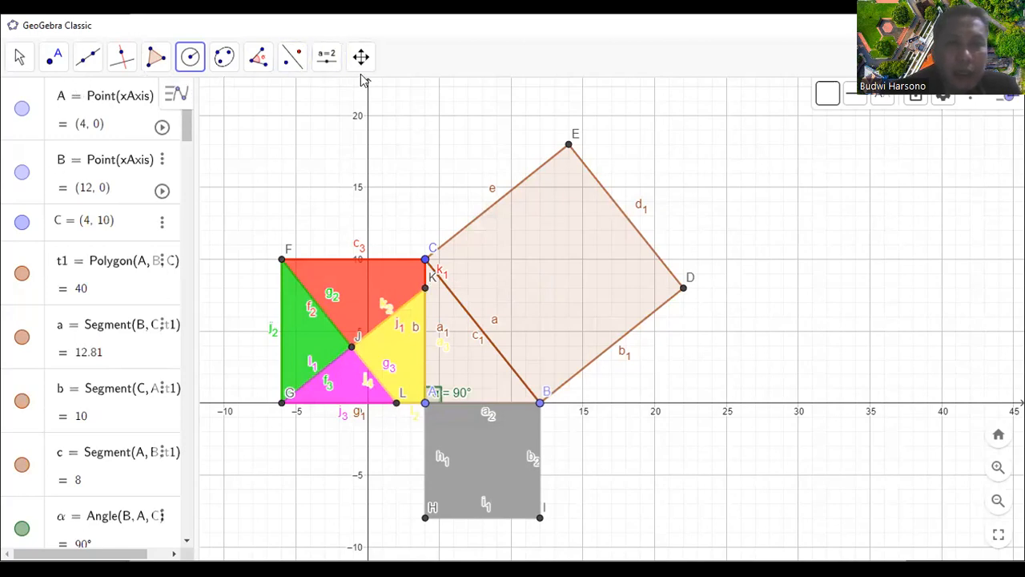
Measure the distance from point F to point J with the Distance or Length tool
click(258, 56)
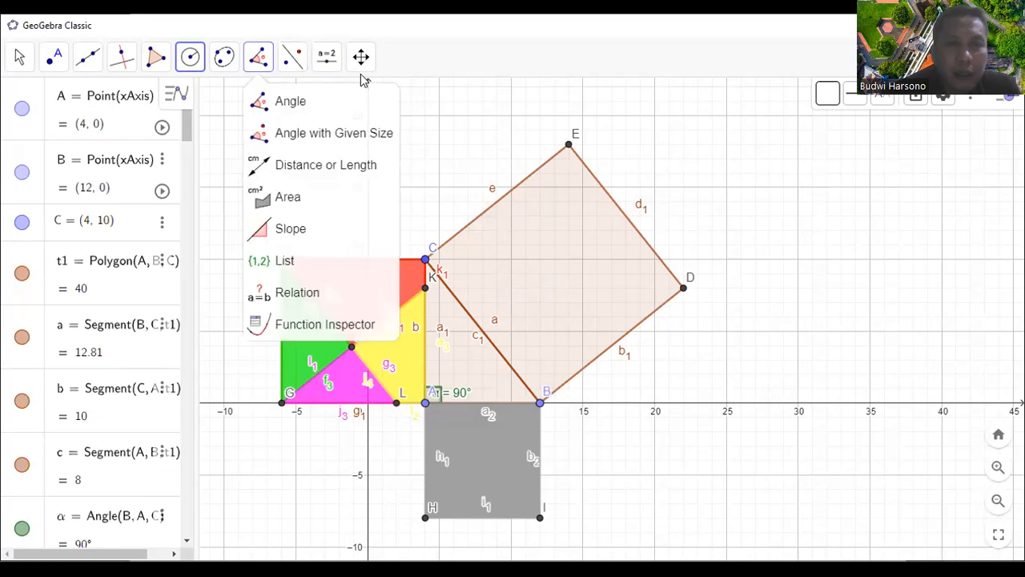
click(304, 170)
click(282, 261)
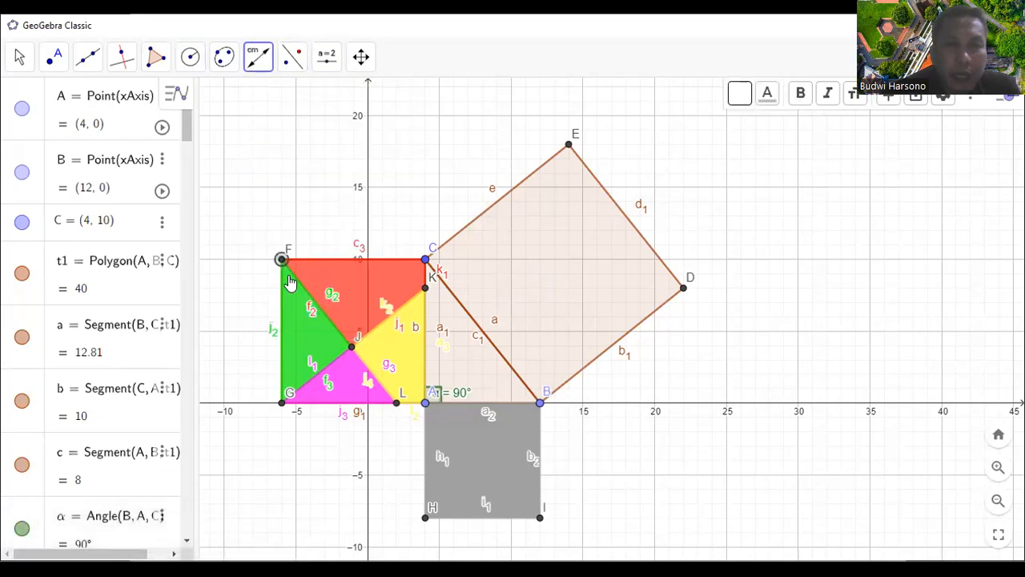
click(352, 350)
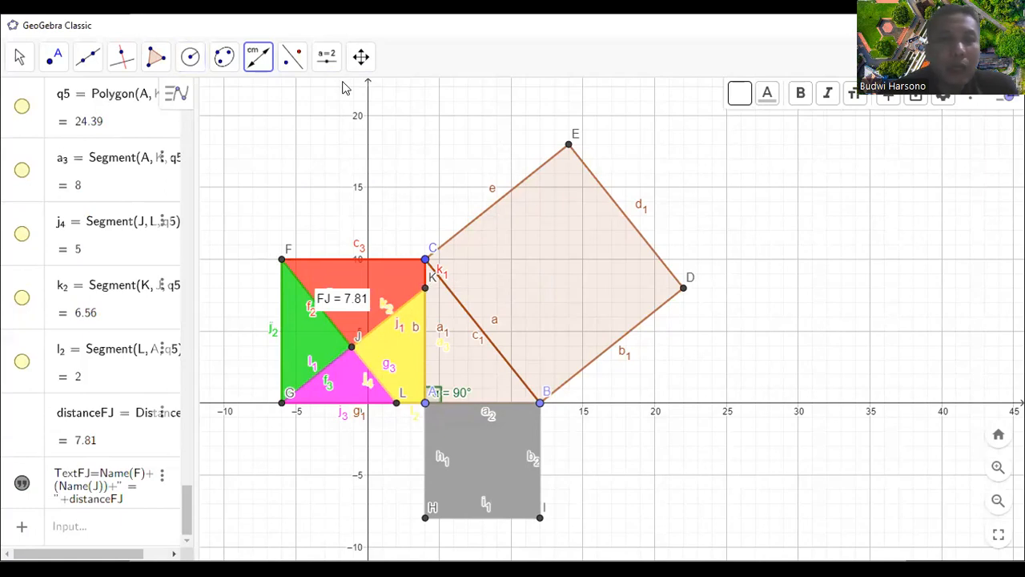
Draw a circle centered at point D with radius distanceFJ using the Circle: Center & Radius tool
click(189, 56)
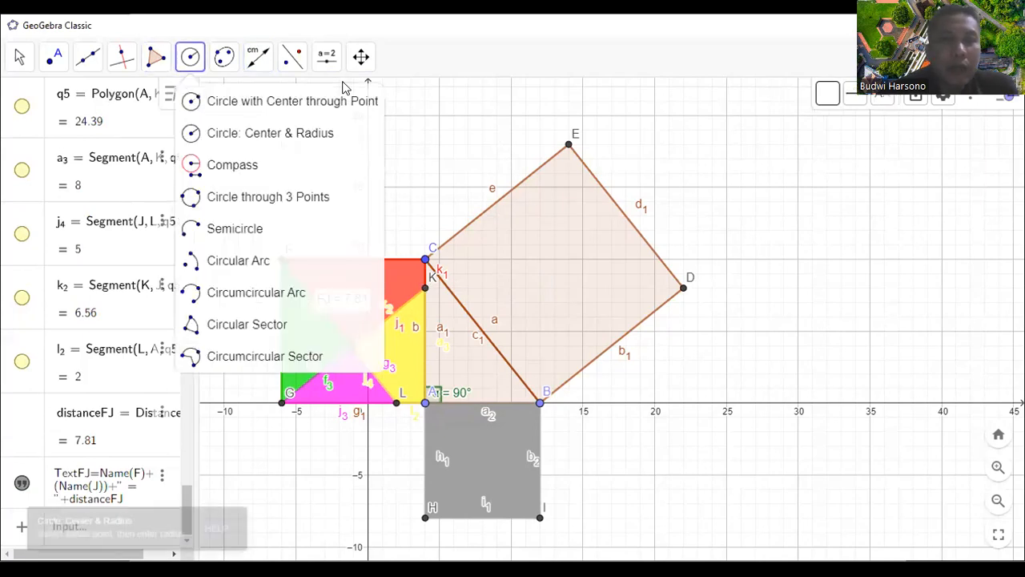
click(249, 133)
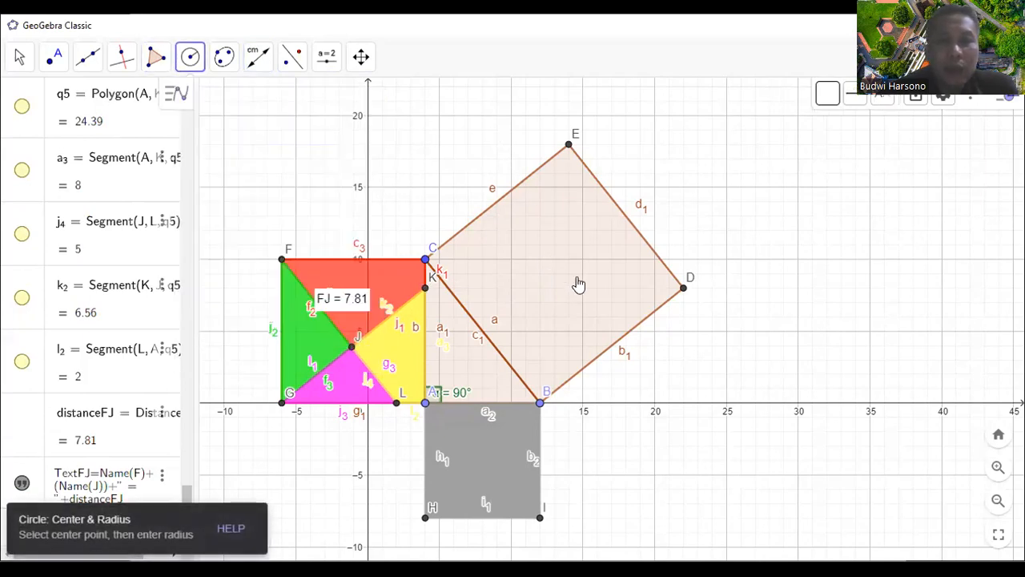
click(683, 290)
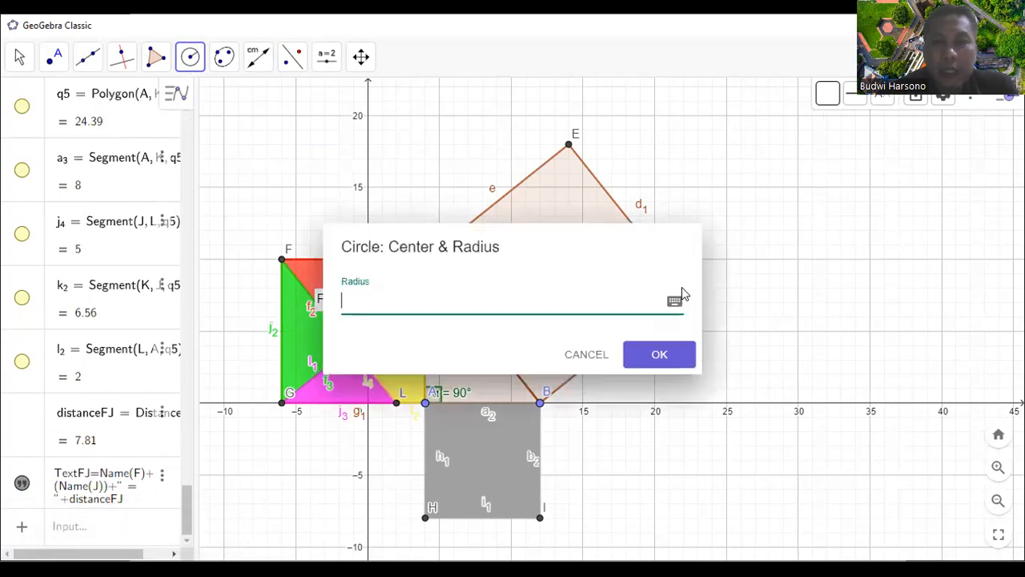
text(DISTANCE)
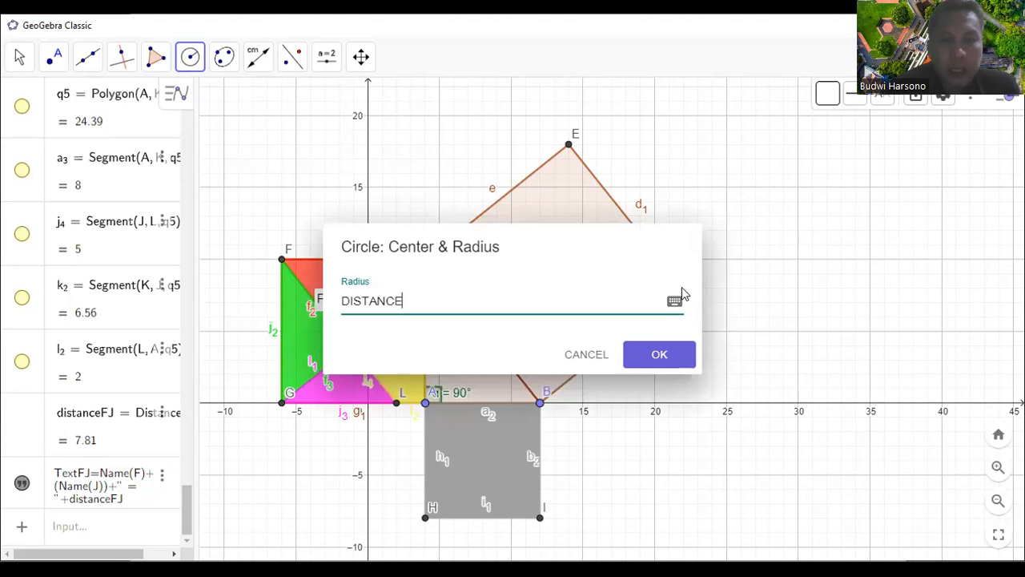
text(F)
key(BackSpace)
key(BackSpace)
key(BackSpace)
key(BackSpace)
key(BackSpace)
key(BackSpace)
key(BackSpace)
key(BackSpace)
key(BackSpace)
text(d)
text(s)
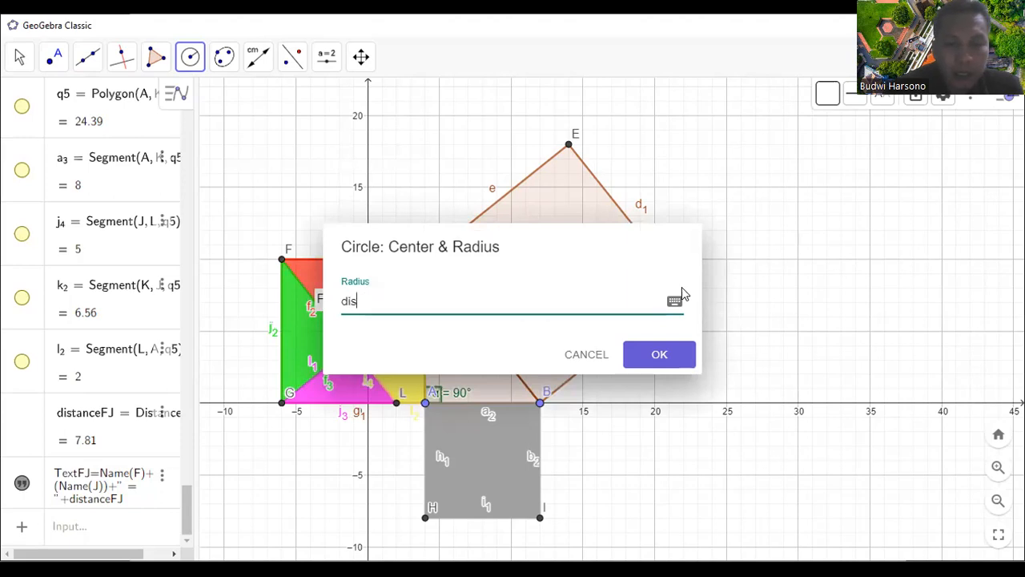
text(tance)
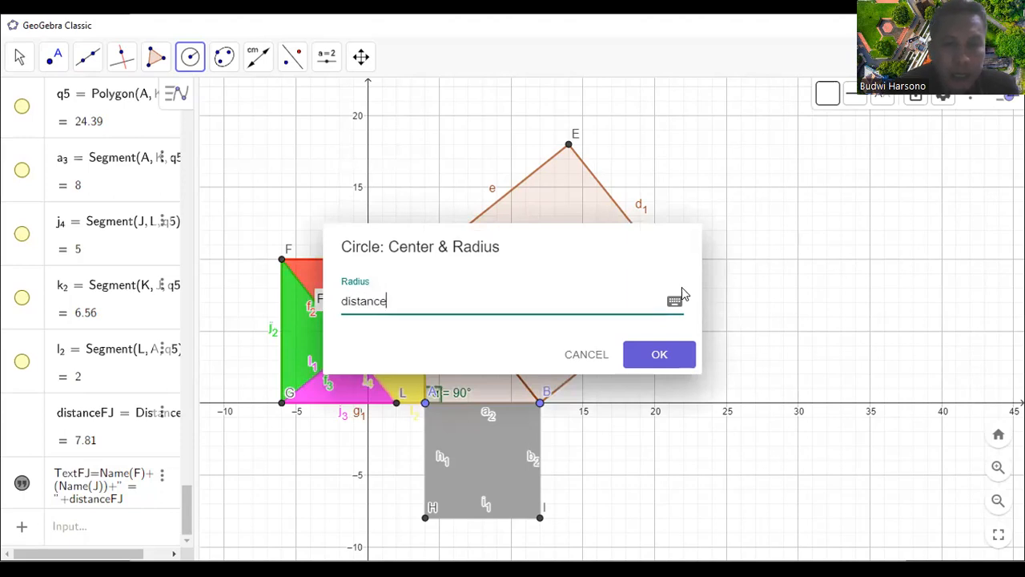
text(FJ)
click(659, 354)
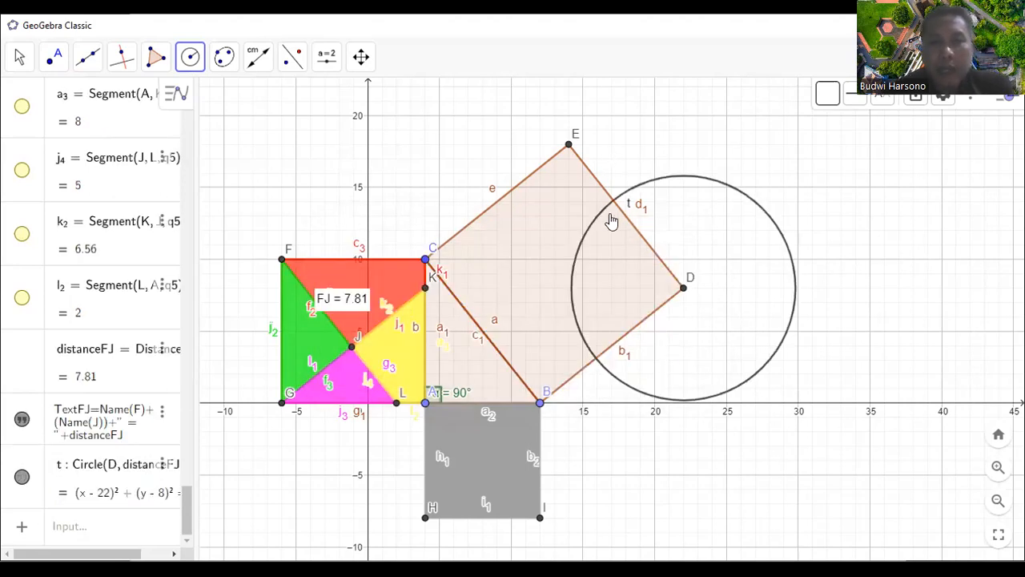
Mark the intersection point of the new circle with side DE, and hide the circle
click(49, 56)
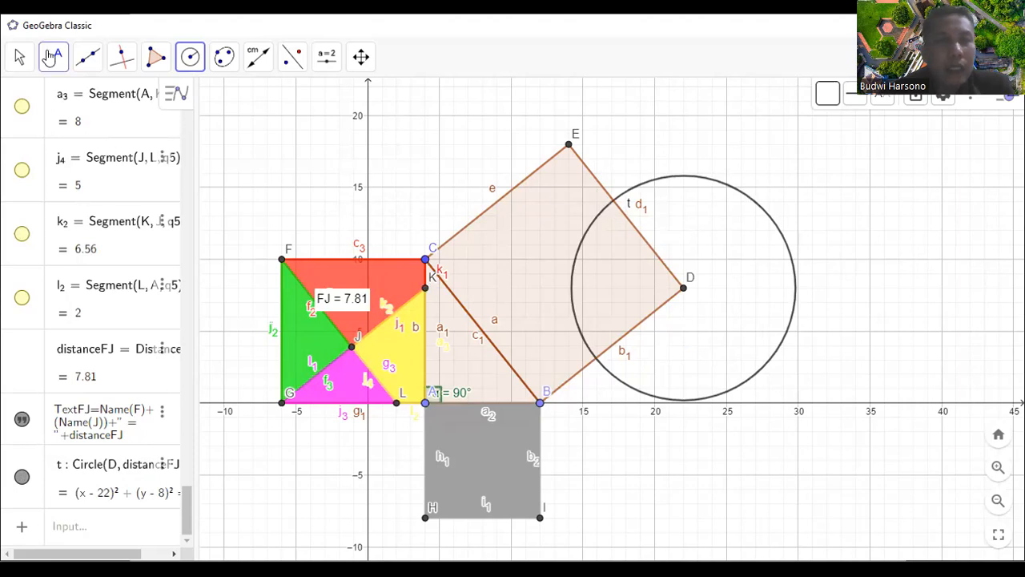
click(94, 103)
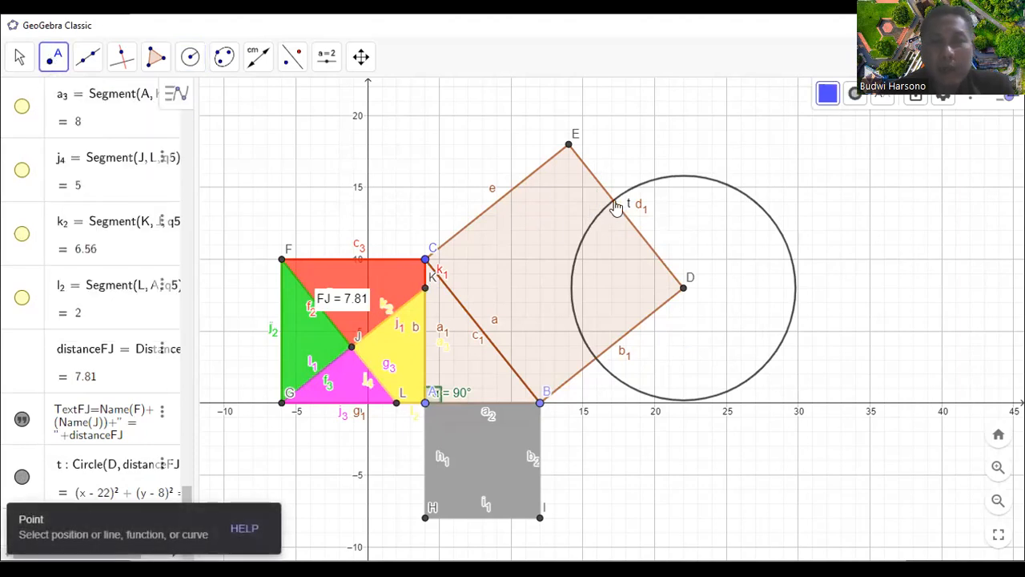
click(615, 200)
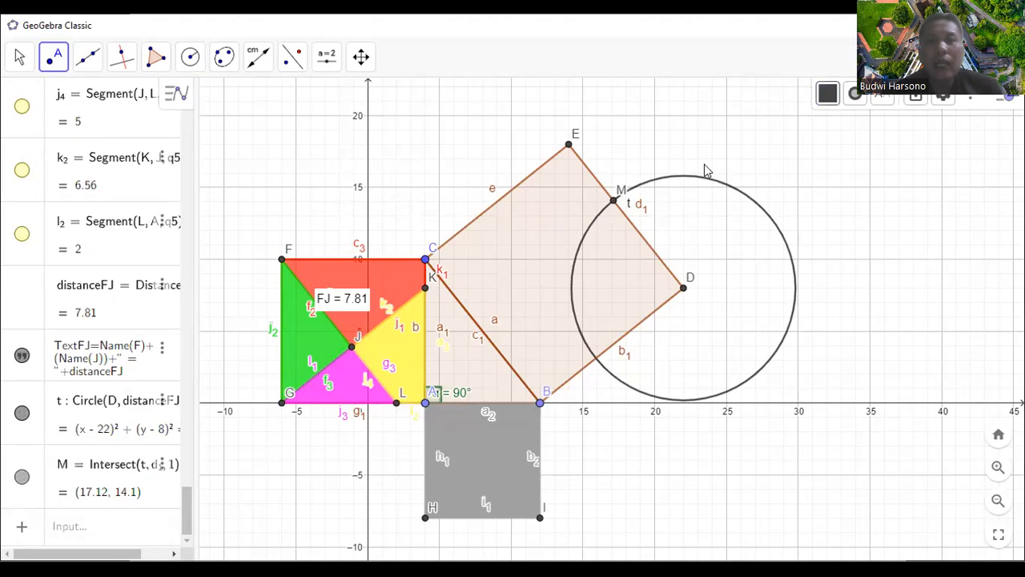
right_click(718, 186)
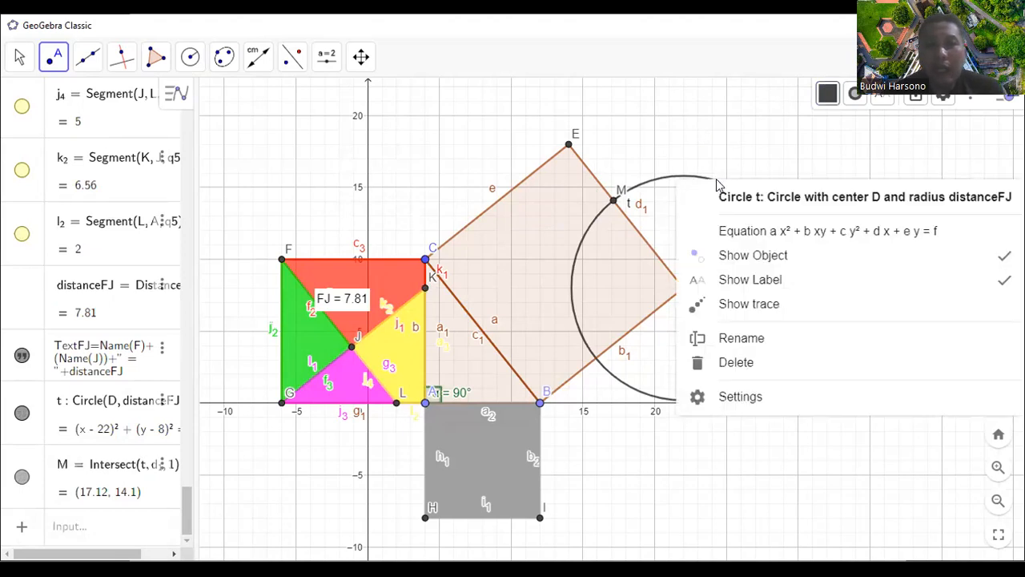
click(749, 254)
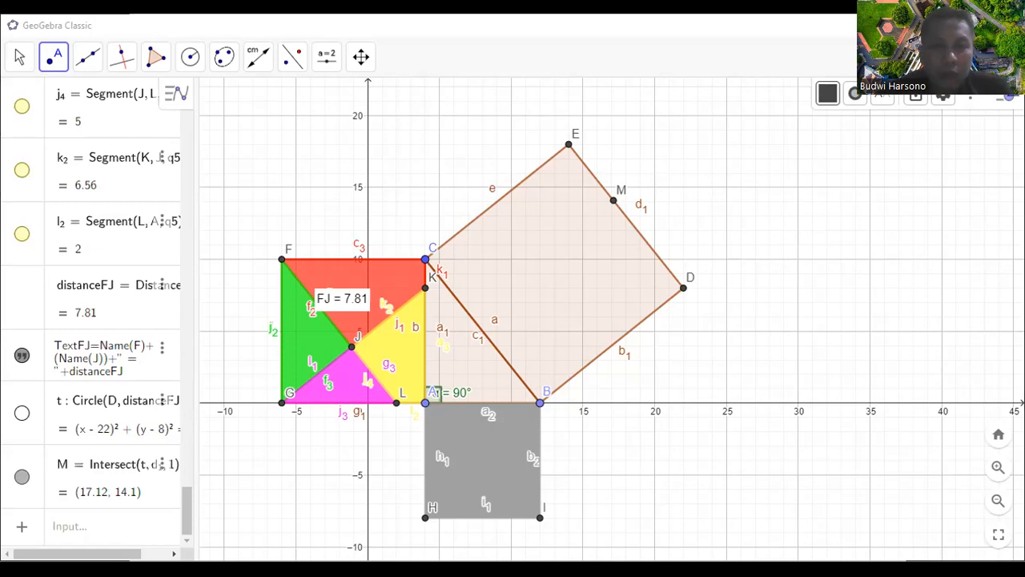
Place a number slider named a beside the hypotenuse square, with minimum 0, maximum 1 and increment 0.01
scroll(286, 107, down, 3)
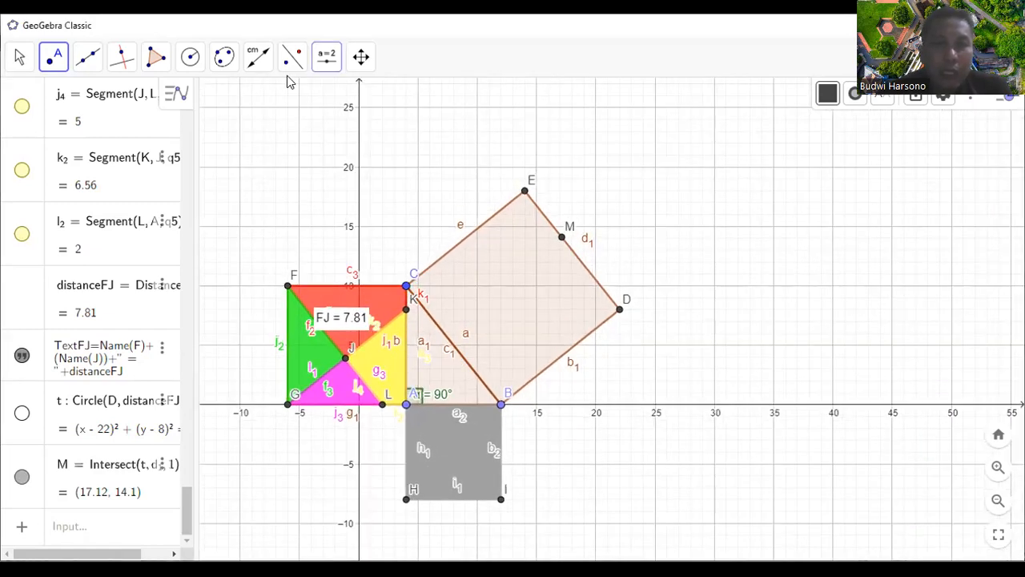
click(327, 56)
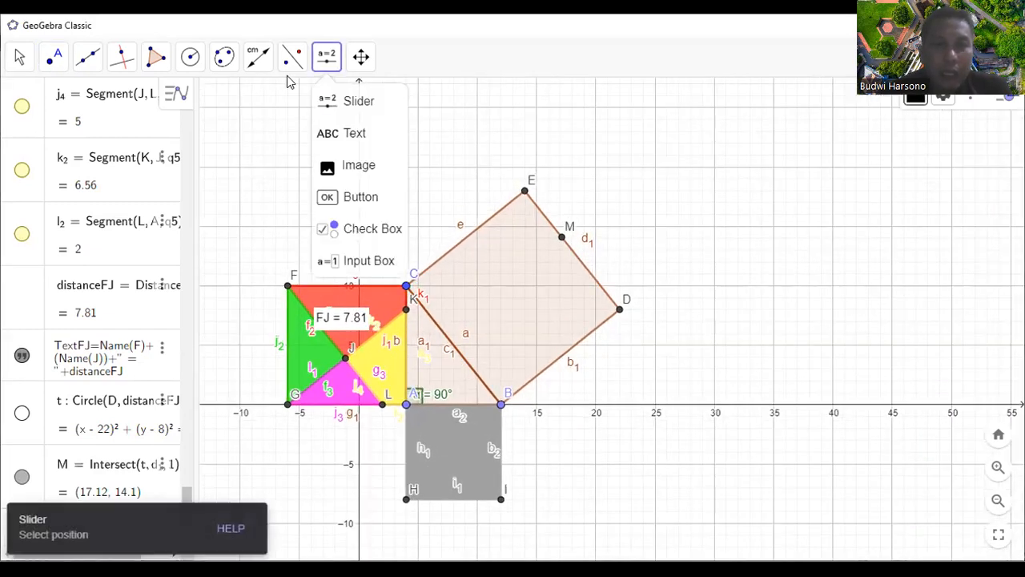
click(350, 106)
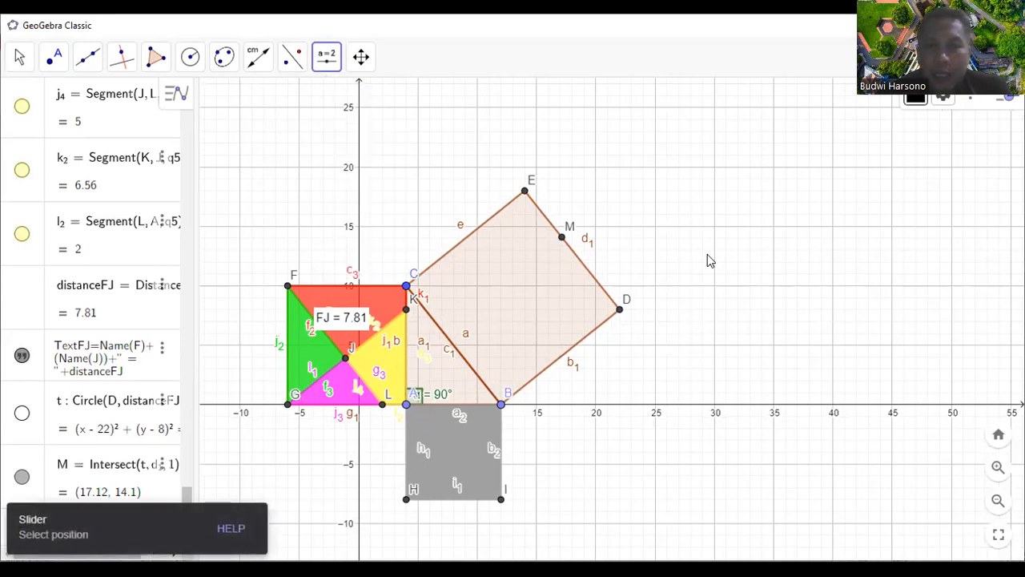
click(693, 207)
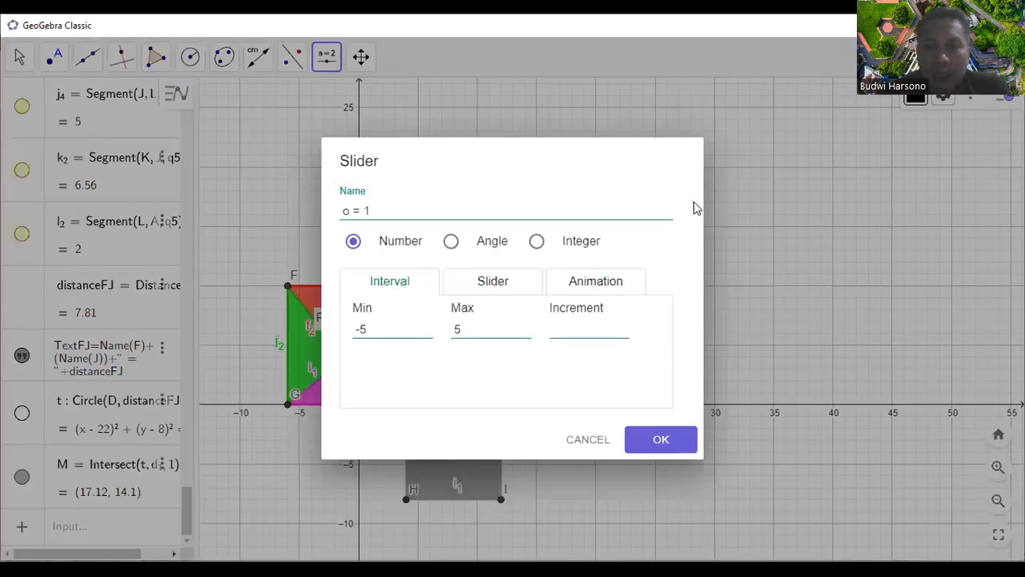
drag(375, 207, 324, 209)
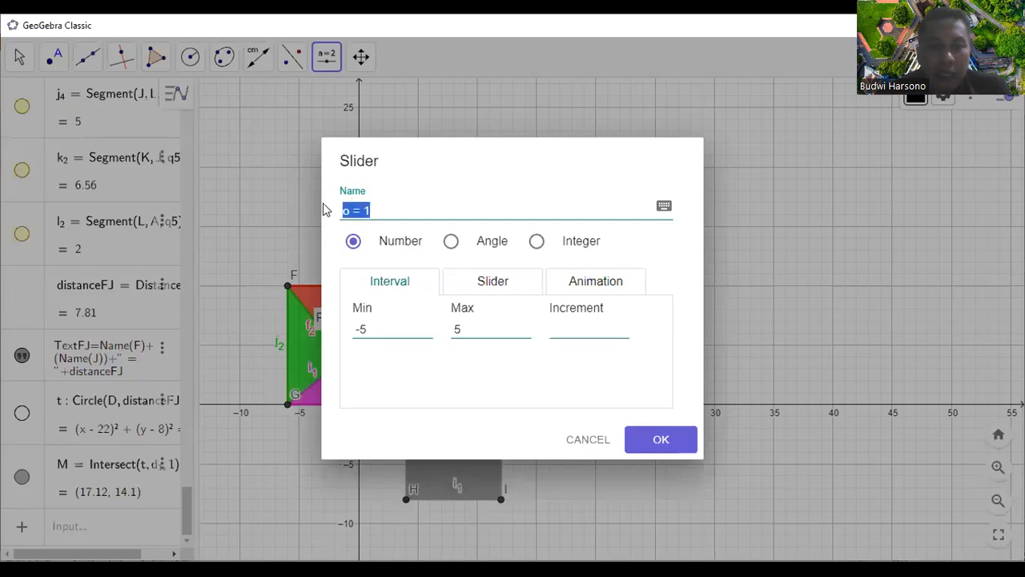
text(A)
key(BackSpace)
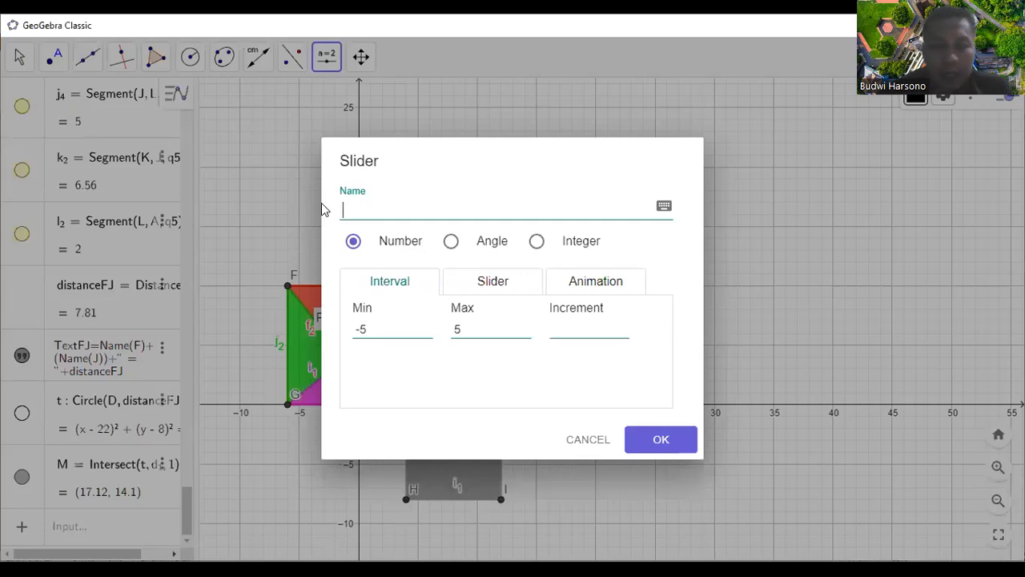
text(a)
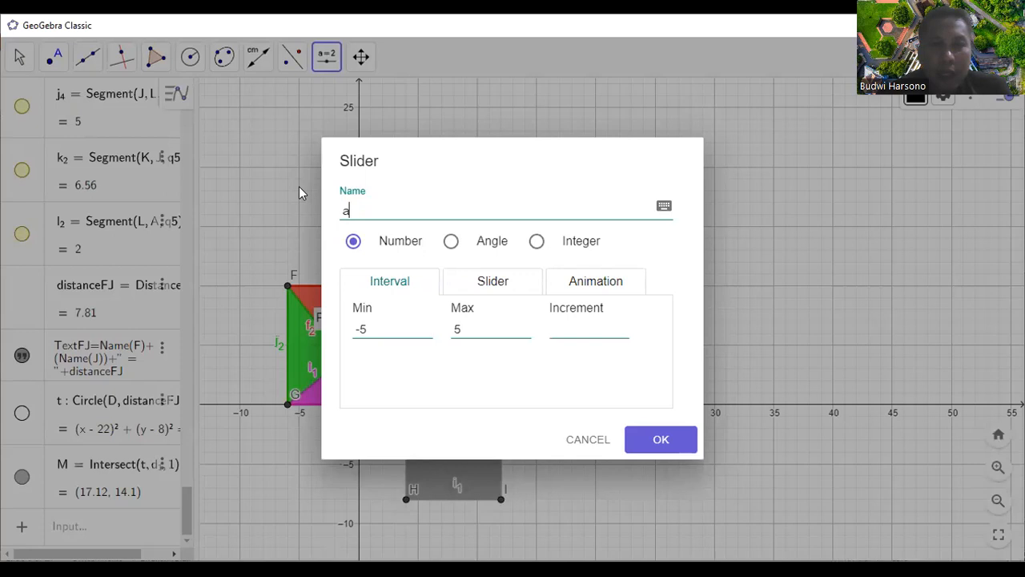
drag(382, 329, 336, 334)
text(0)
drag(465, 326, 451, 328)
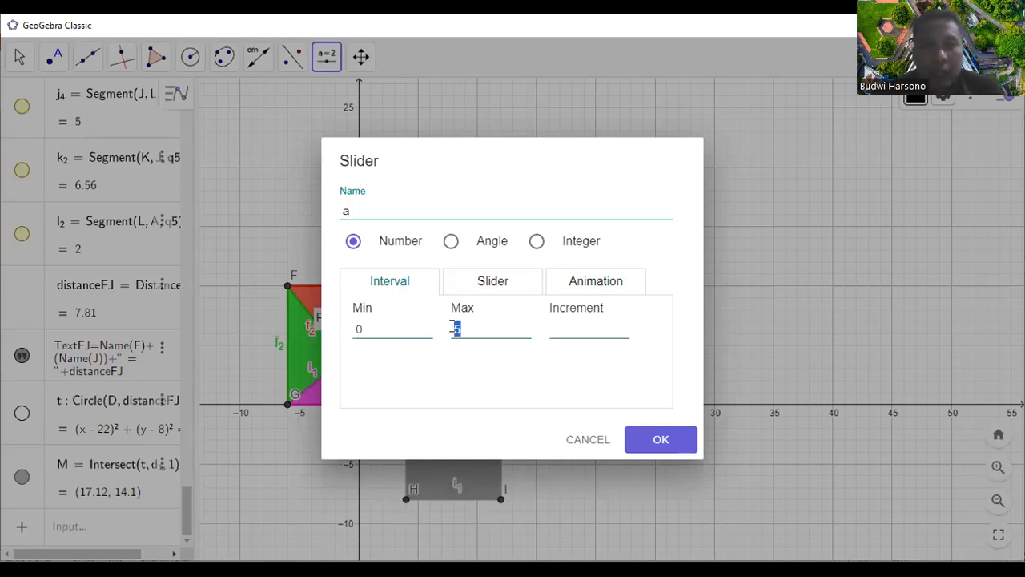
text(1)
click(587, 328)
text(0.01)
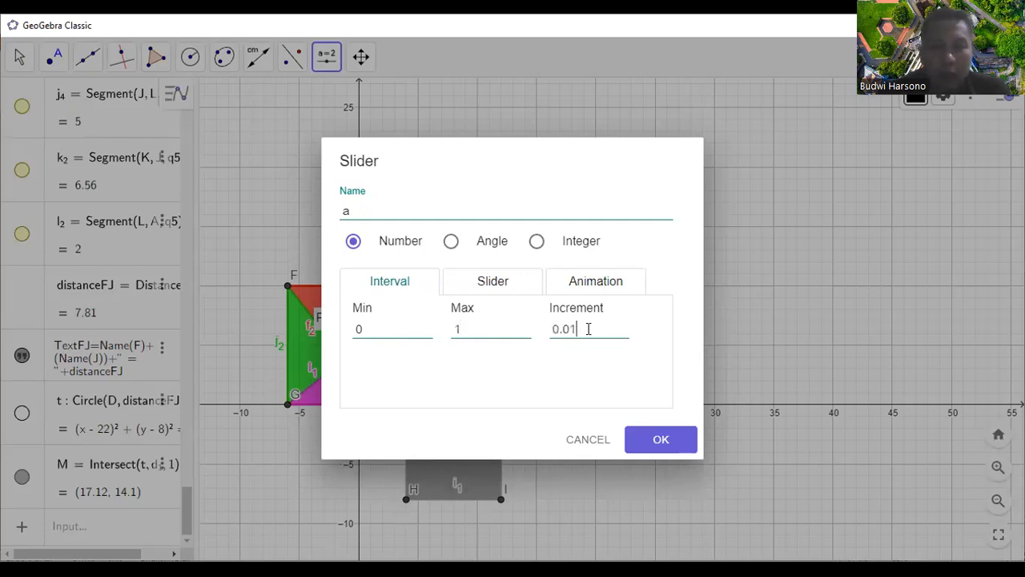
Set the slider's animation speed to 3 and finish creating it
click(580, 285)
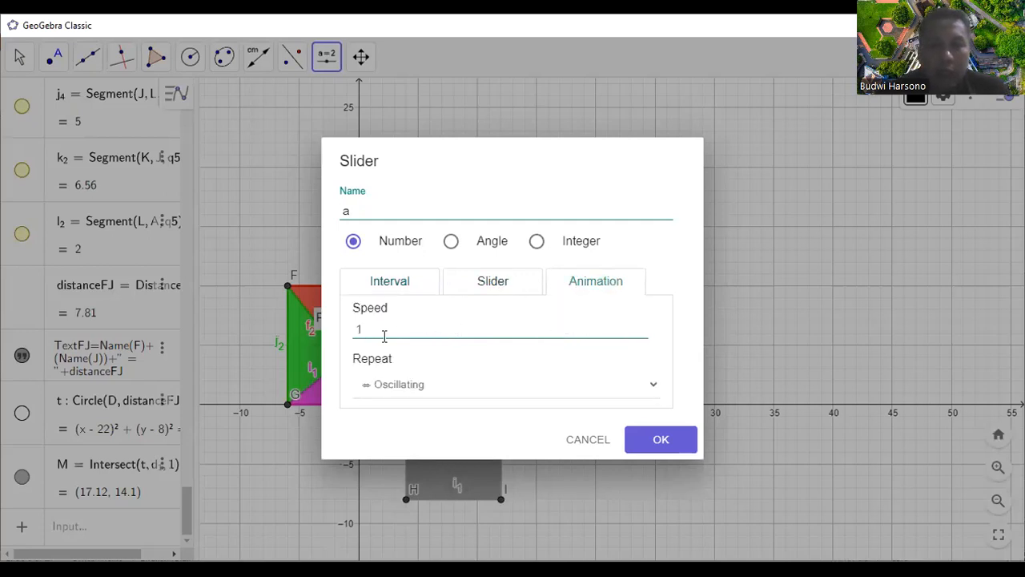
drag(366, 331, 330, 340)
text(3)
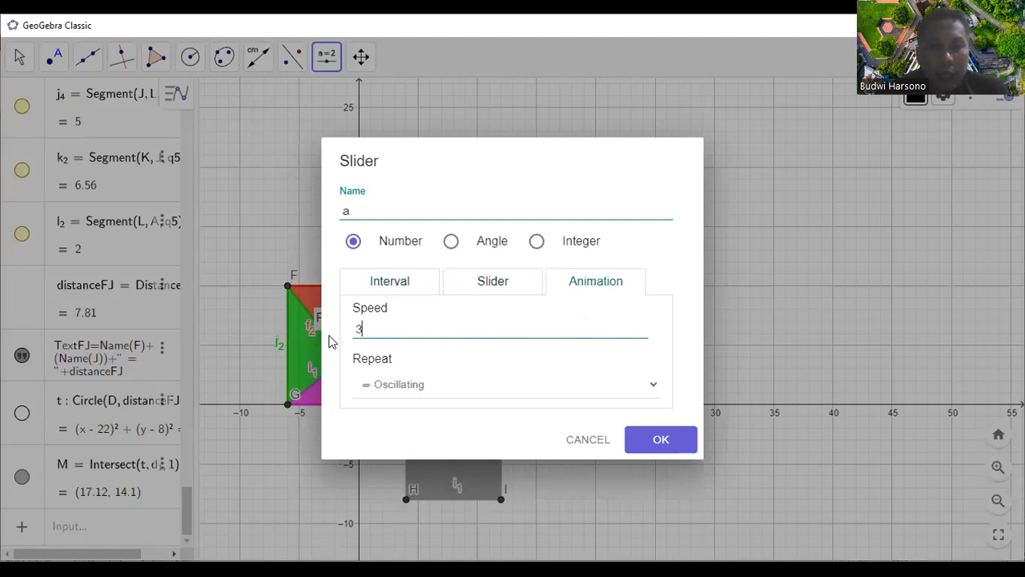
click(645, 445)
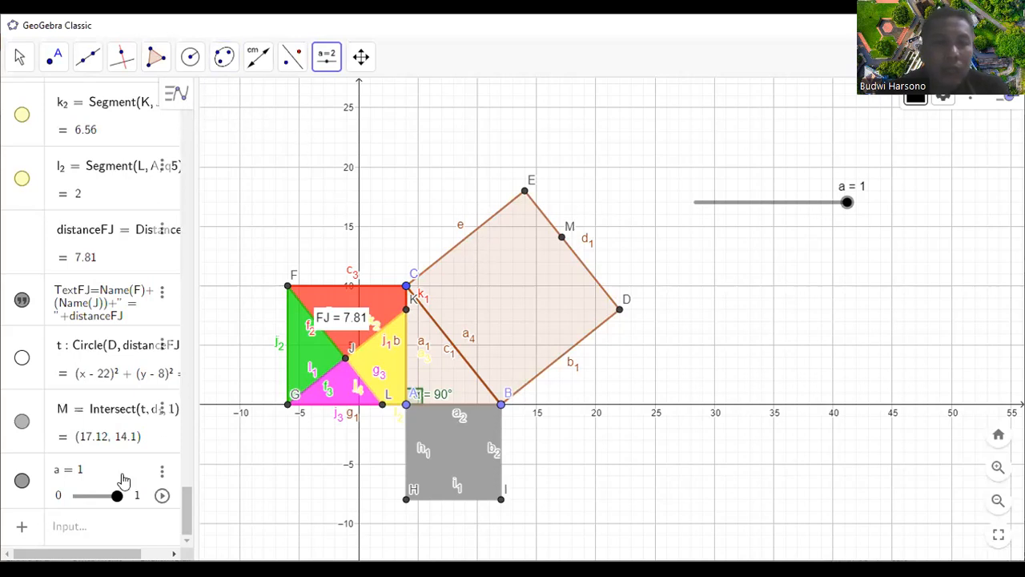
Define the vector u = a*Vector(J, E) in the algebra input
click(101, 534)
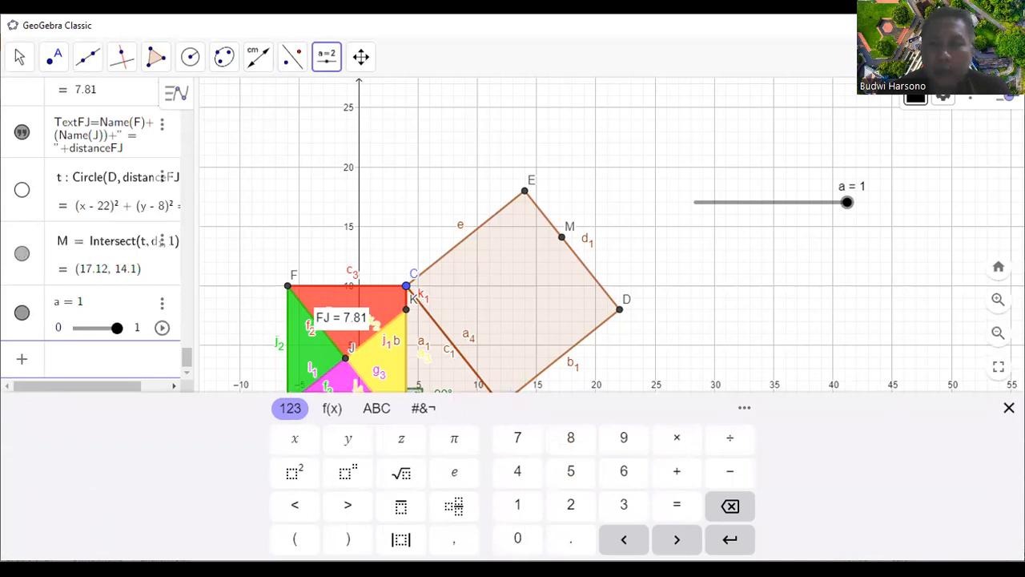
click(1009, 407)
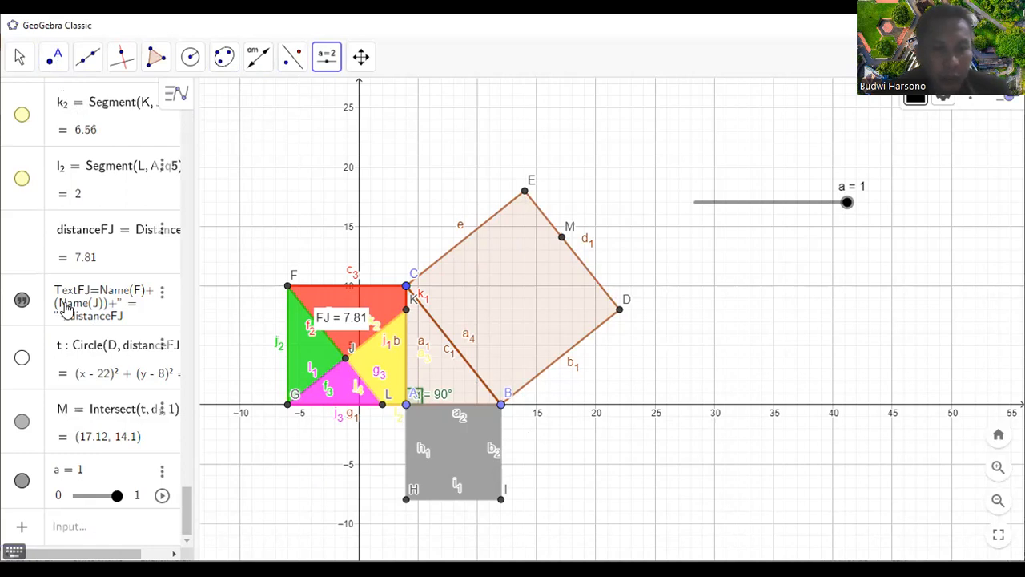
click(67, 530)
text(u = a)
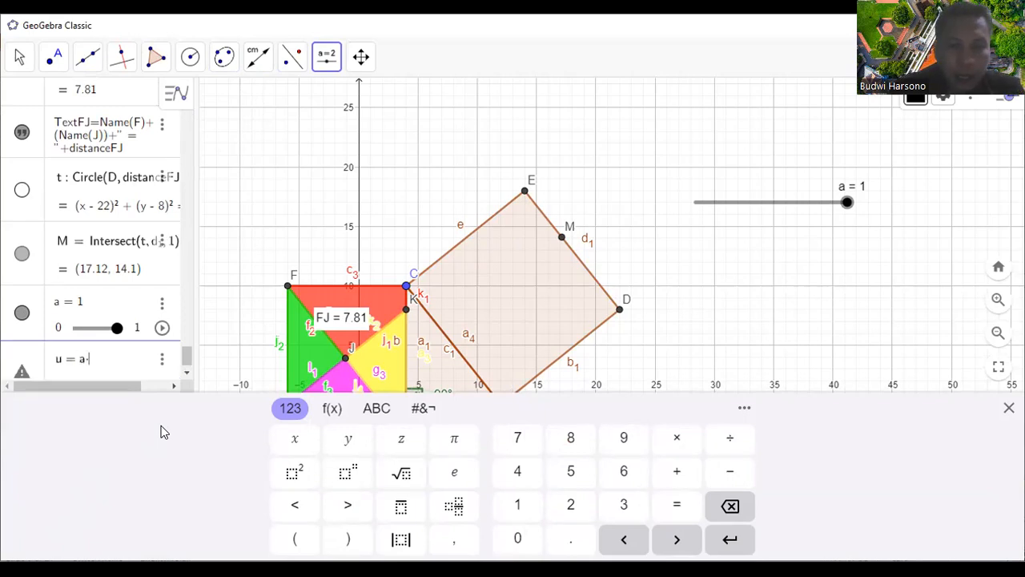
text(*V)
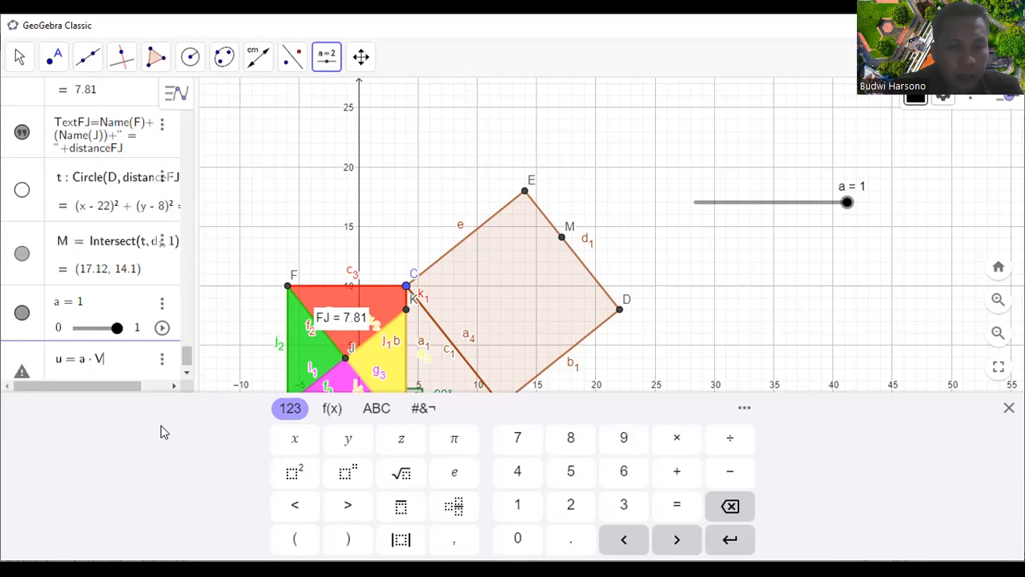
text(ect)
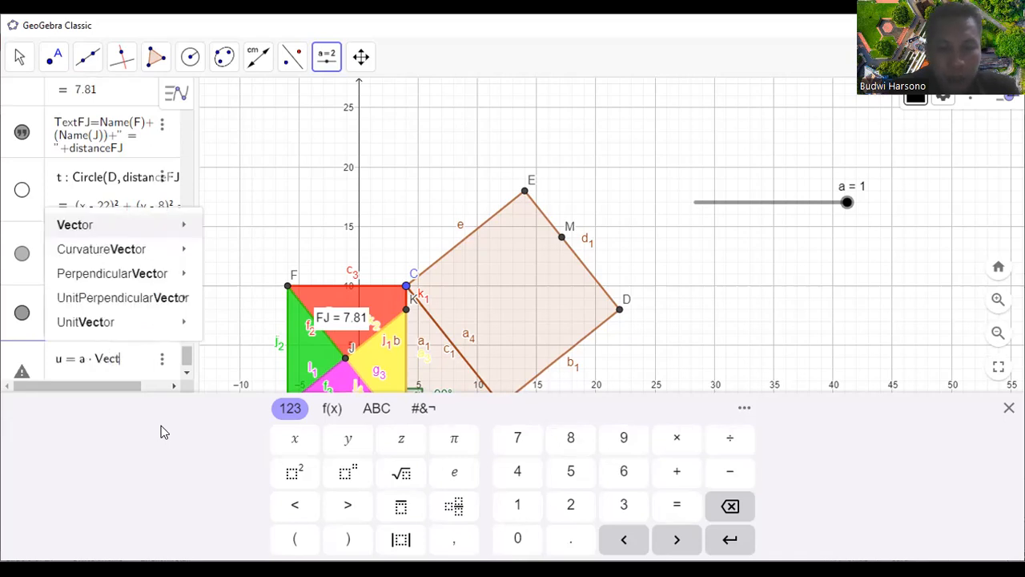
text(or)
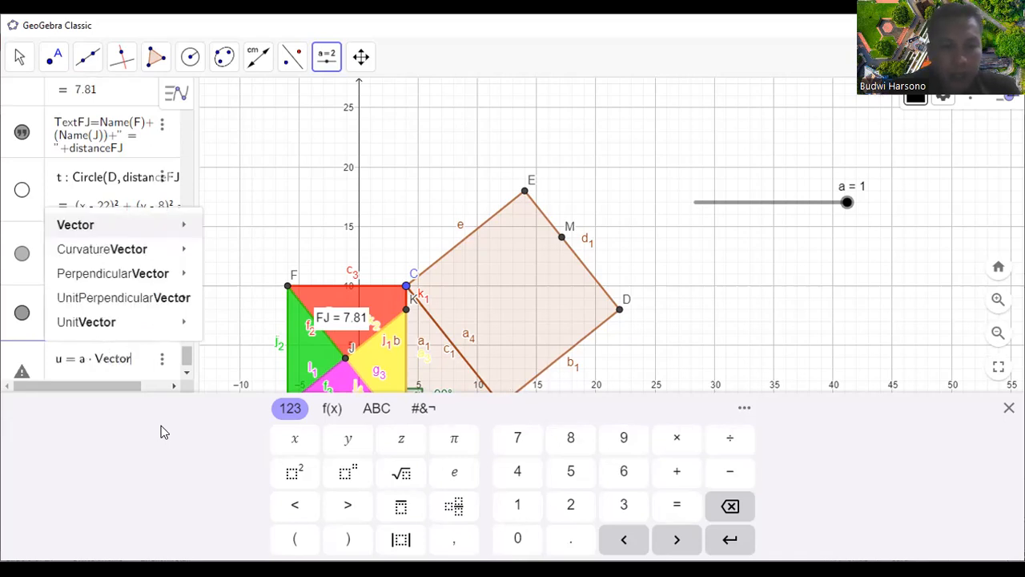
text(()
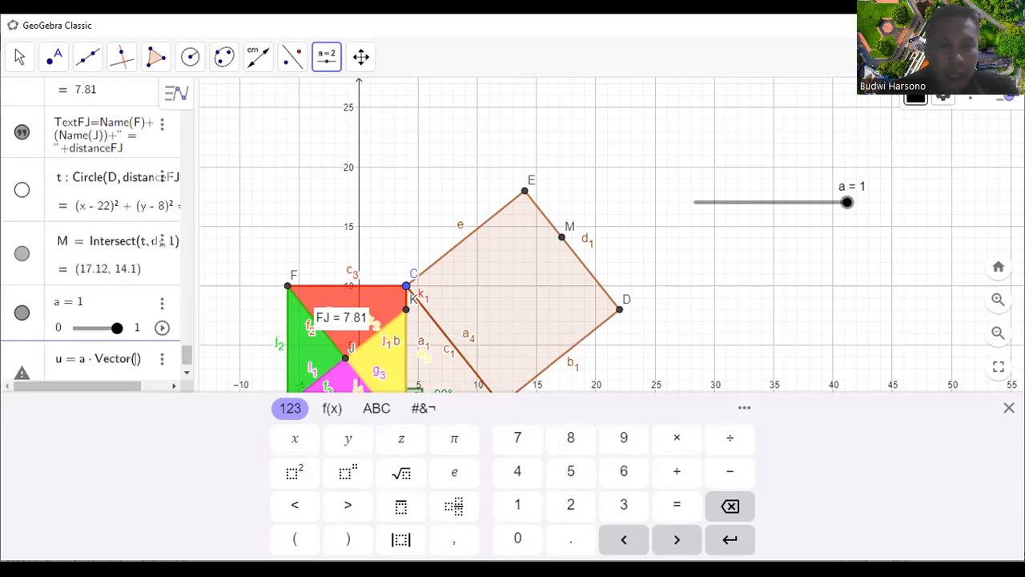
key(Return)
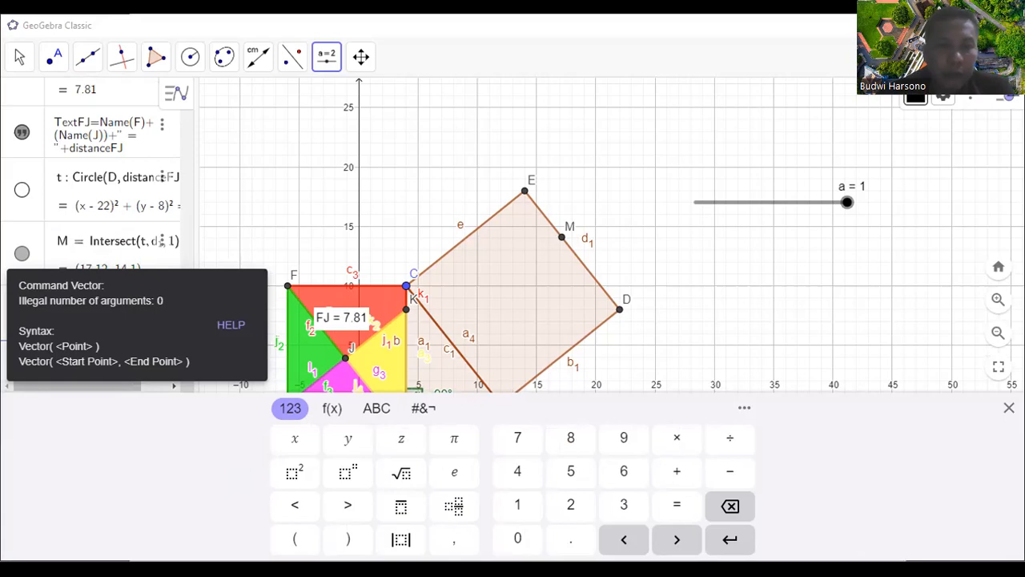
text(j)
key(BackSpace)
text(J, E)
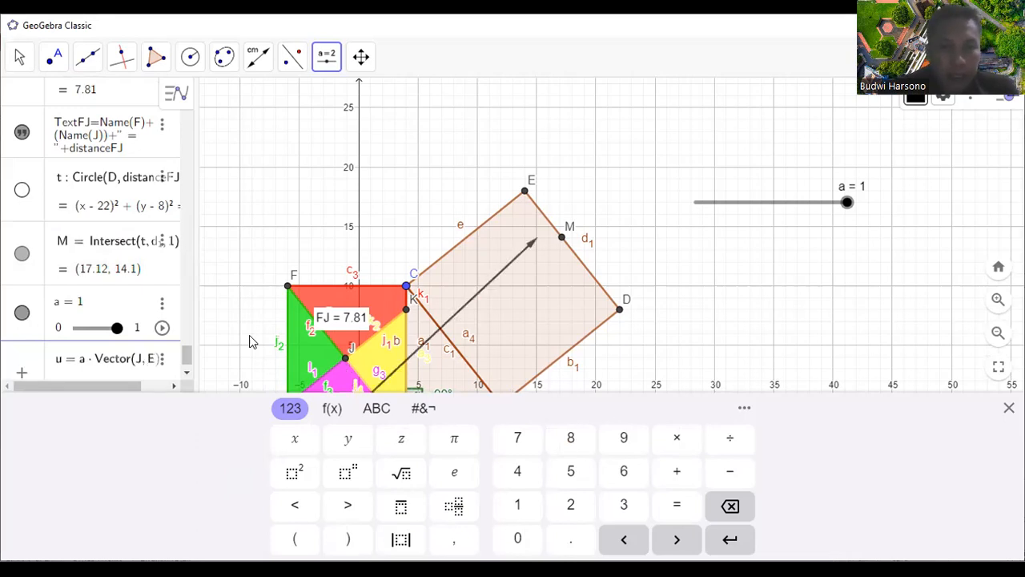
Reopen the definition of vector u in the algebra list to check its expression
click(162, 358)
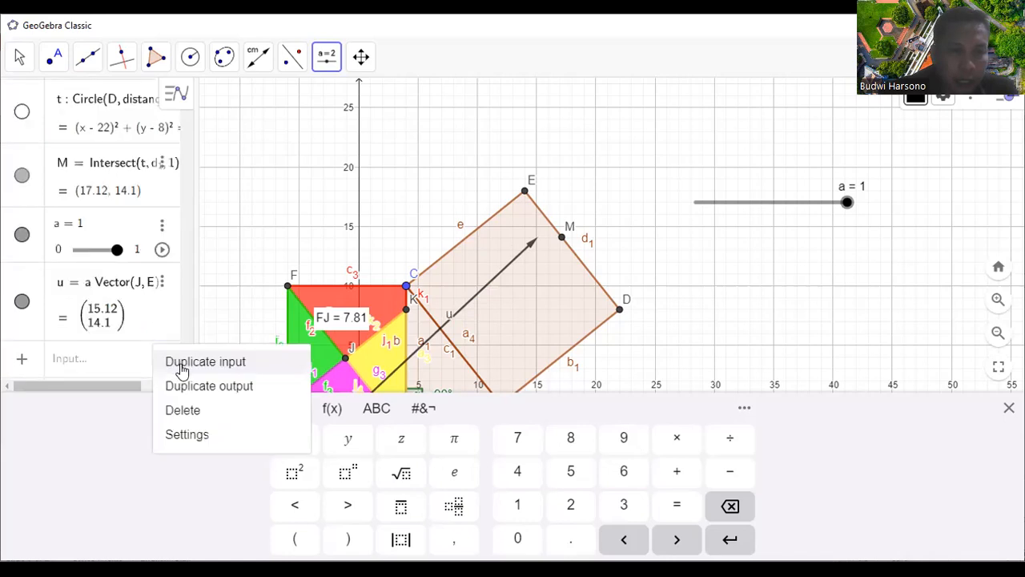
click(160, 285)
click(160, 285)
click(134, 301)
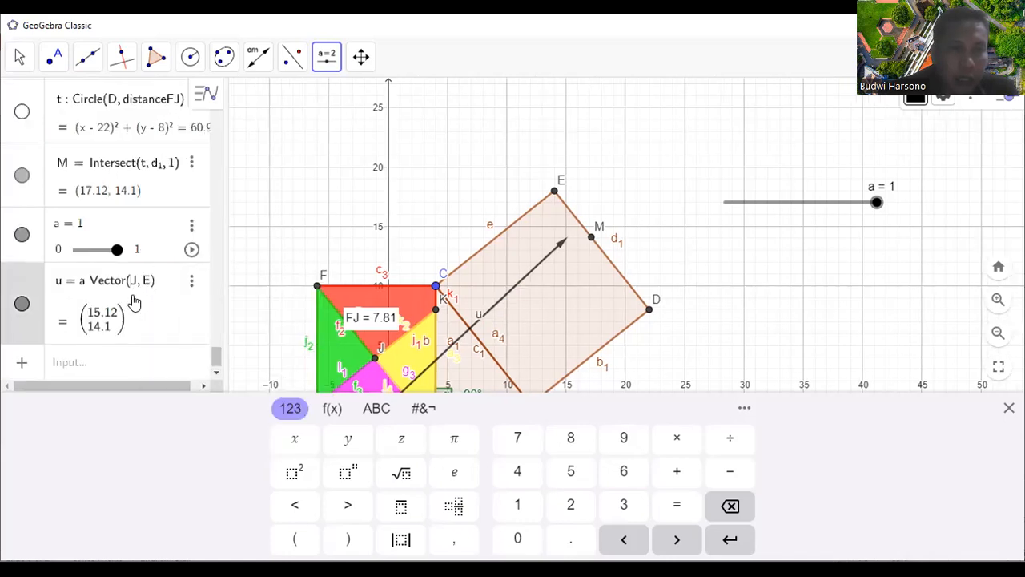
click(153, 284)
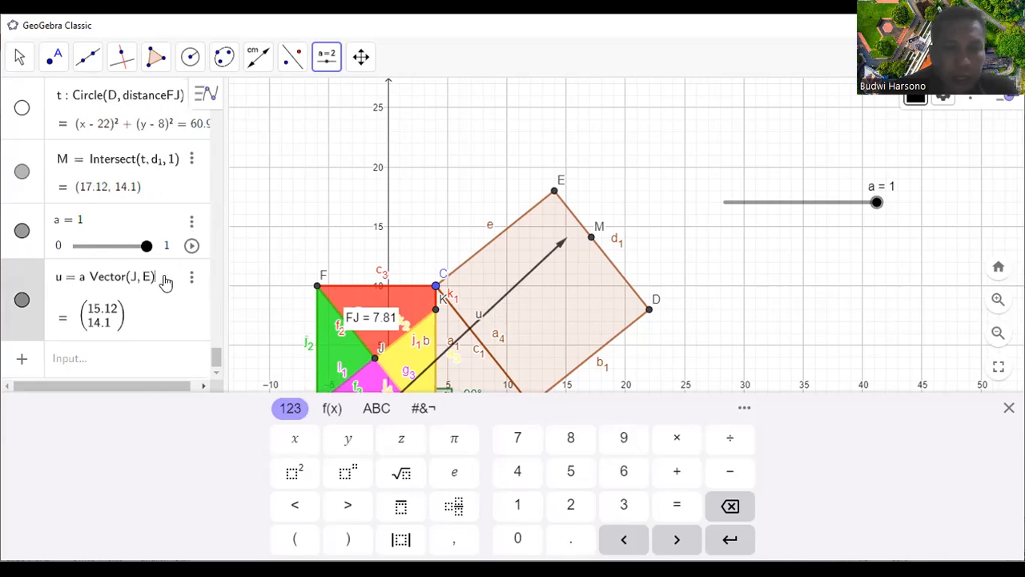
key(Return)
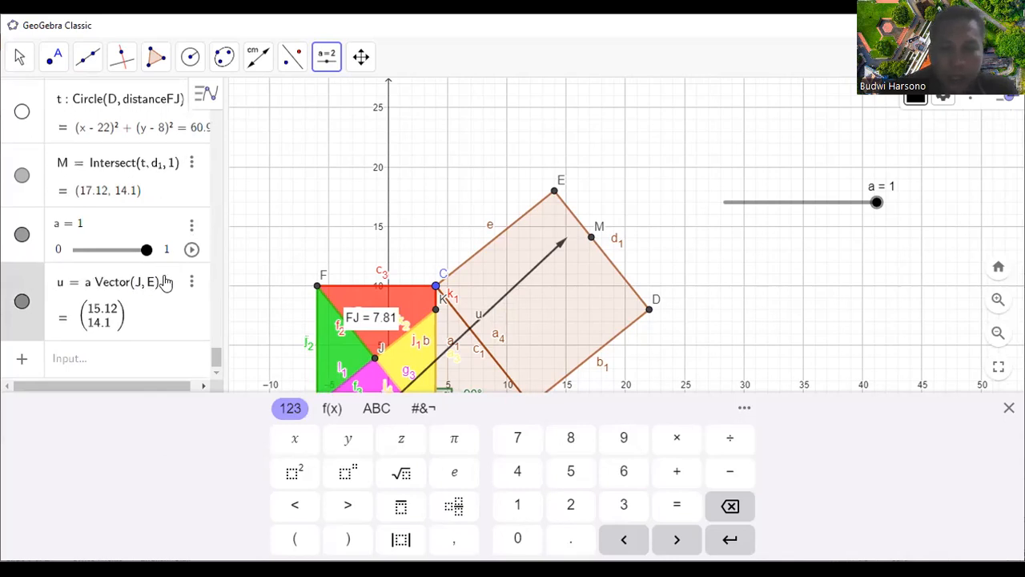
Define the slider-scaled vector v = a*Vector(J, D) in the algebra input
click(69, 365)
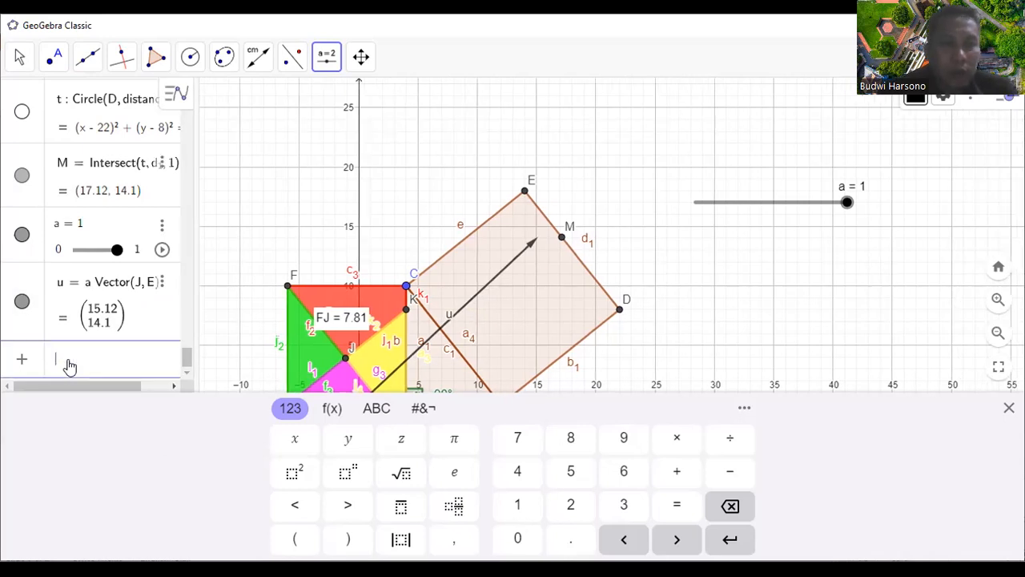
text(V)
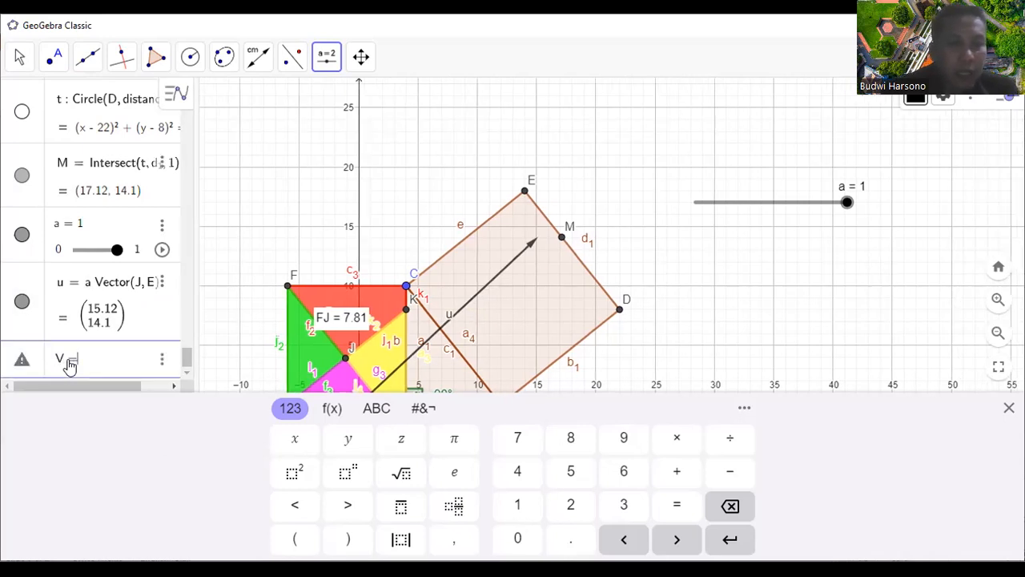
key(BackSpace)
text(v=a)
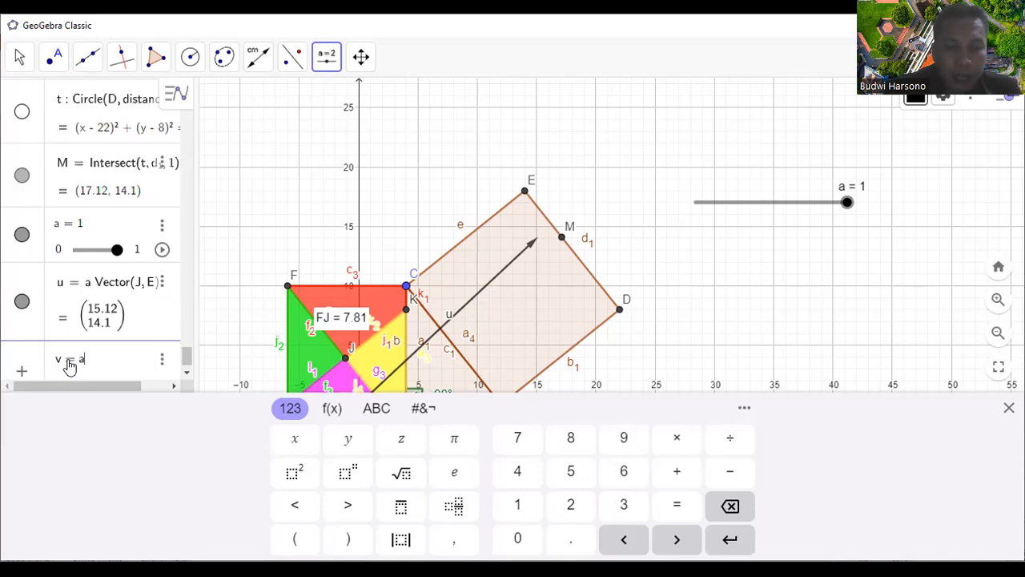
text(*V)
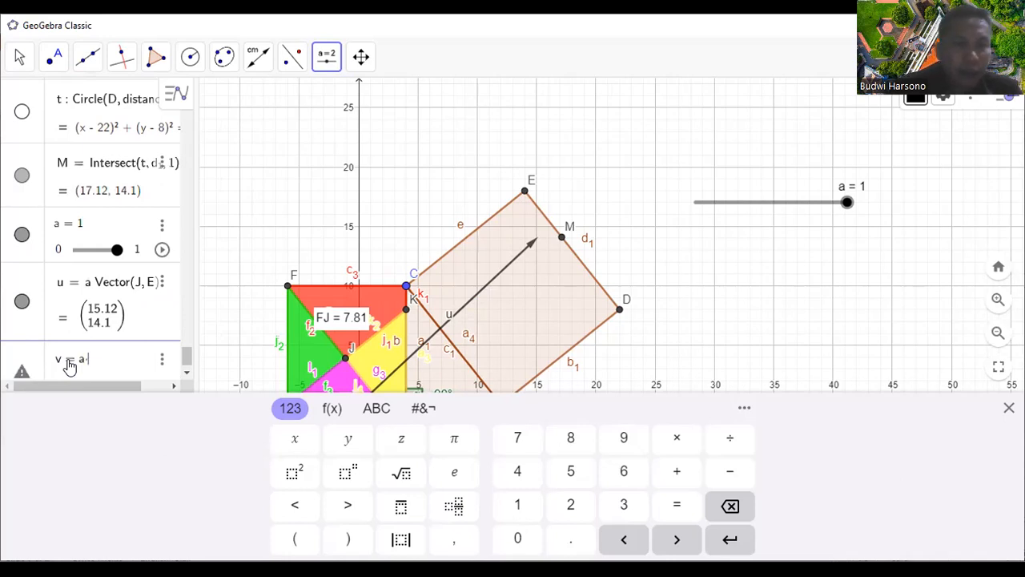
text(e)
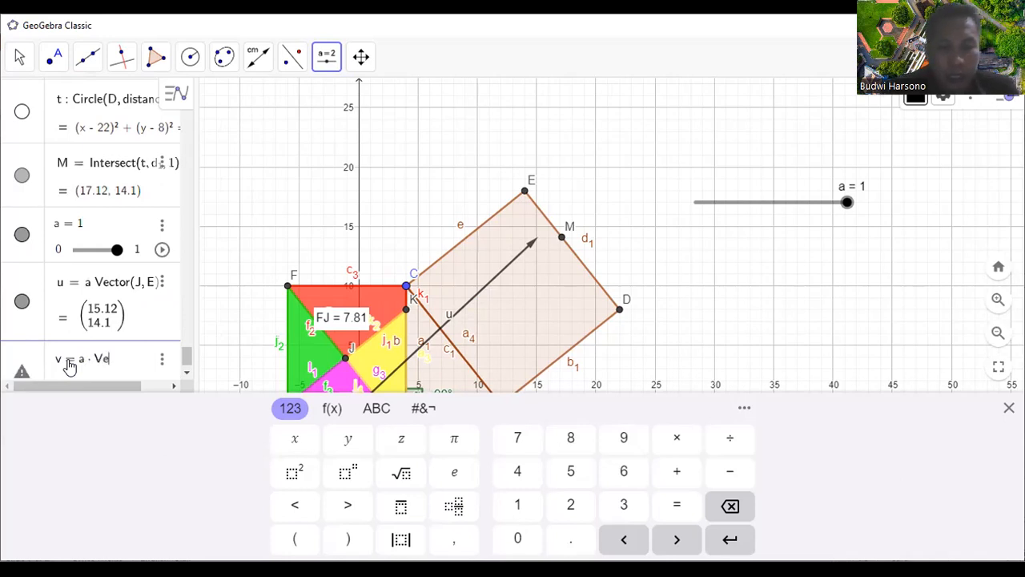
text(ctor)
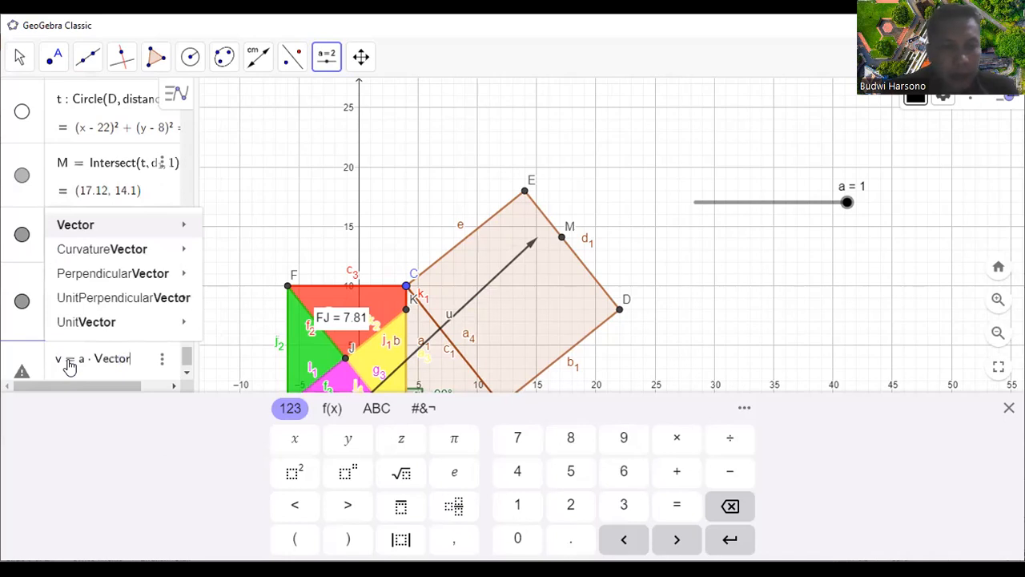
text(()
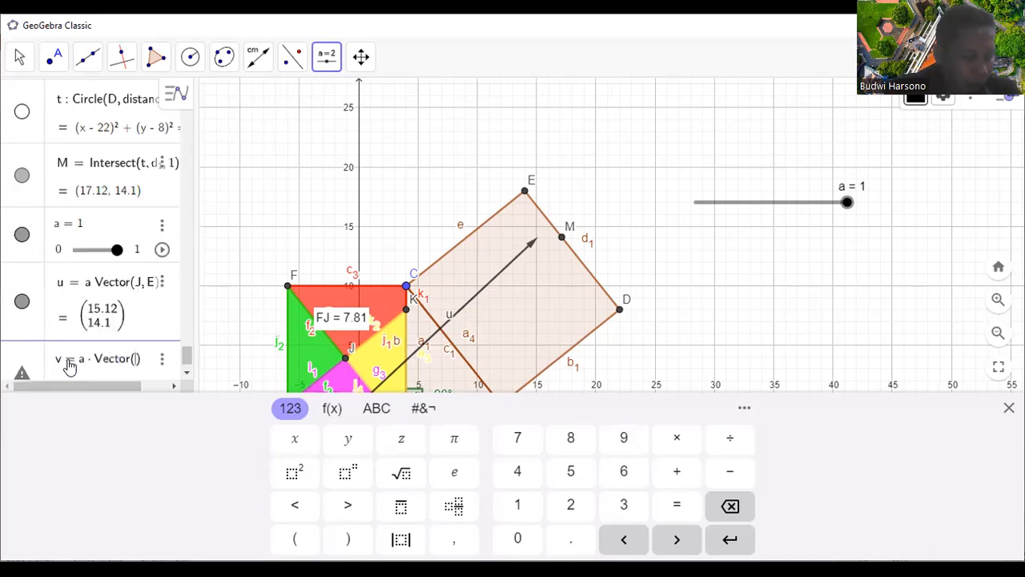
text(J, D))
key(Return)
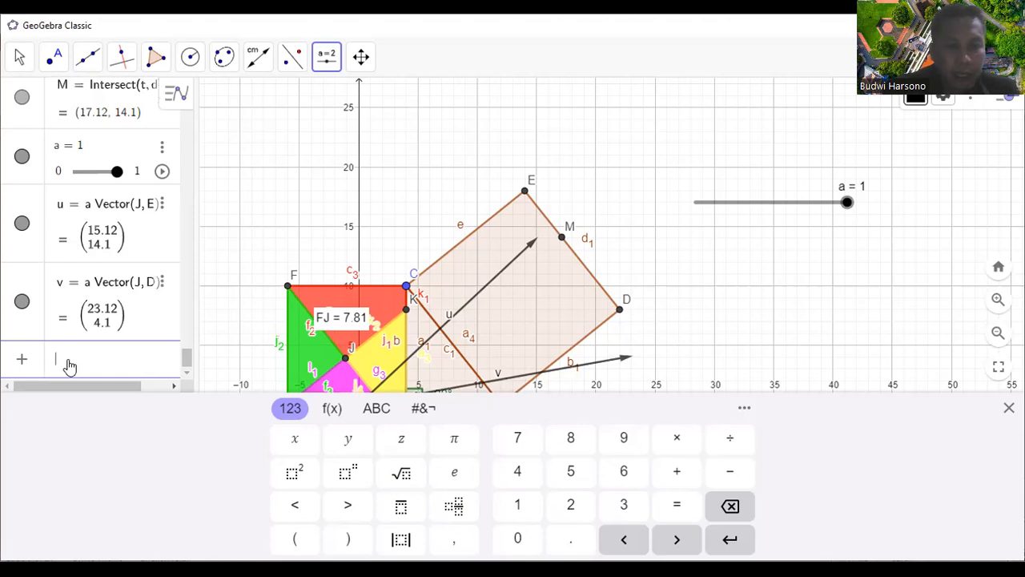
Define the slider-scaled vector w = a*Vector(J, B) in the algebra input
text(W)
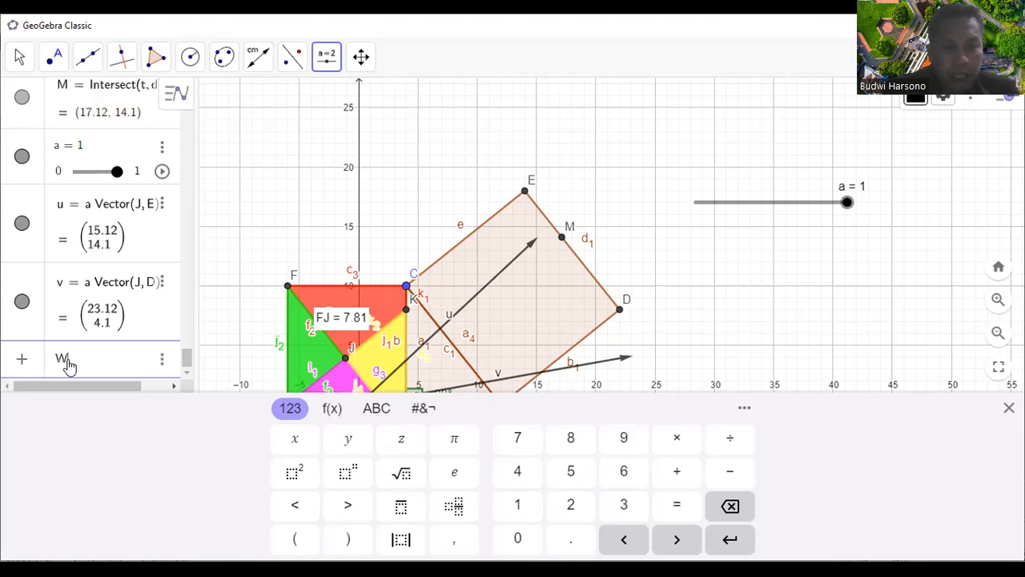
key(BackSpace)
text(w=a)
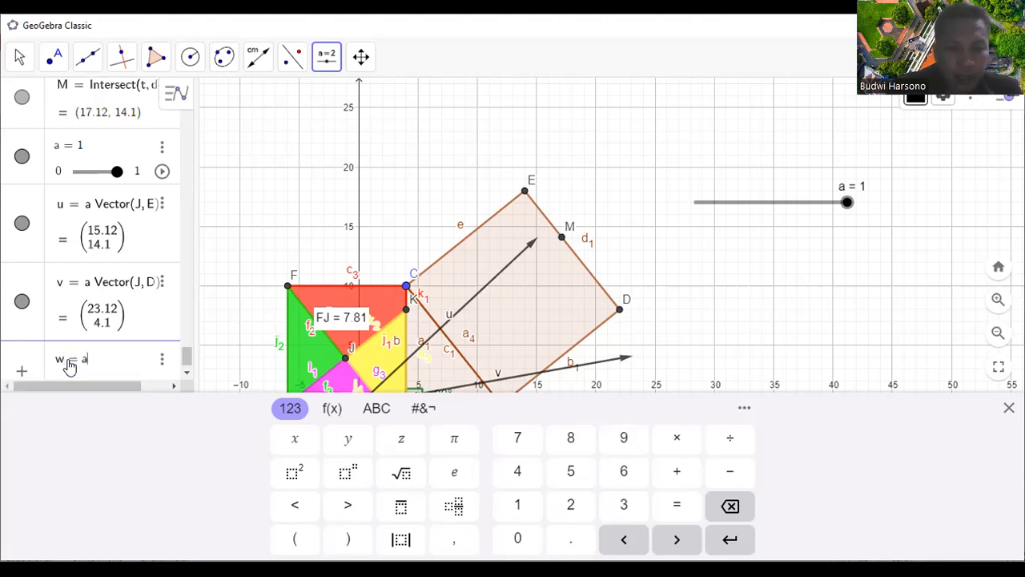
text(*)
text(Vec)
text(tor)
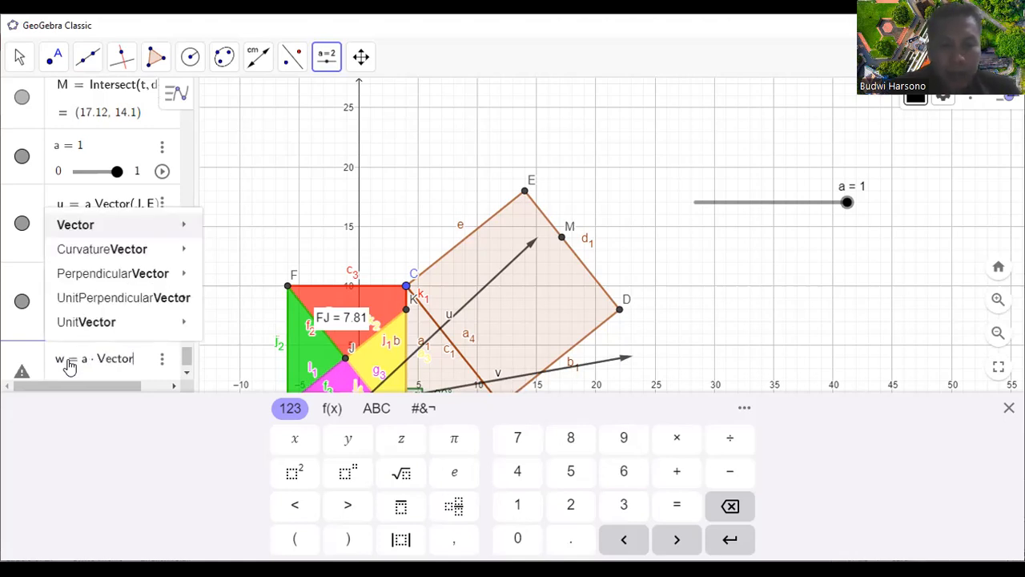
text(()
text(J, )
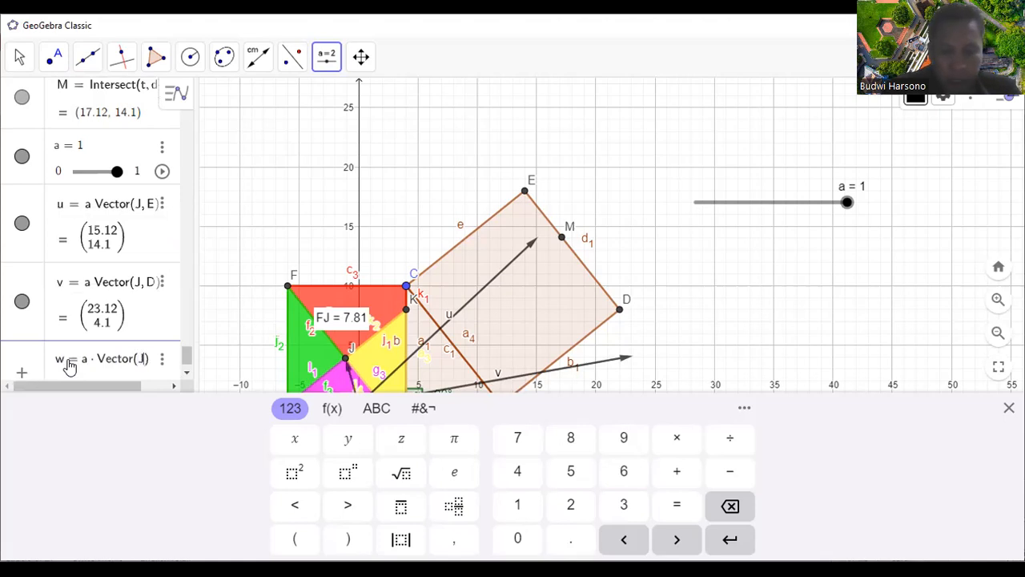
text(B))
key(Return)
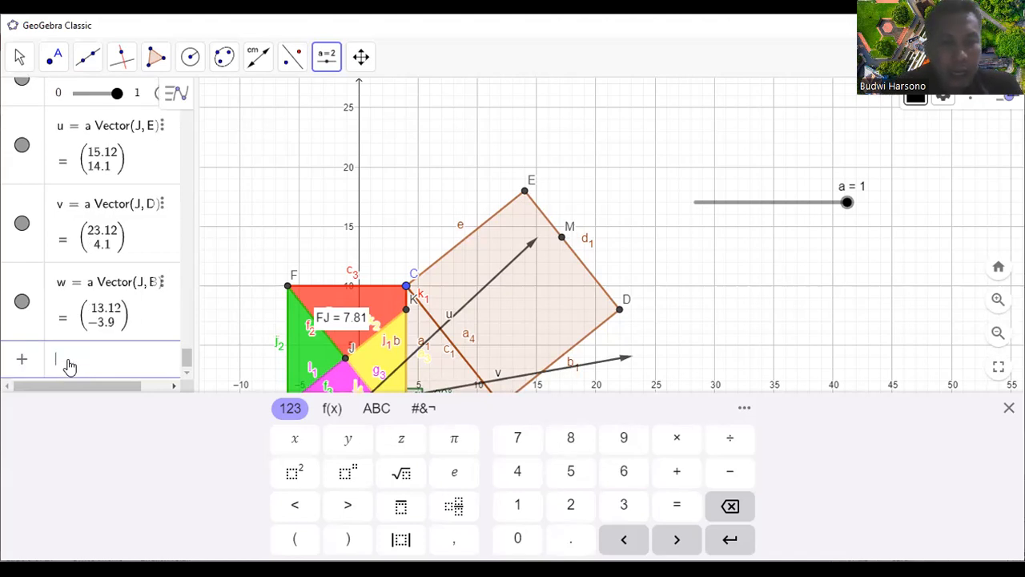
Define the slider-scaled vector rr = a*Vector(J, C) in the algebra input
text(rr)
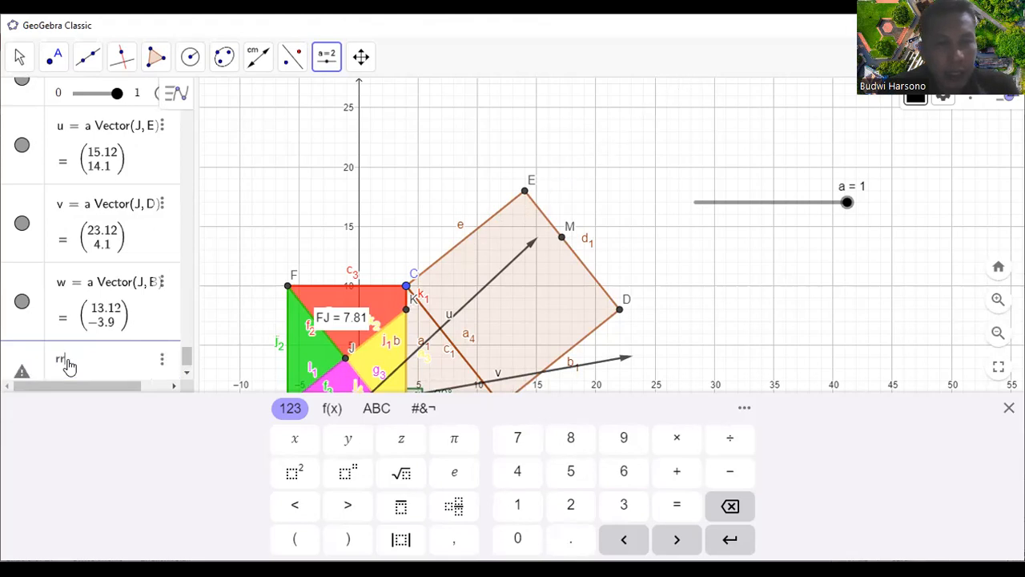
text(=a)
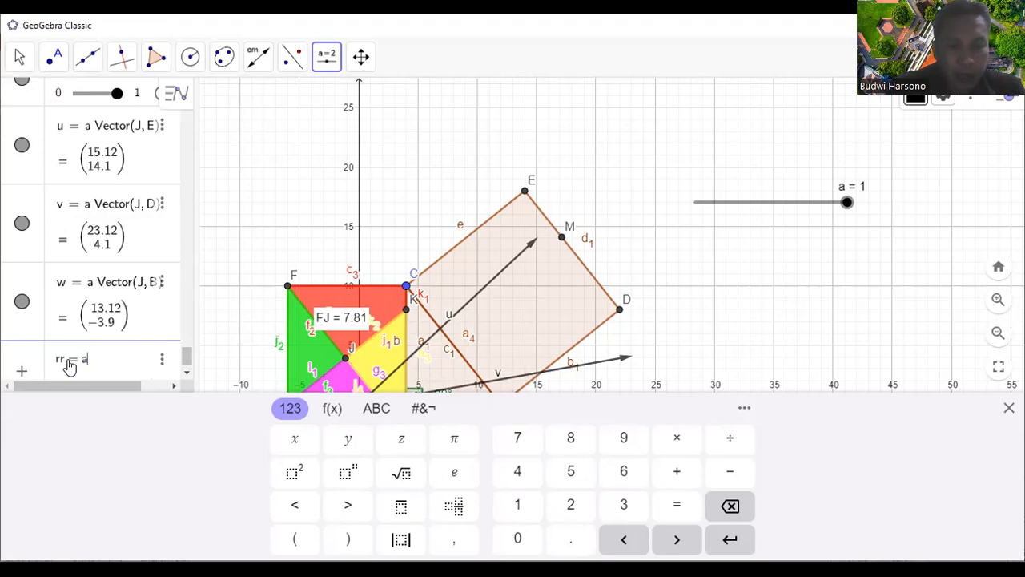
text(*)
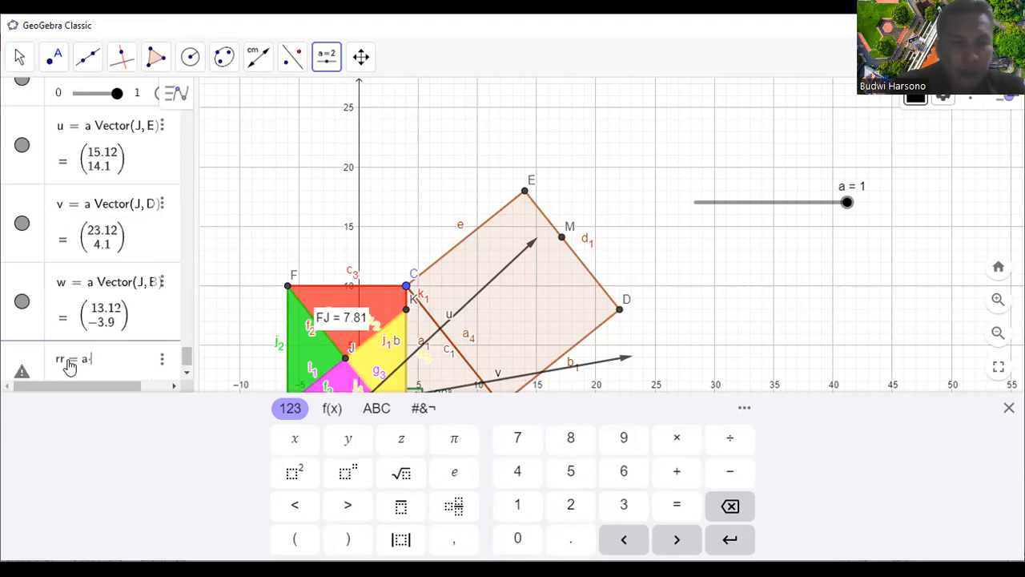
text(Ve)
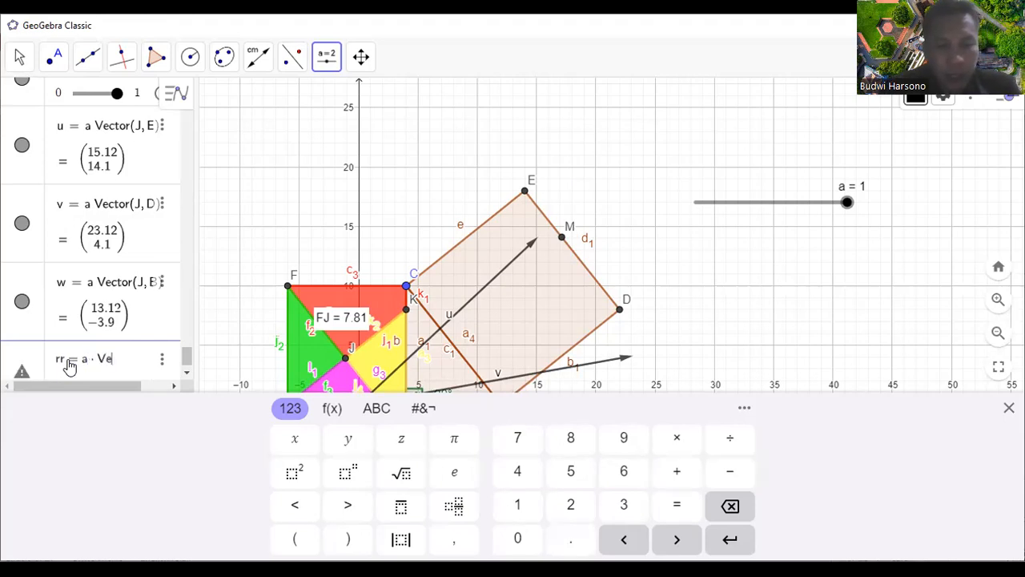
text(ctor)
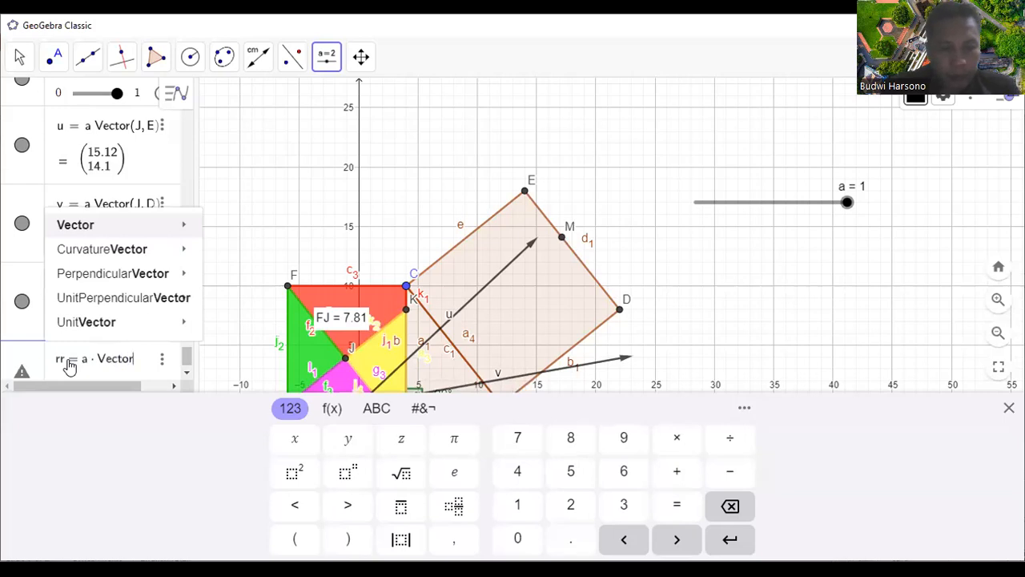
text(()
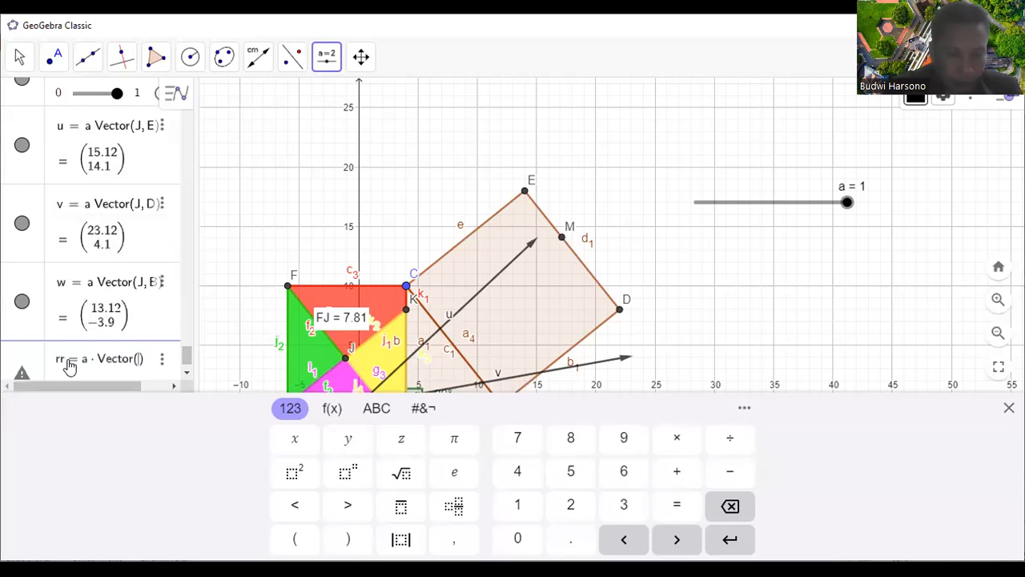
text(J)
text(,C)
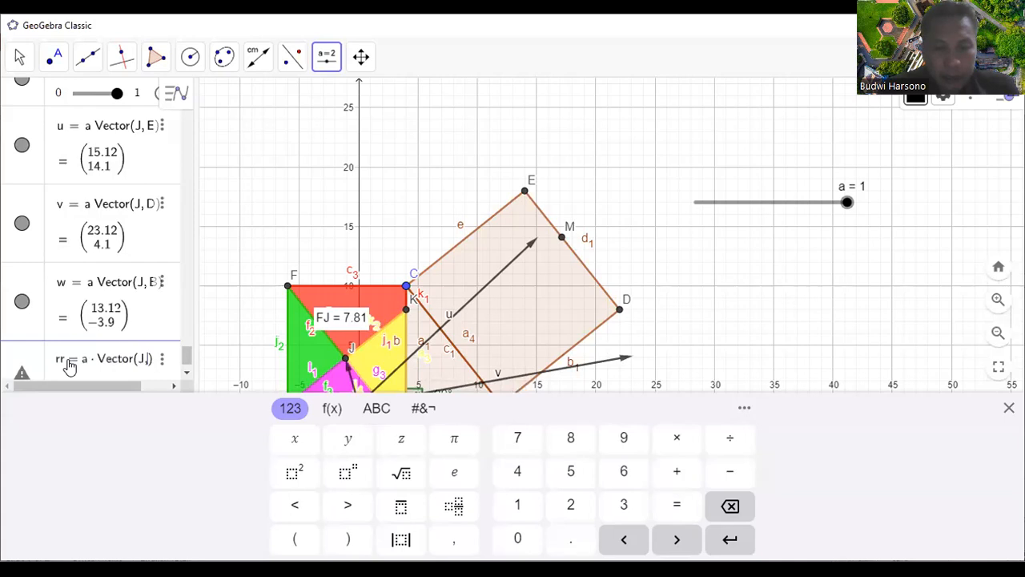
text())
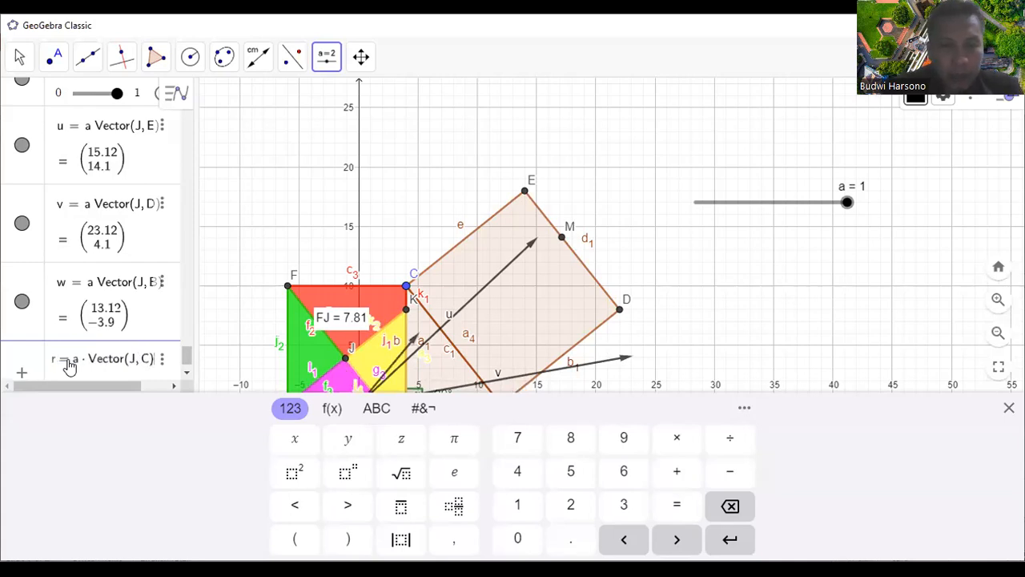
key(Return)
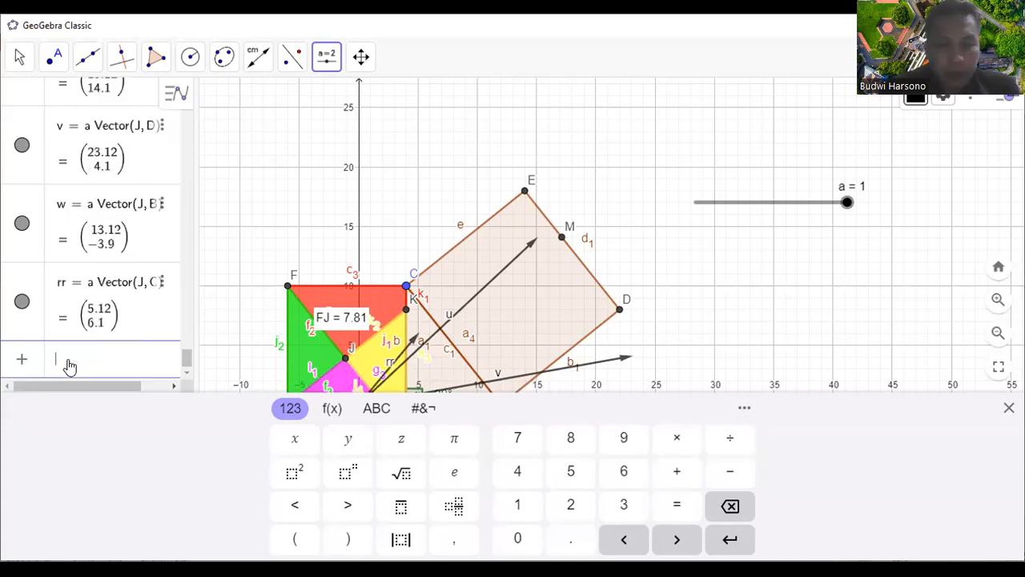
Define the slider-scaled vector tt = a*Vector(B, M) in the algebra input
text(T)
key(BackSpace)
text(tt)
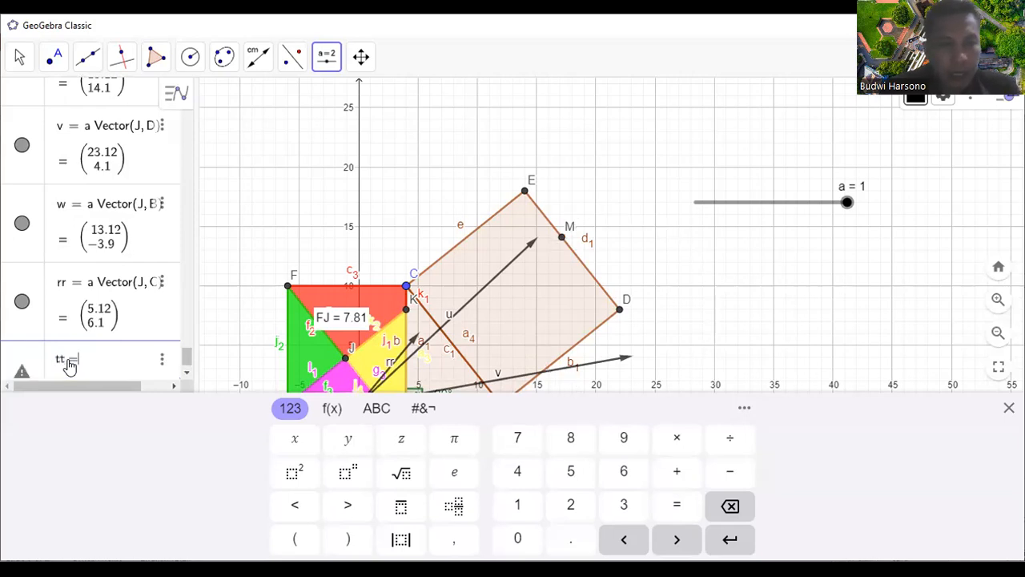
text(=a*)
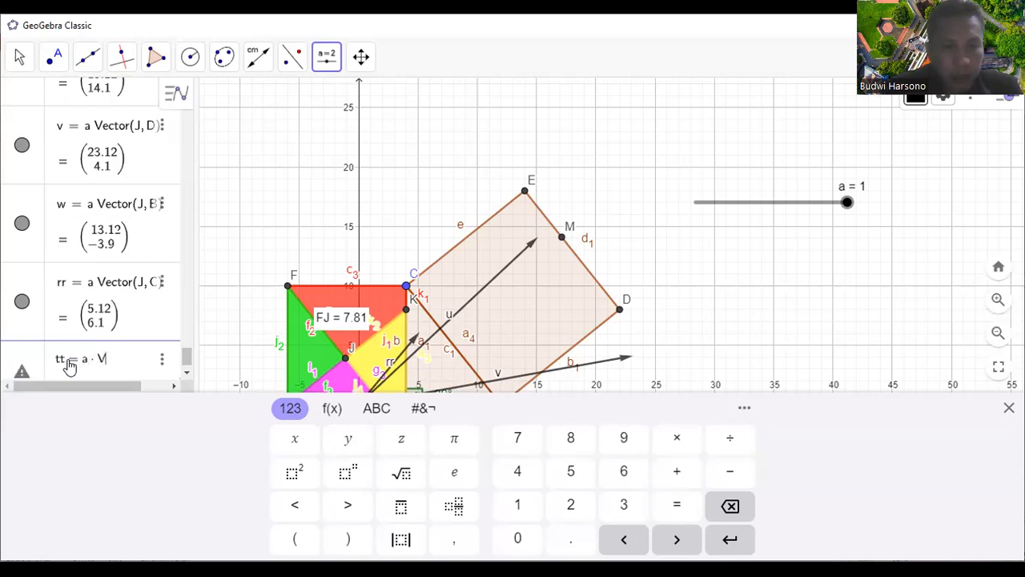
text(Vector)
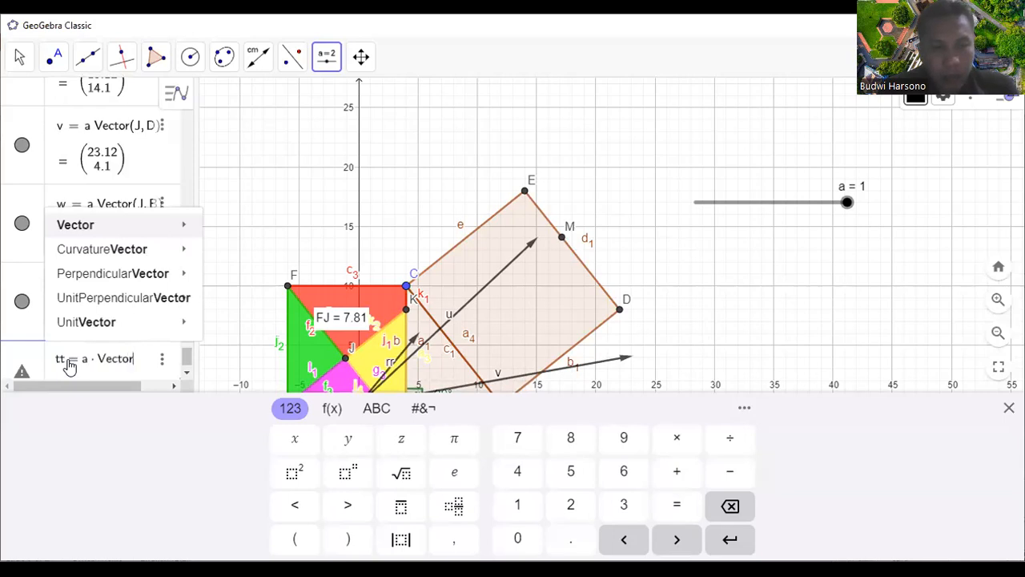
text(()
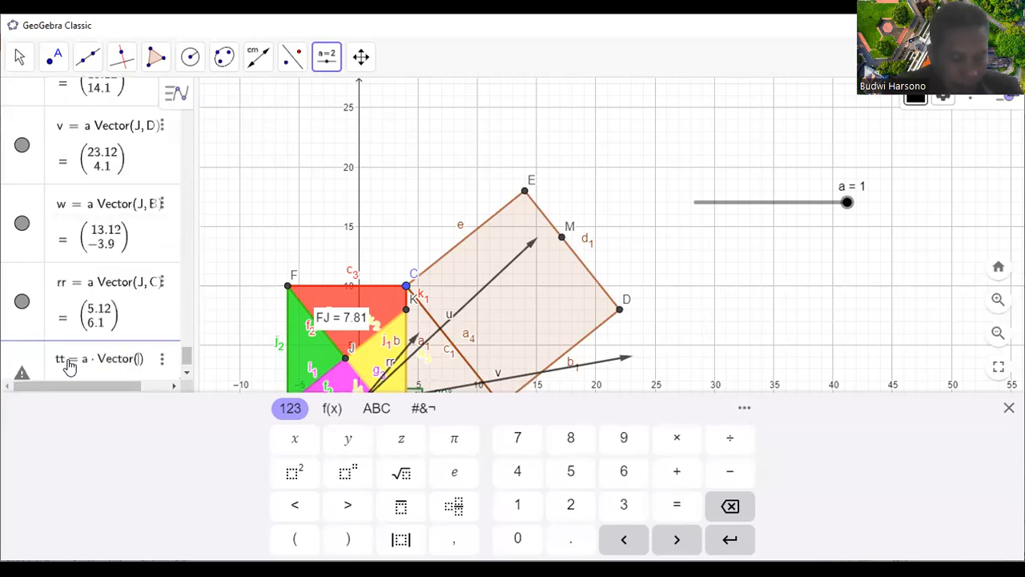
text(B)
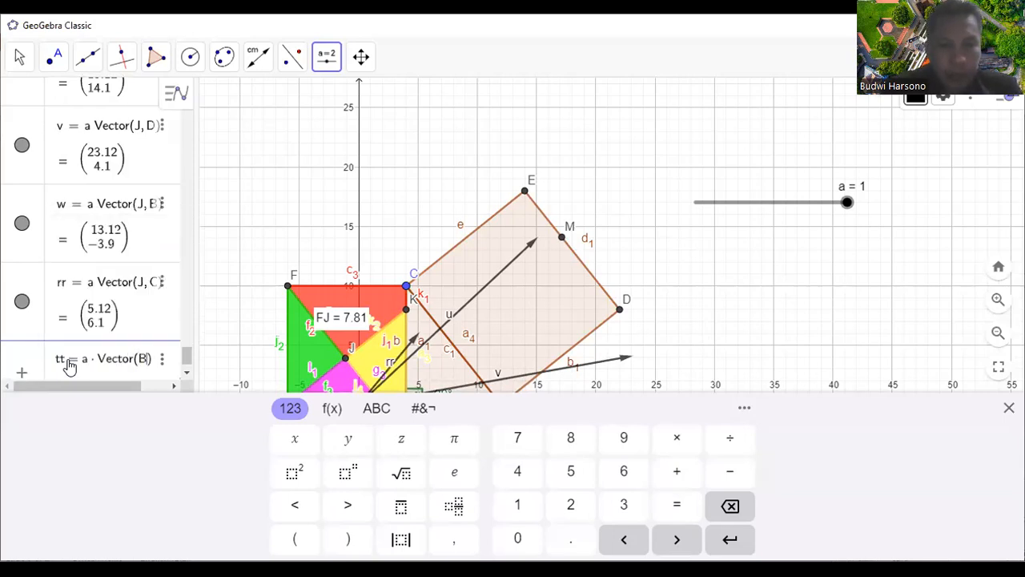
text(,M)
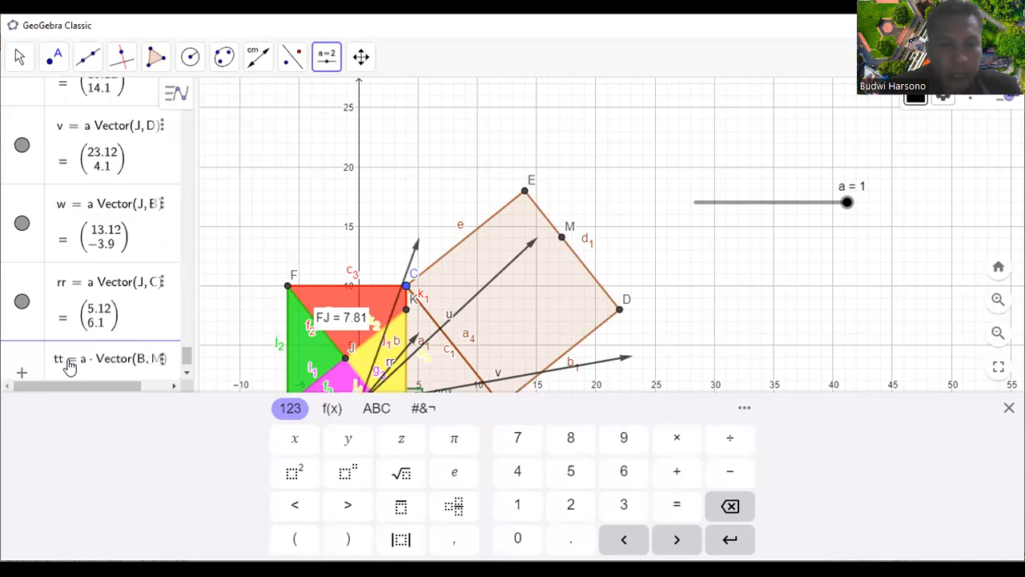
key(Right)
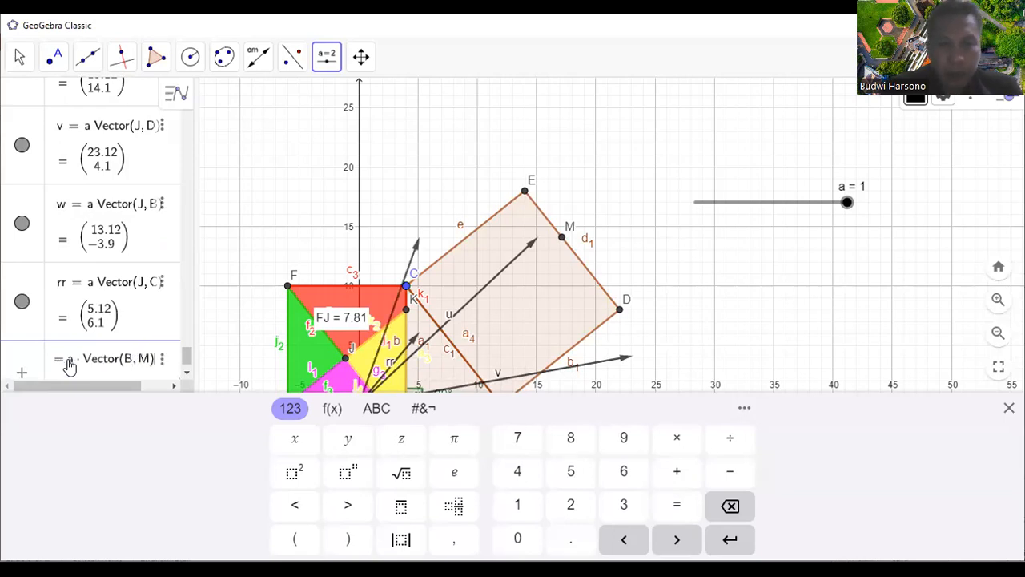
key(Return)
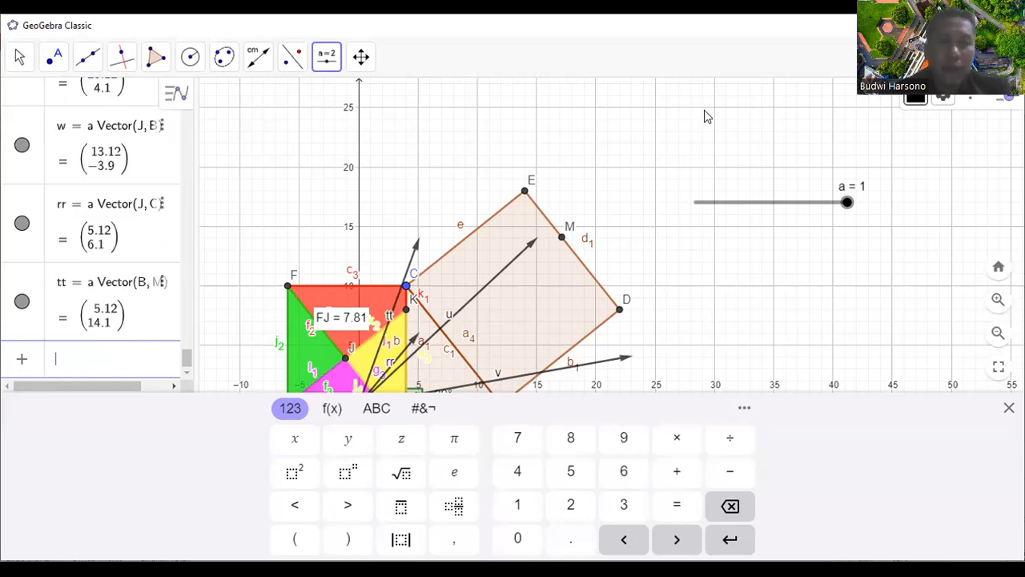
scroll(587, 194, down, 5)
scroll(523, 359, up, 5)
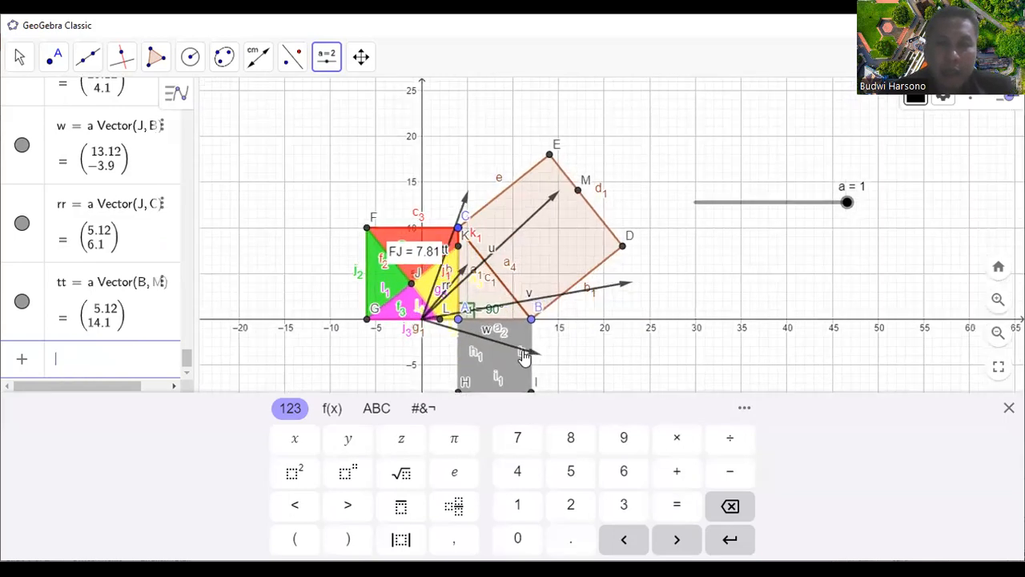
Hide the on-screen keyboard and translate the gray square ABIH by vector tt
scroll(390, 266, down, 3)
scroll(416, 226, up, 2)
scroll(416, 225, down, 1)
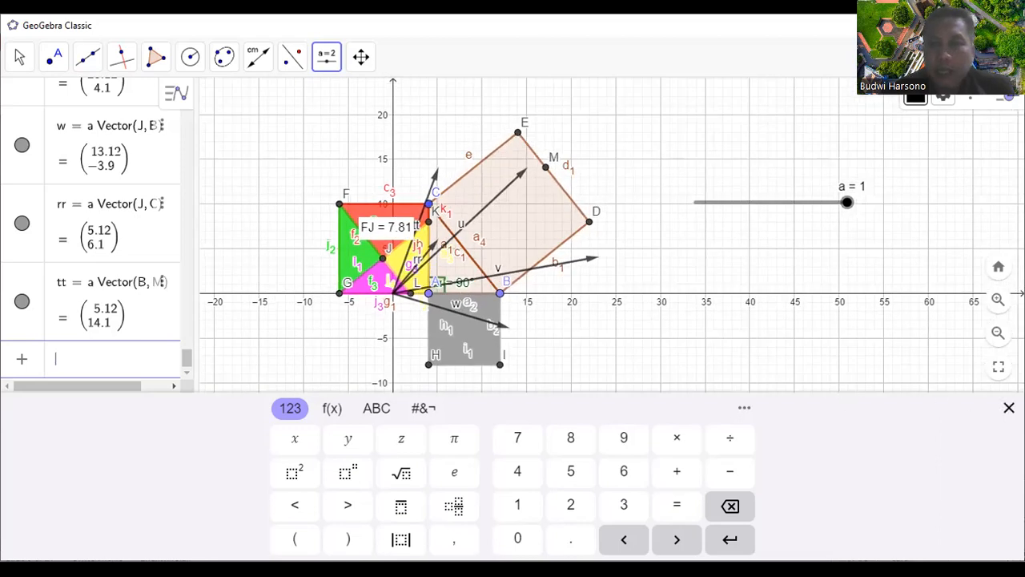
click(1009, 407)
scroll(573, 162, up, 1)
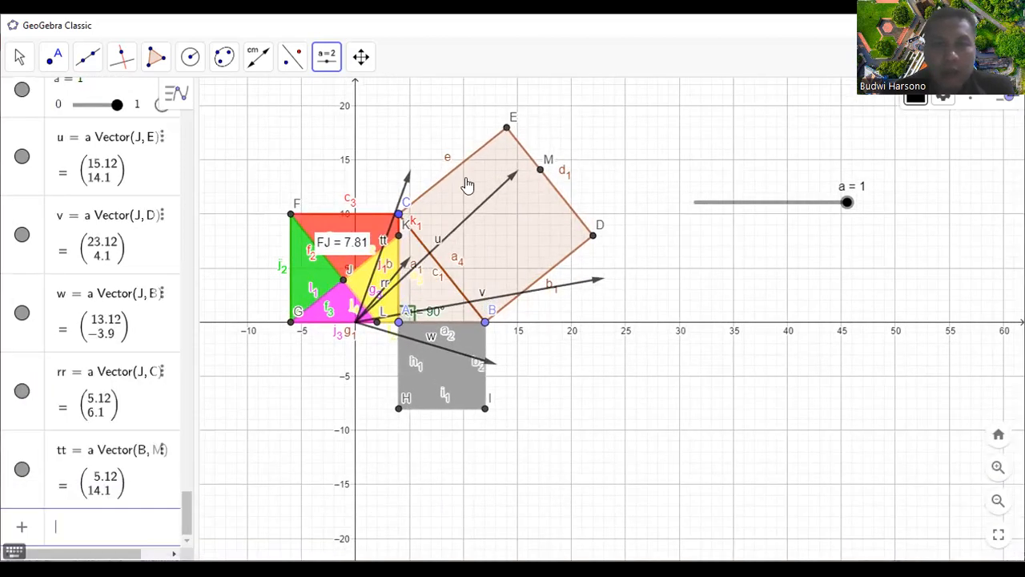
scroll(432, 173, up, 3)
scroll(430, 173, up, 2)
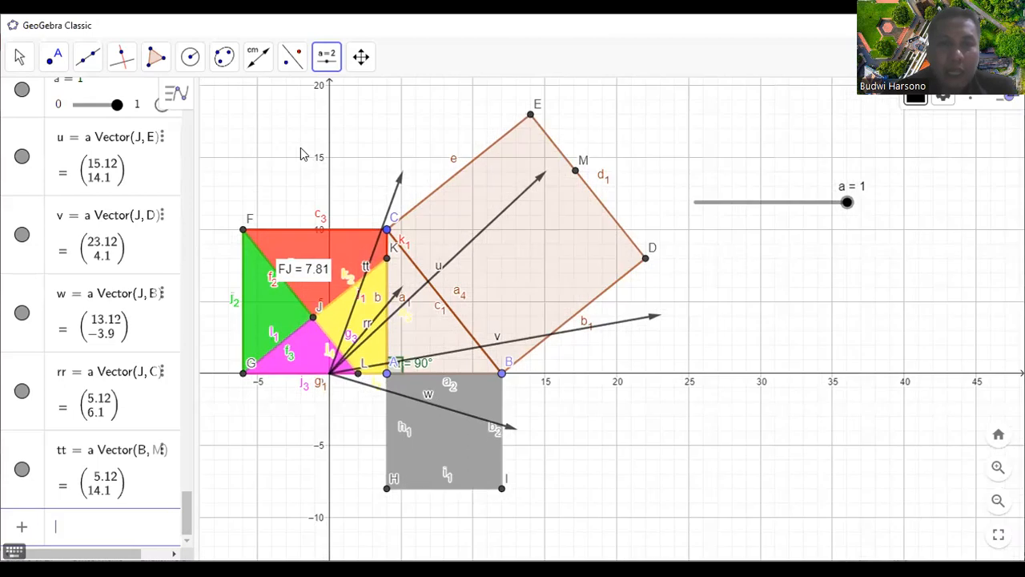
scroll(302, 154, up, 1)
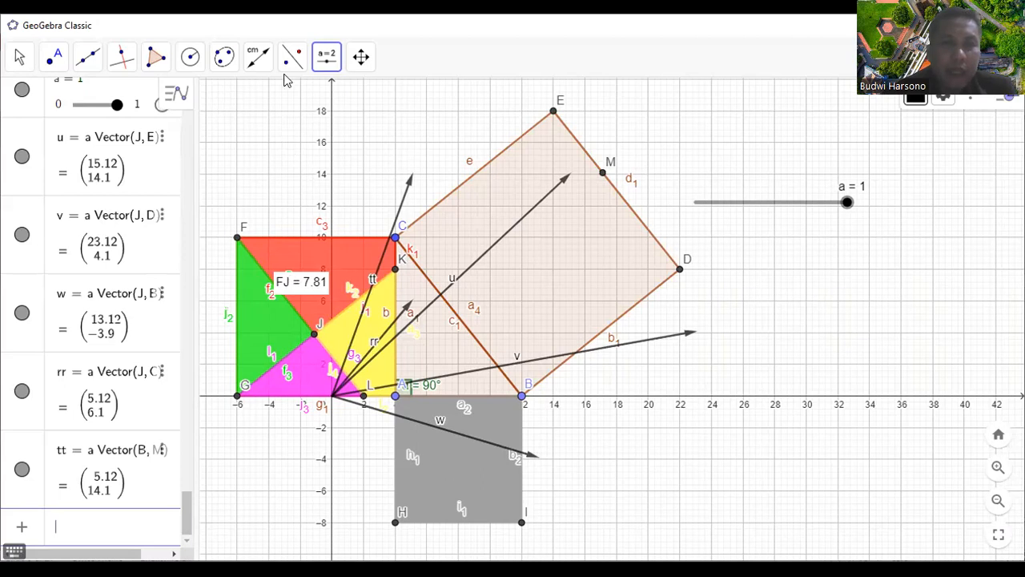
scroll(458, 191, down, 1)
scroll(344, 160, up, 1)
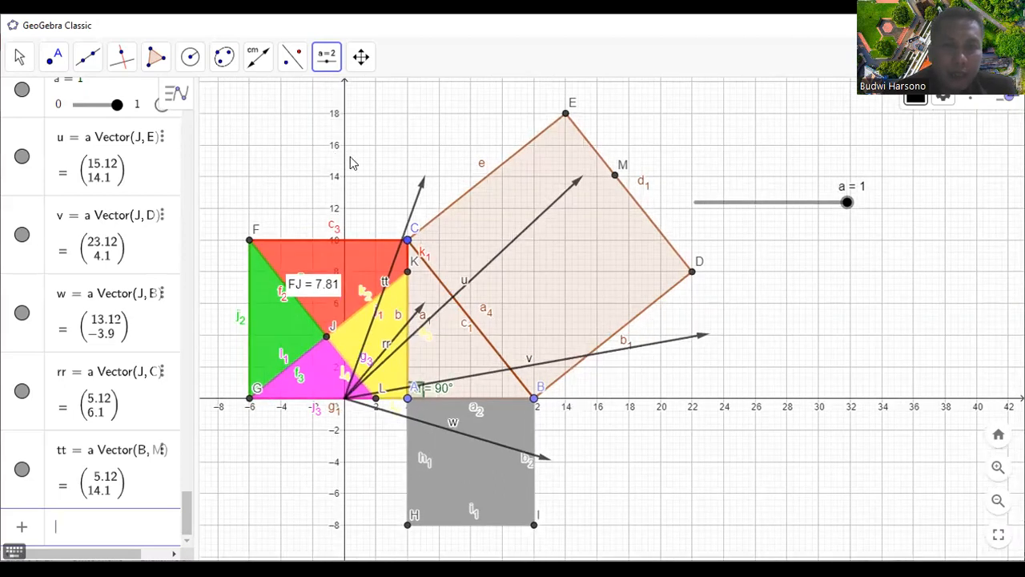
click(288, 71)
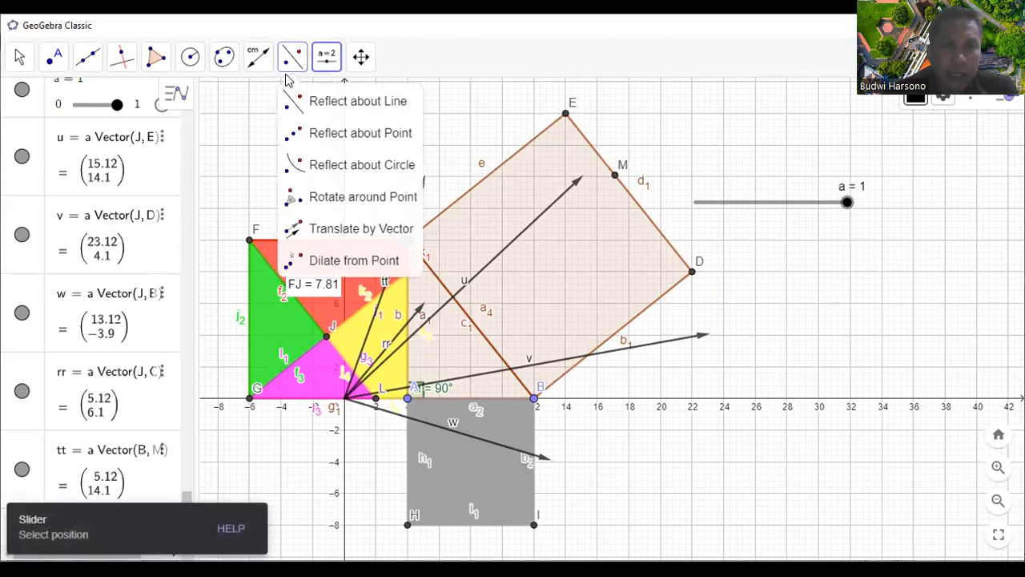
click(344, 238)
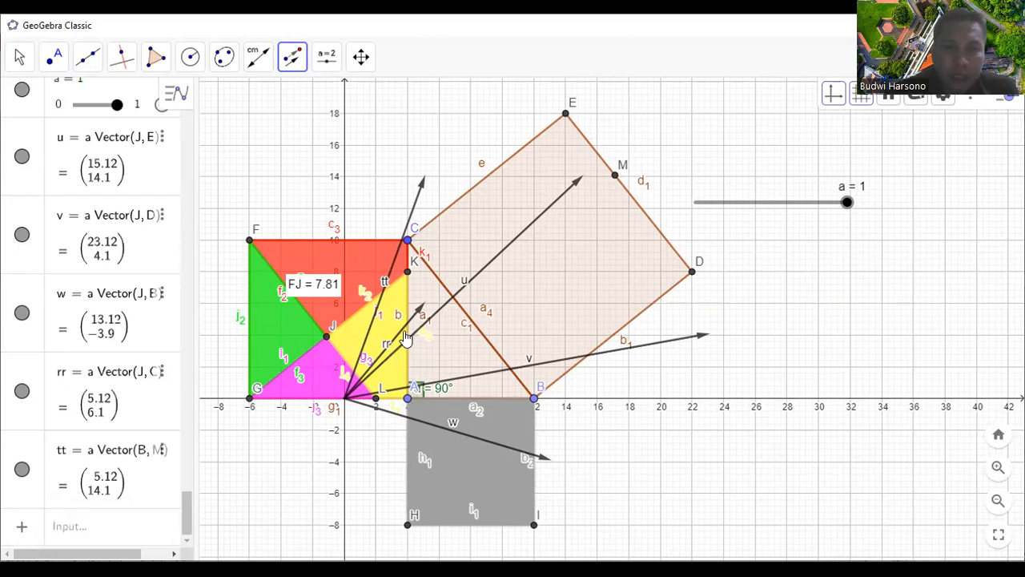
click(395, 261)
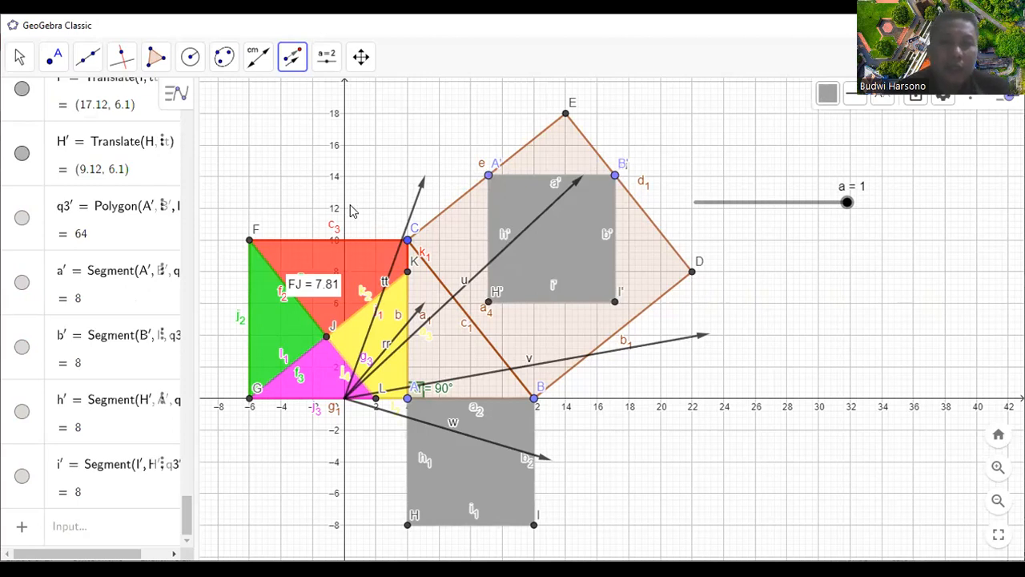
Translate the yellow quadrilateral AKJL by vector rr
click(292, 56)
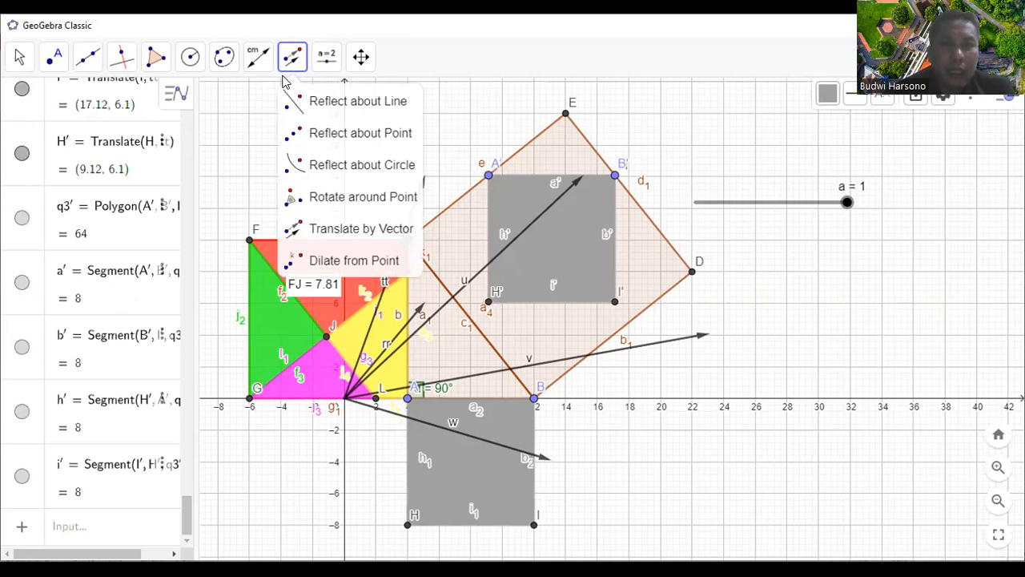
click(355, 232)
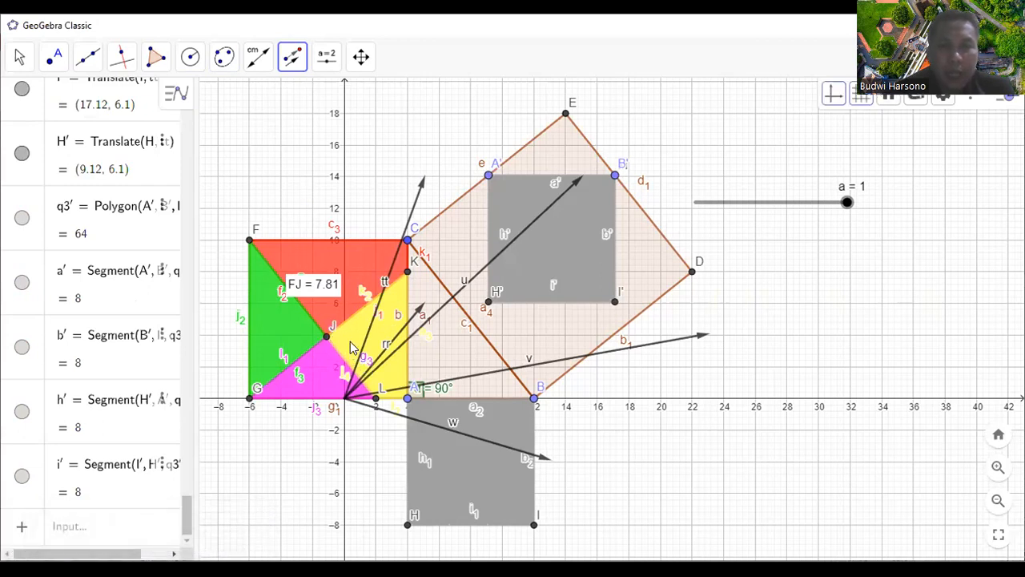
click(398, 340)
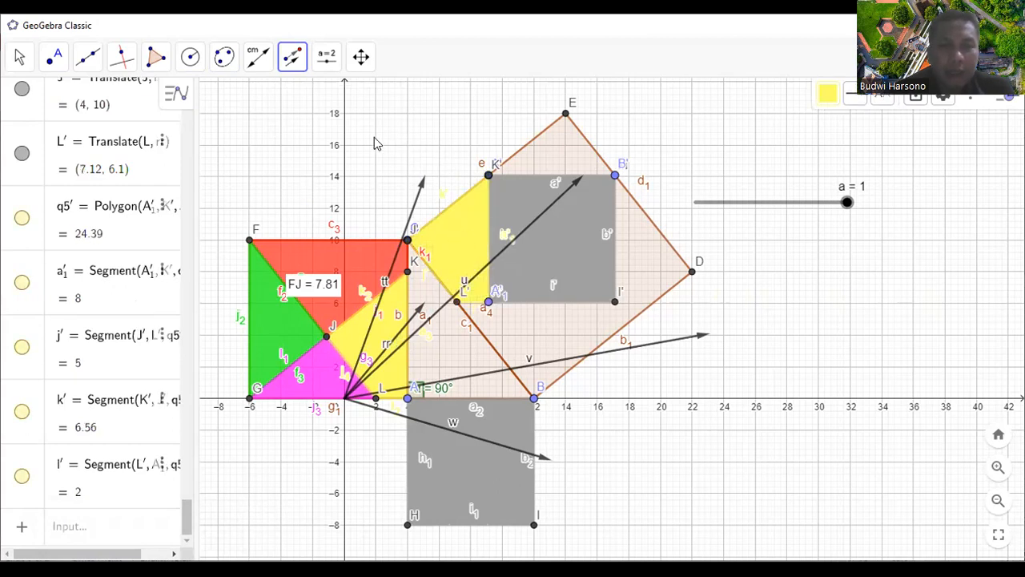
Try translating the magenta triangle GLJ by vector w and undo the attempt, keeping the yellow piece's translation
click(293, 57)
click(336, 229)
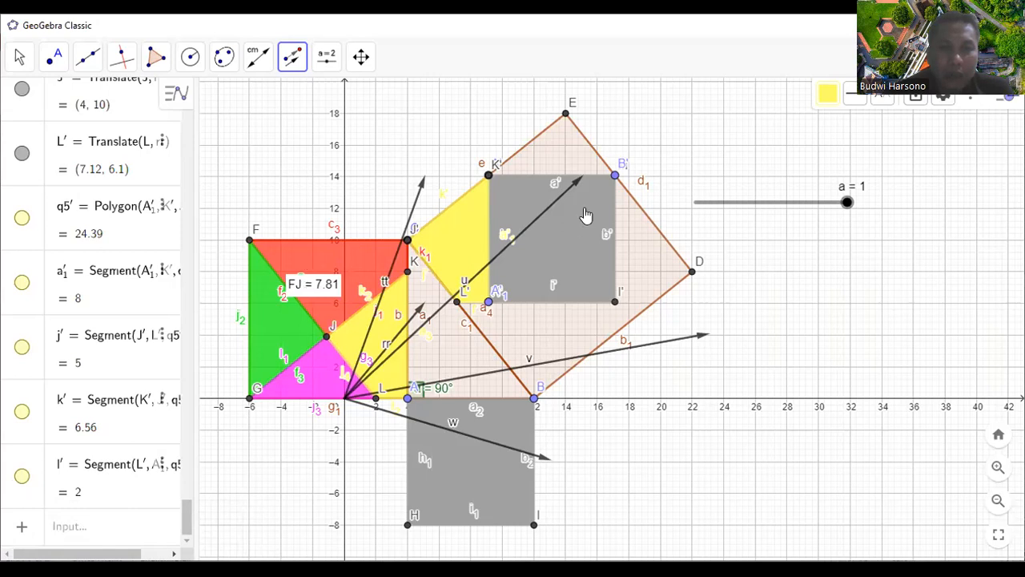
click(323, 366)
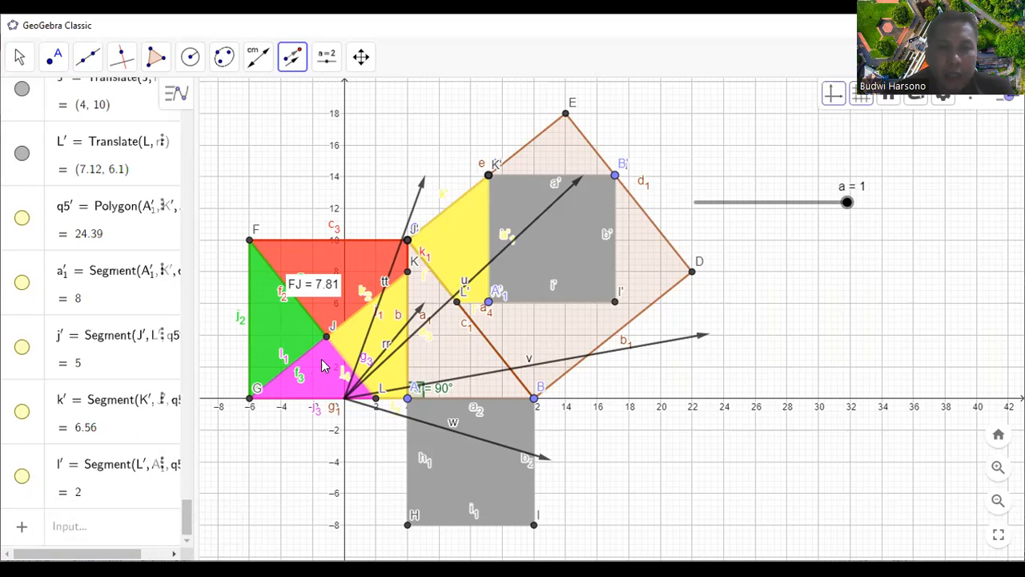
click(467, 439)
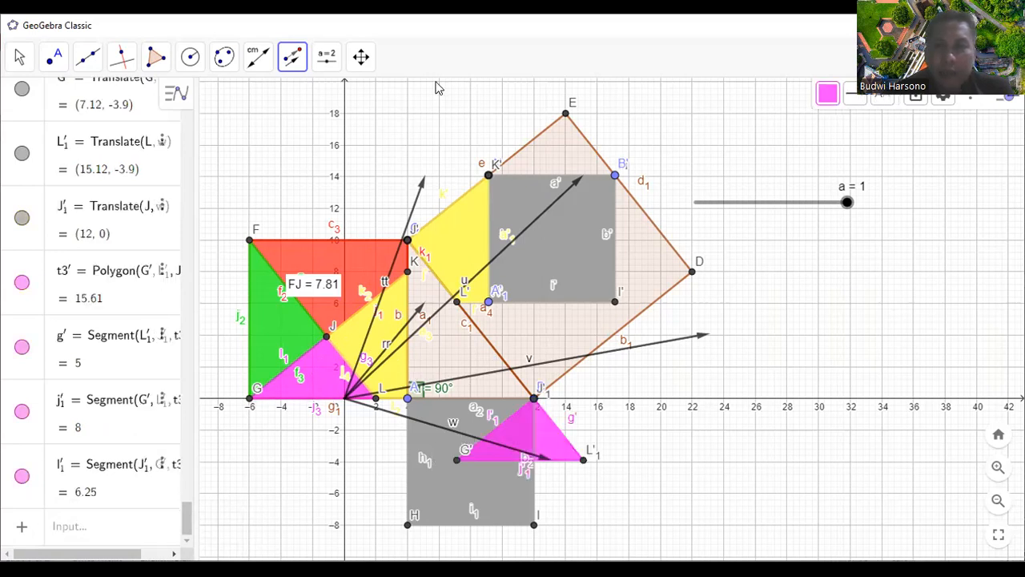
key(ctrl+z)
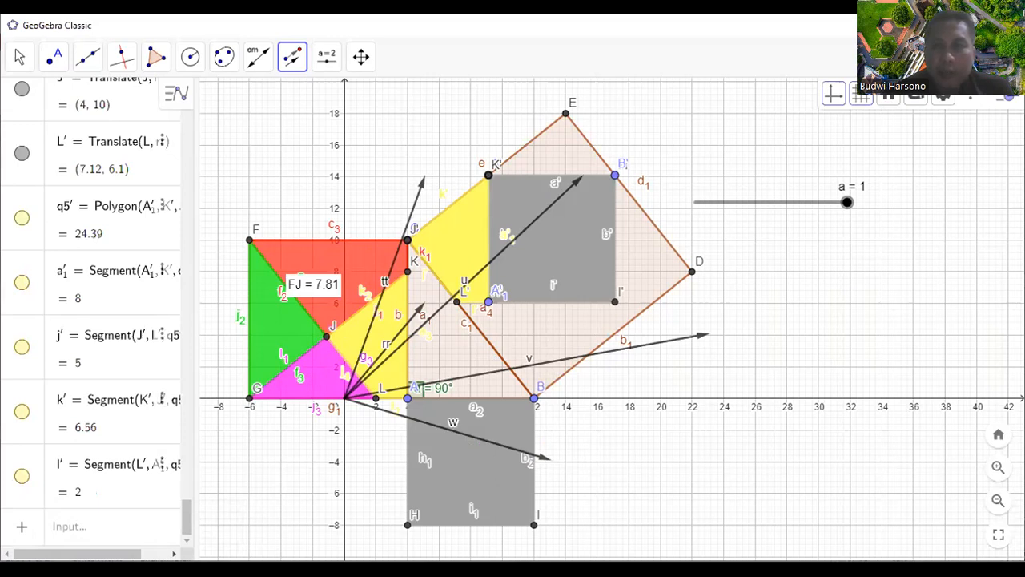
key(ctrl+z)
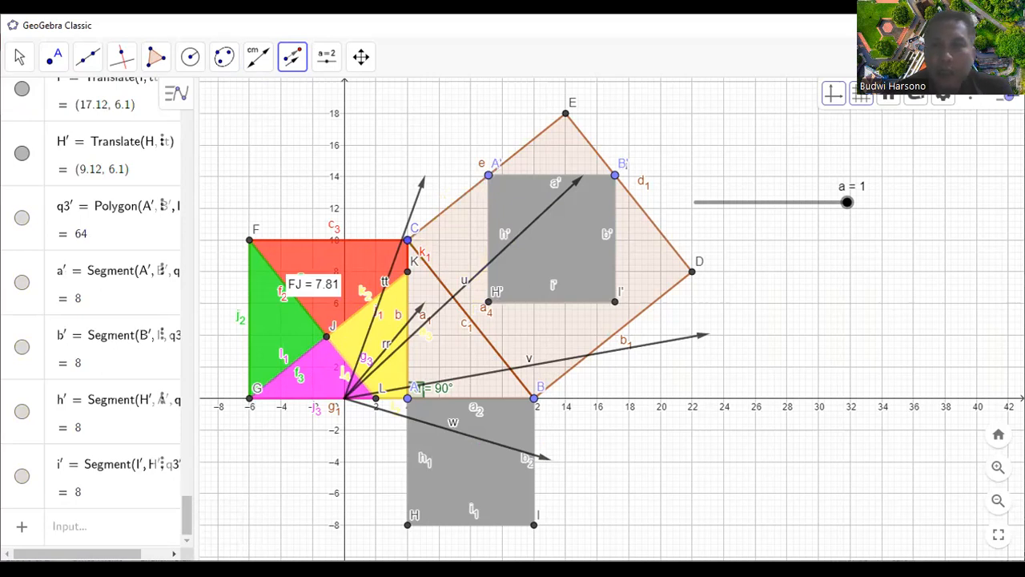
key(ctrl+y)
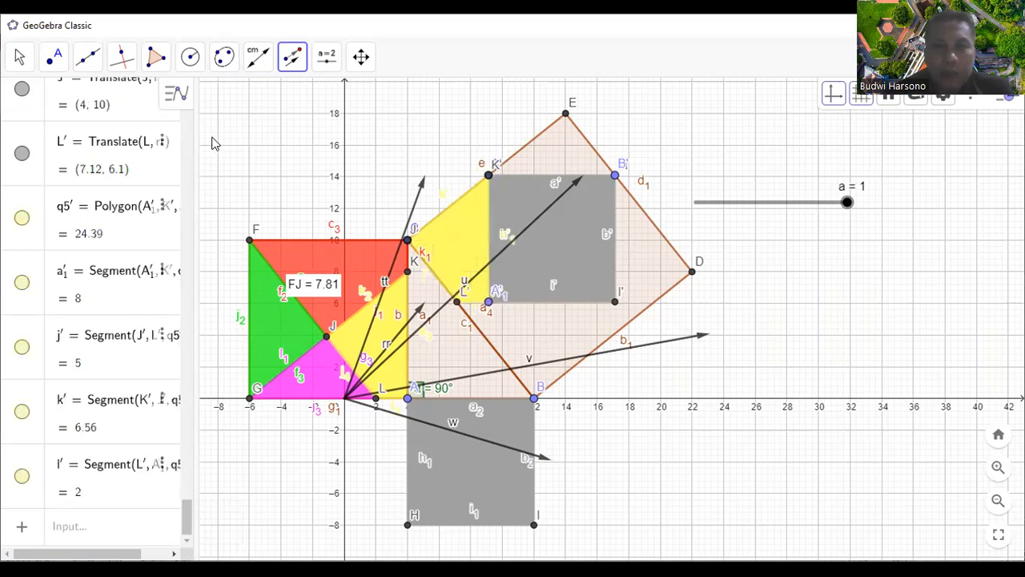
Try translating the magenta triangle GLJ by vector v and undo the attempt
click(290, 62)
click(345, 229)
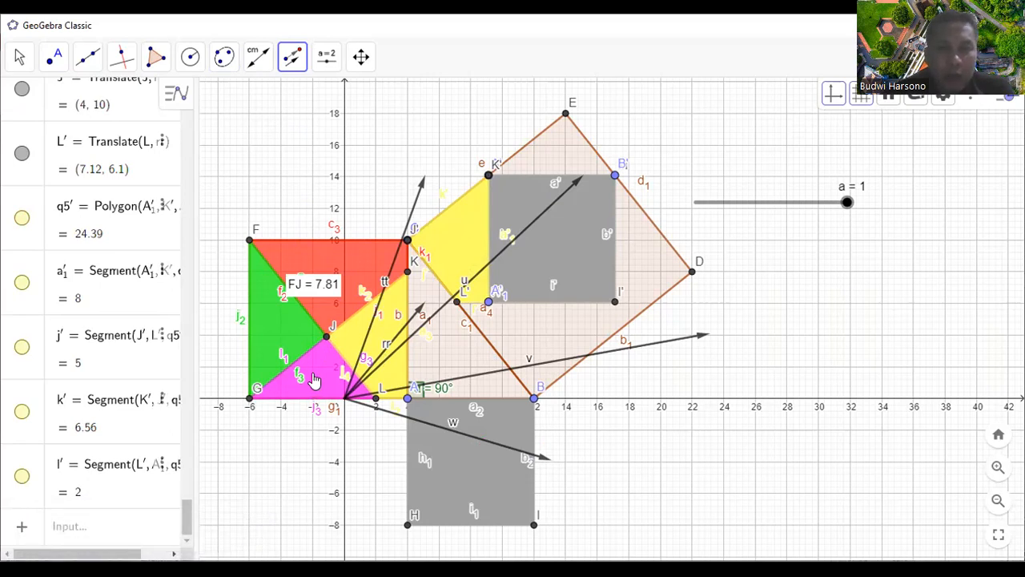
click(482, 379)
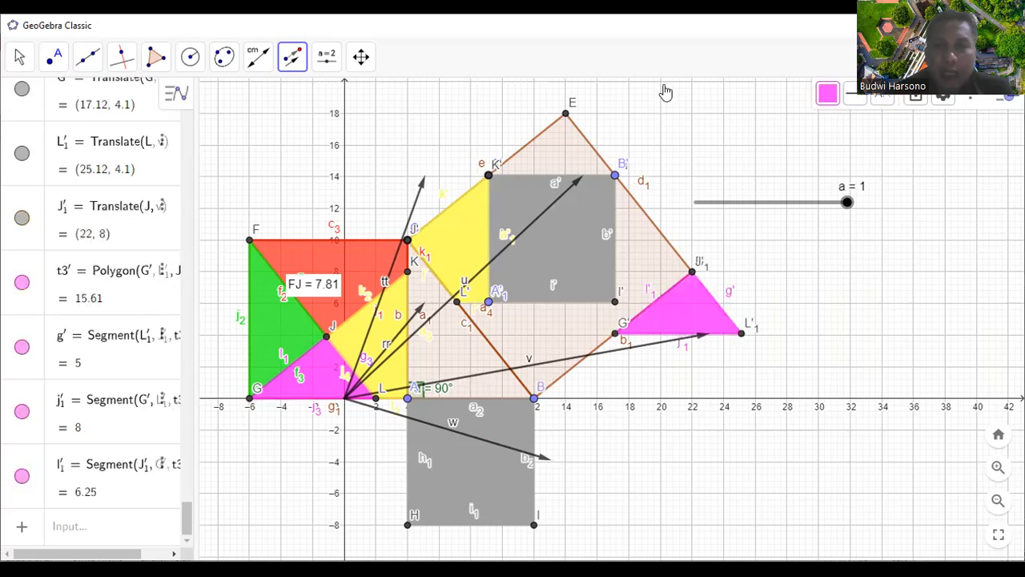
key(ctrl+z)
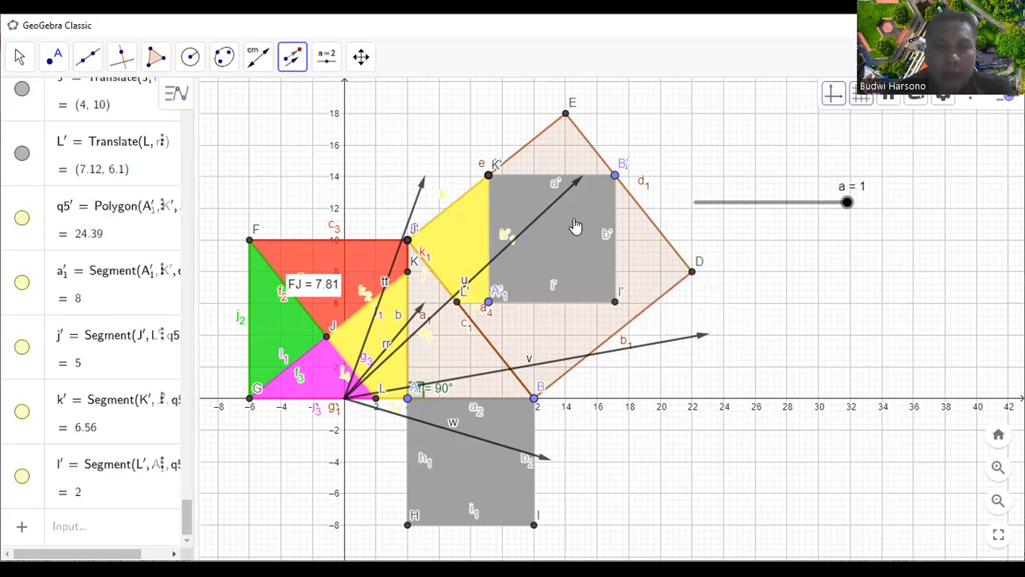
Translate the magenta triangle GLJ by vector u
click(293, 56)
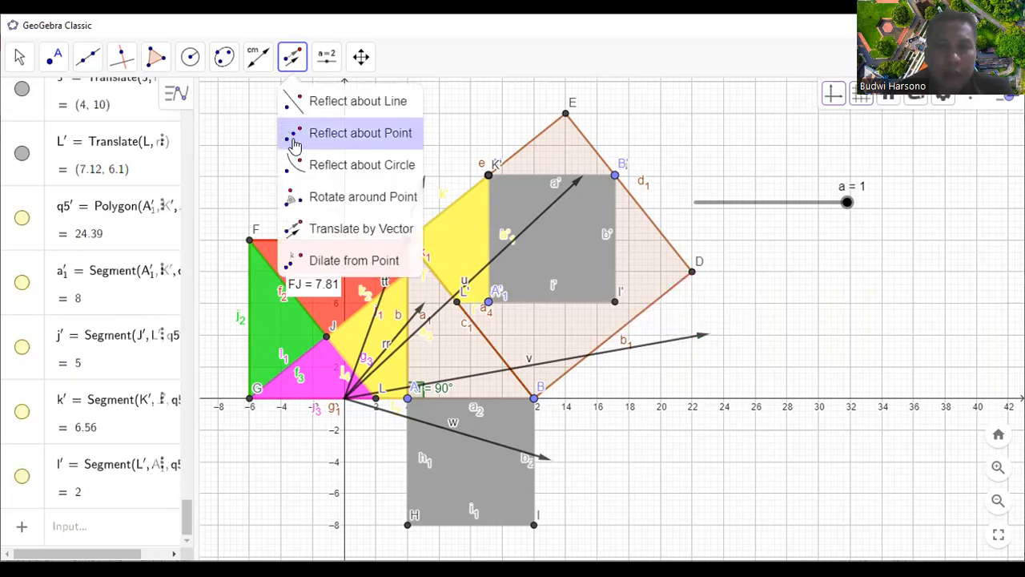
click(375, 235)
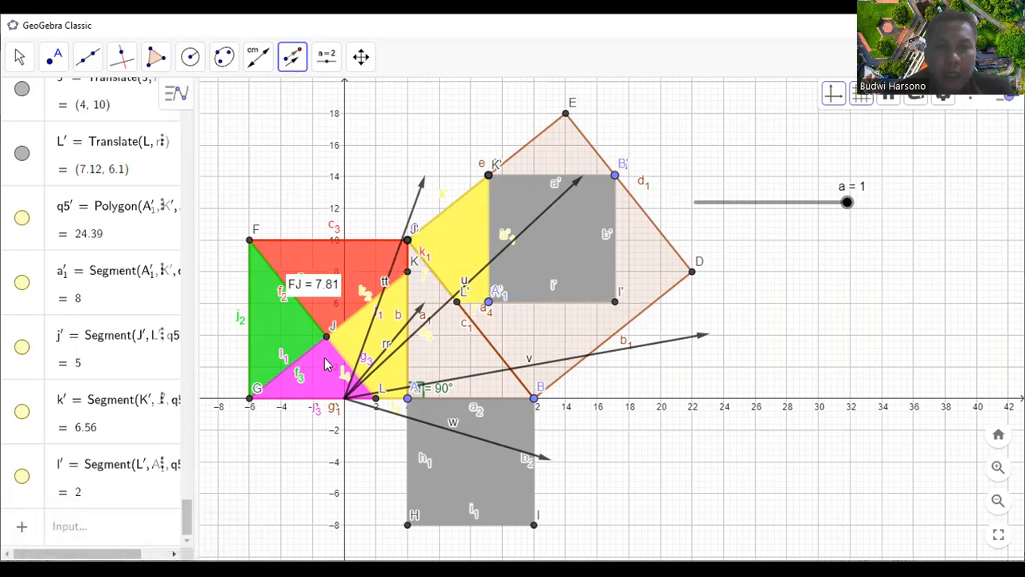
click(442, 312)
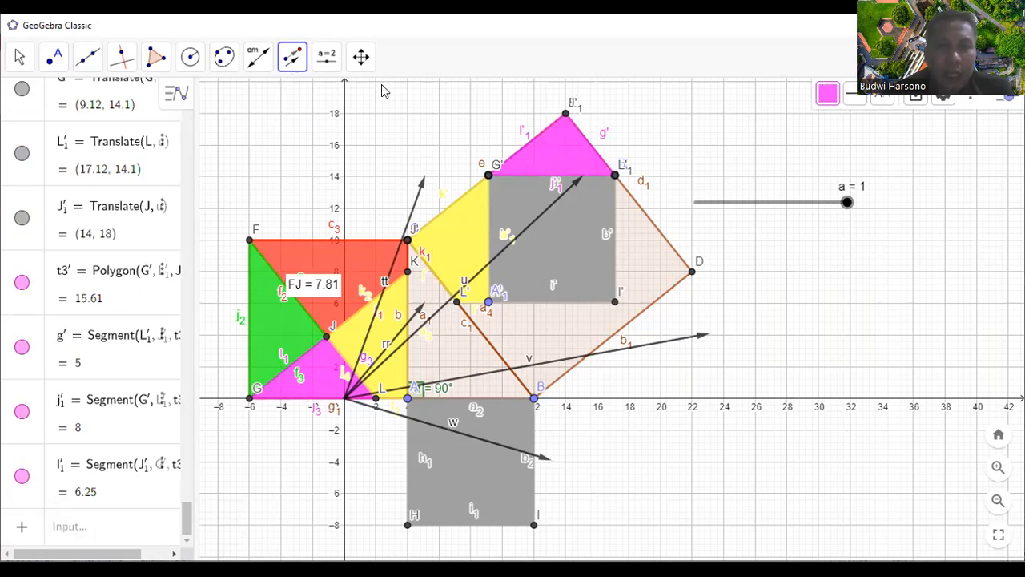
Try translating the green triangle FGJ by vector w and undo the attempt
click(293, 56)
click(340, 230)
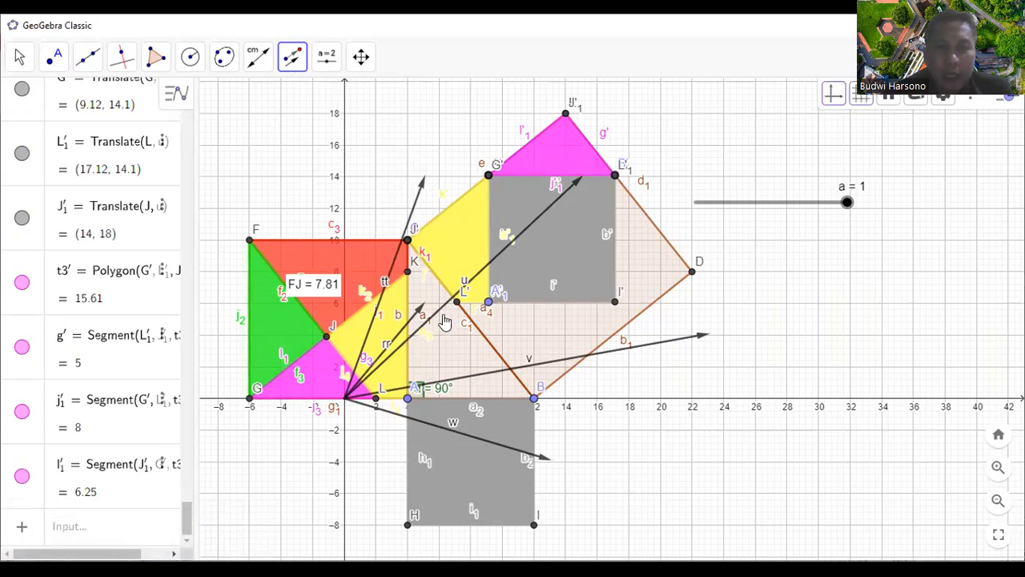
click(425, 427)
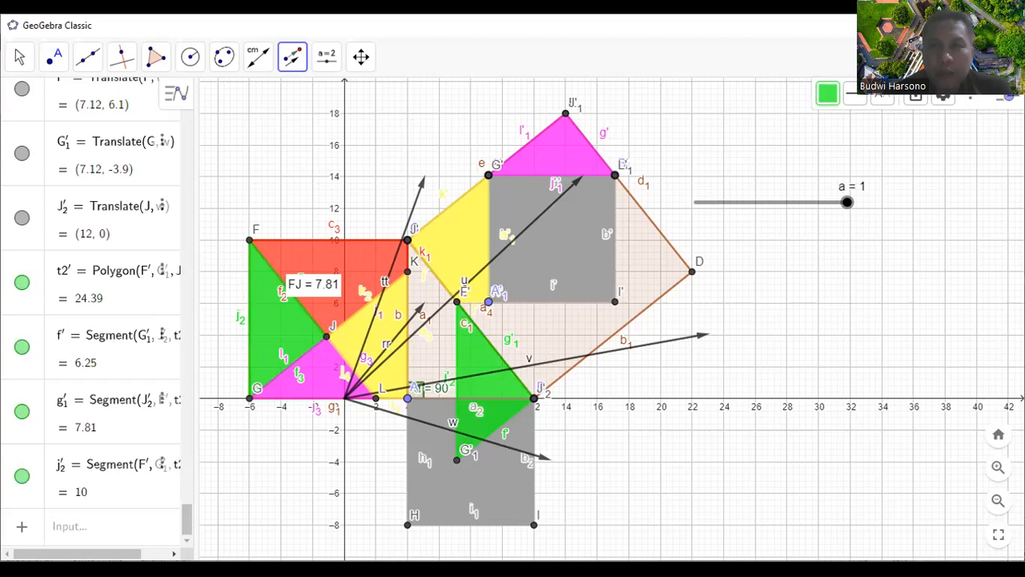
key(ctrl+z)
Translate the green triangle FGJ by vector v
click(293, 62)
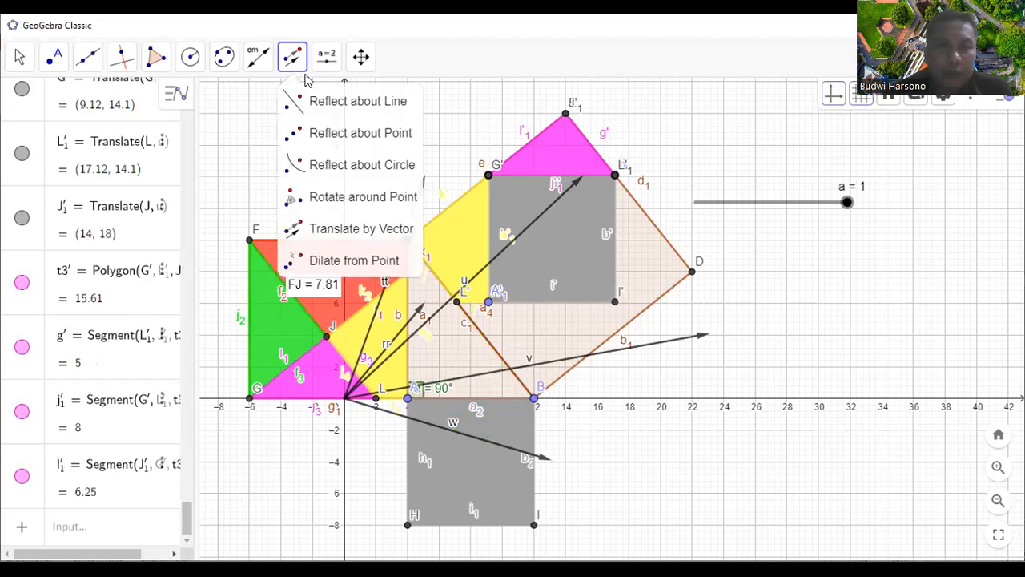
click(344, 259)
click(277, 326)
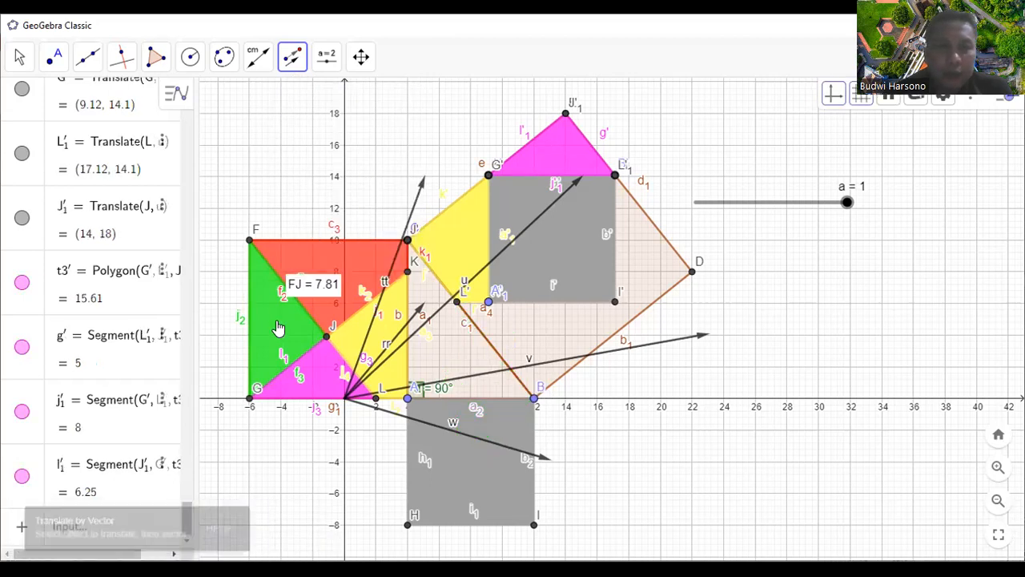
click(479, 378)
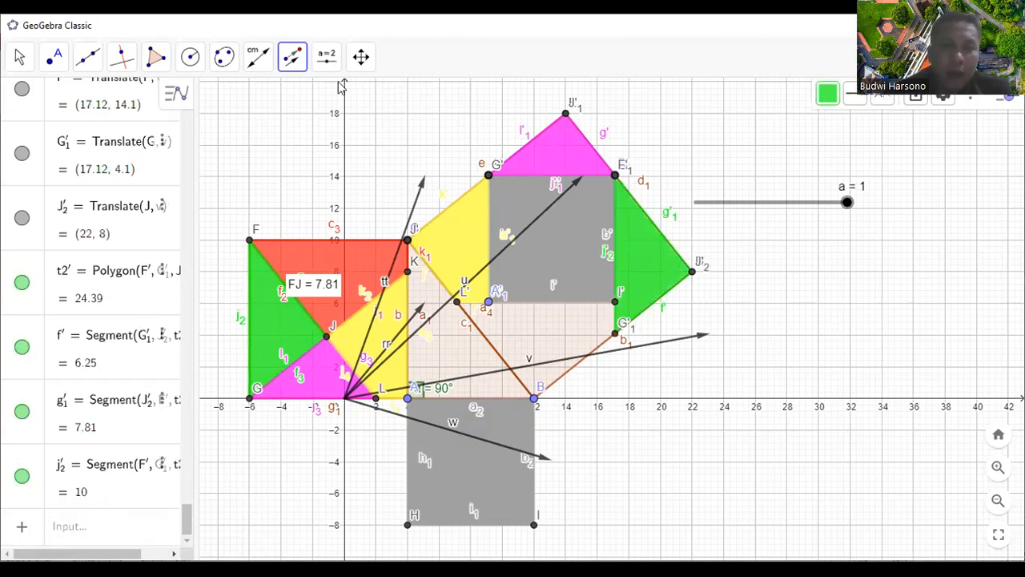
Translate the red quadrilateral FCKJ by vector w
click(295, 61)
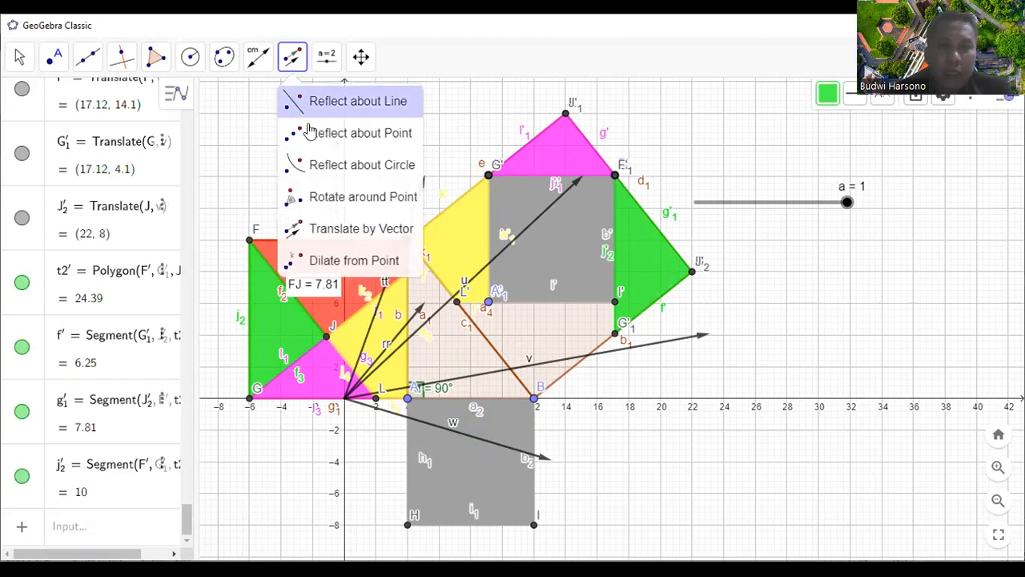
click(350, 231)
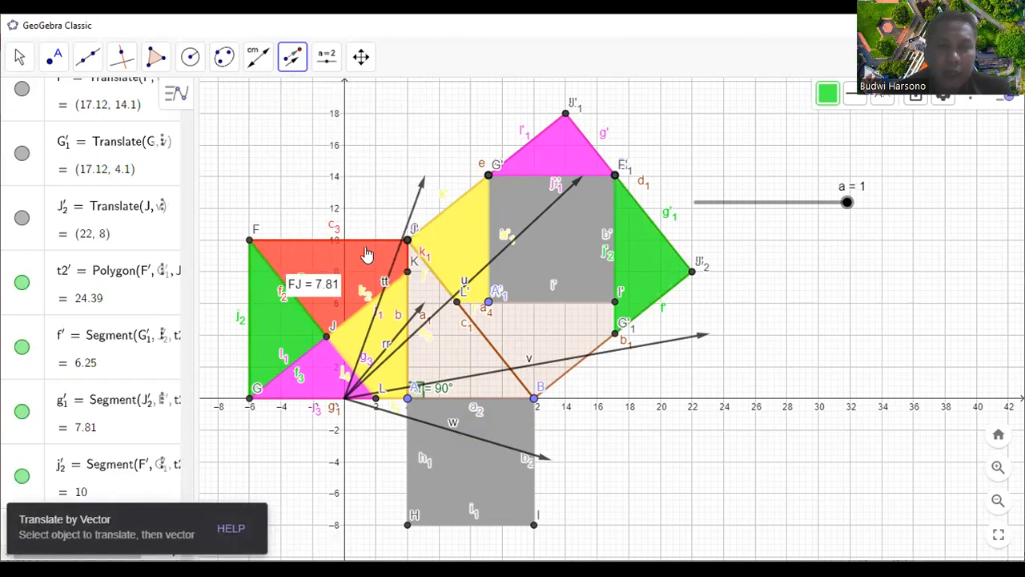
click(437, 428)
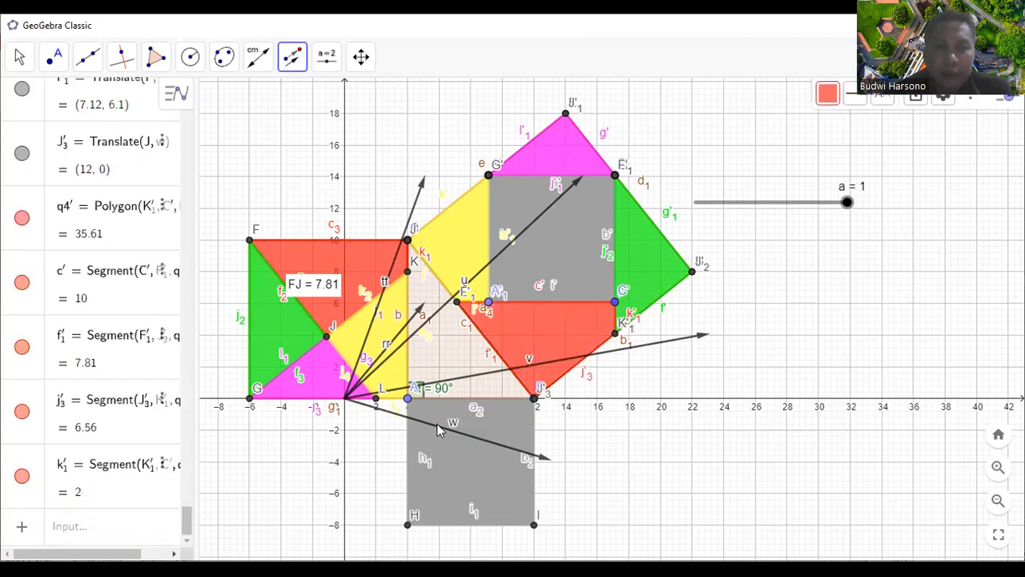
Set slider a to 0 to move the translated pieces back onto the leg squares
scroll(349, 266, down, 1)
scroll(348, 266, down, 3)
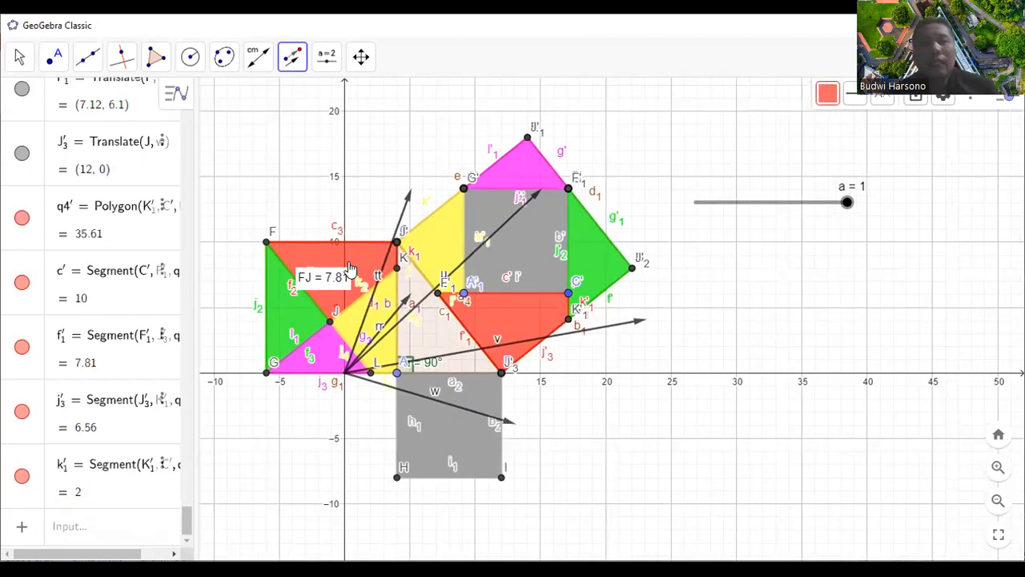
scroll(550, 209, up, 2)
scroll(551, 210, down, 1)
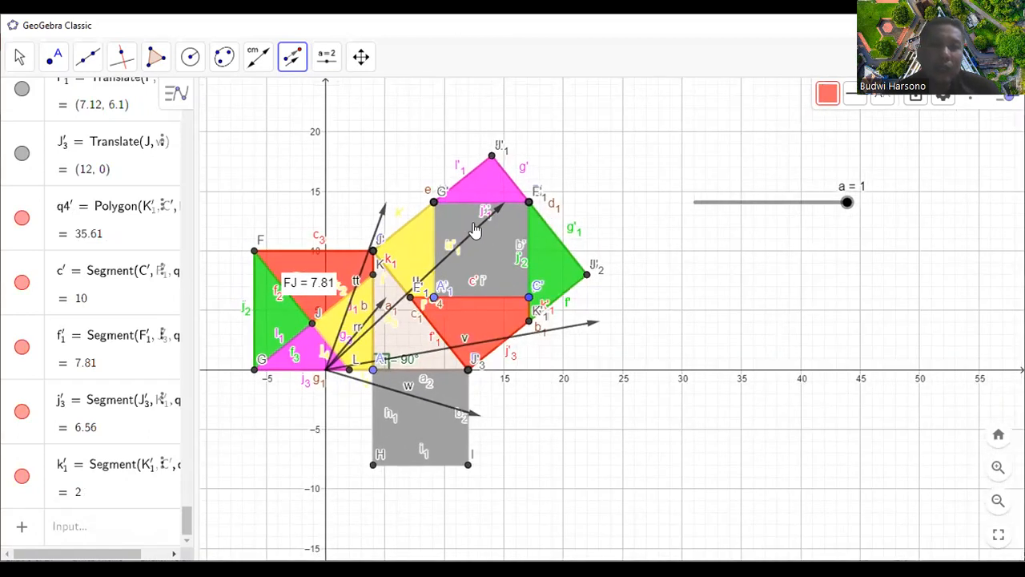
scroll(473, 229, up, 1)
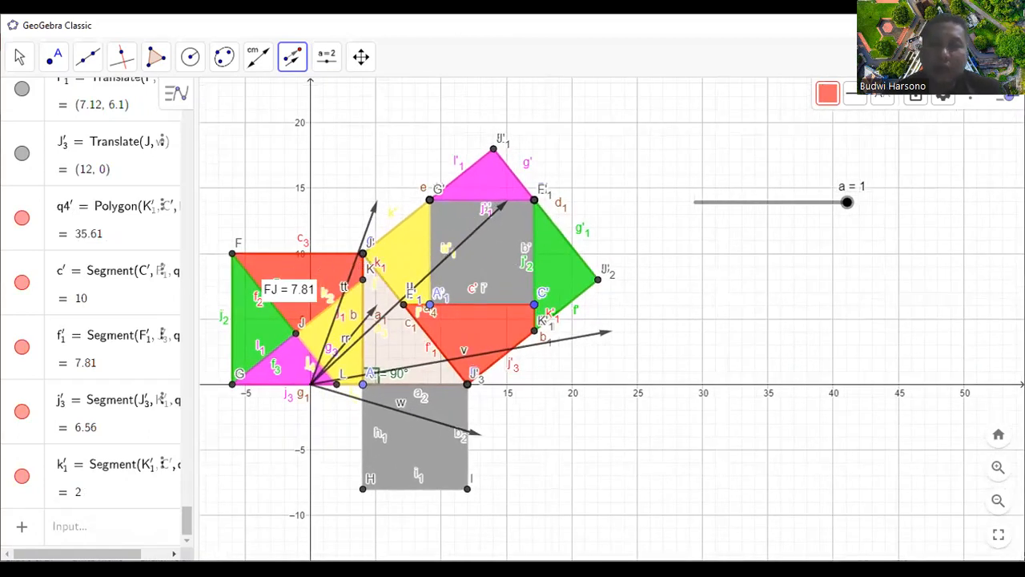
drag(846, 202, 694, 218)
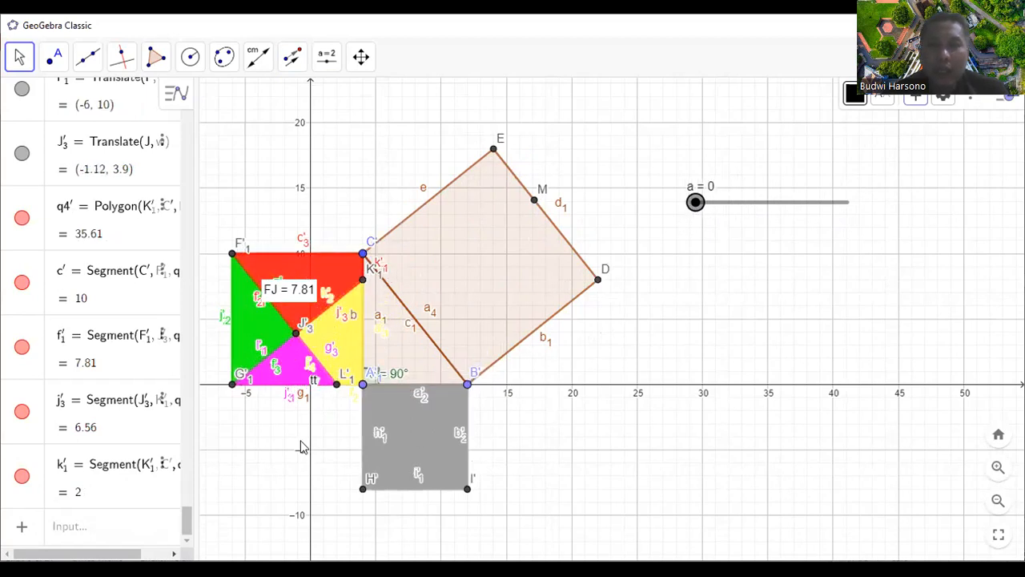
Move slider a to 1, back to 0.56 and to 1 again to slide the colored pieces into the hypotenuse square
drag(701, 212, 851, 221)
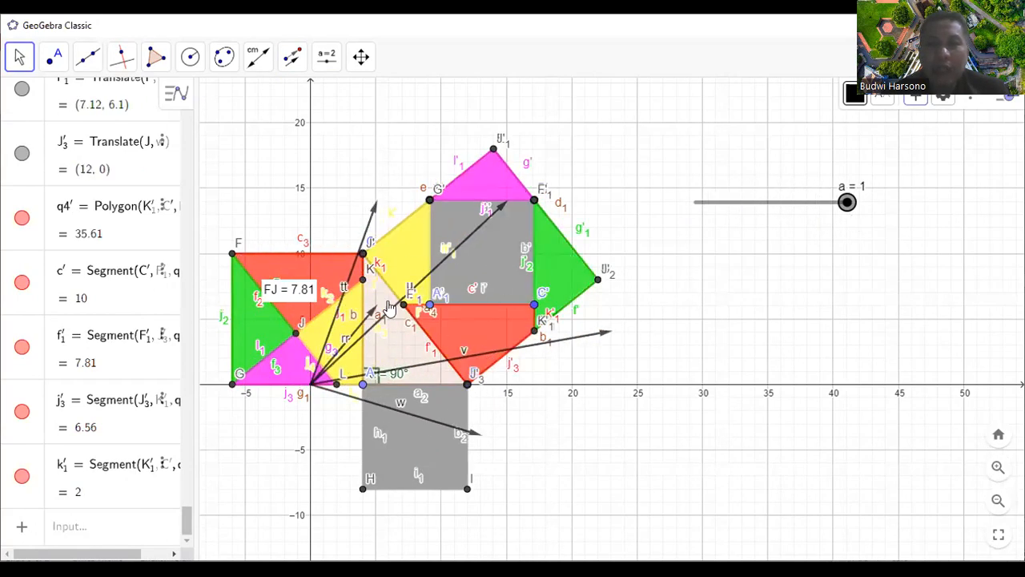
drag(847, 204, 779, 233)
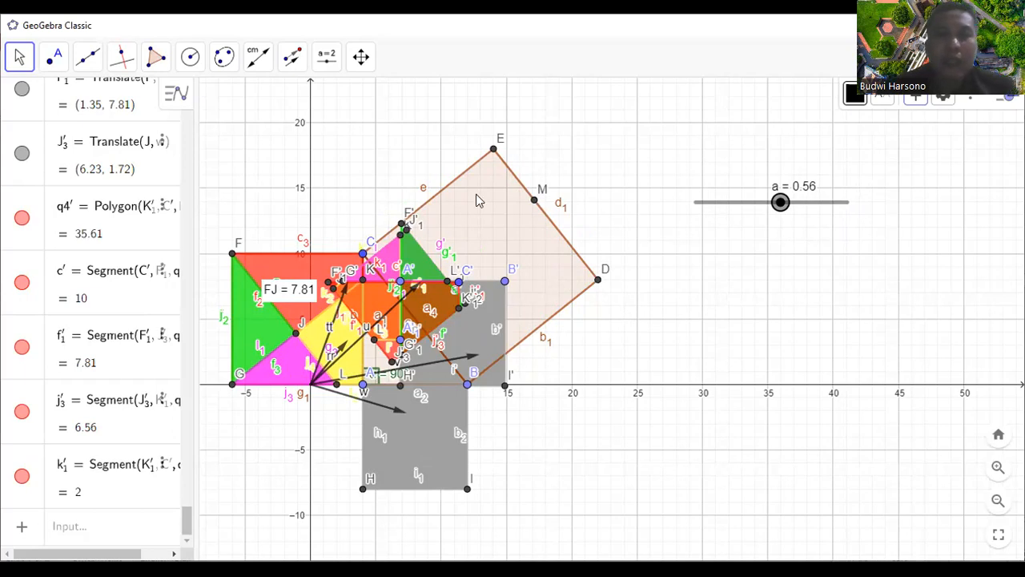
drag(780, 202, 858, 216)
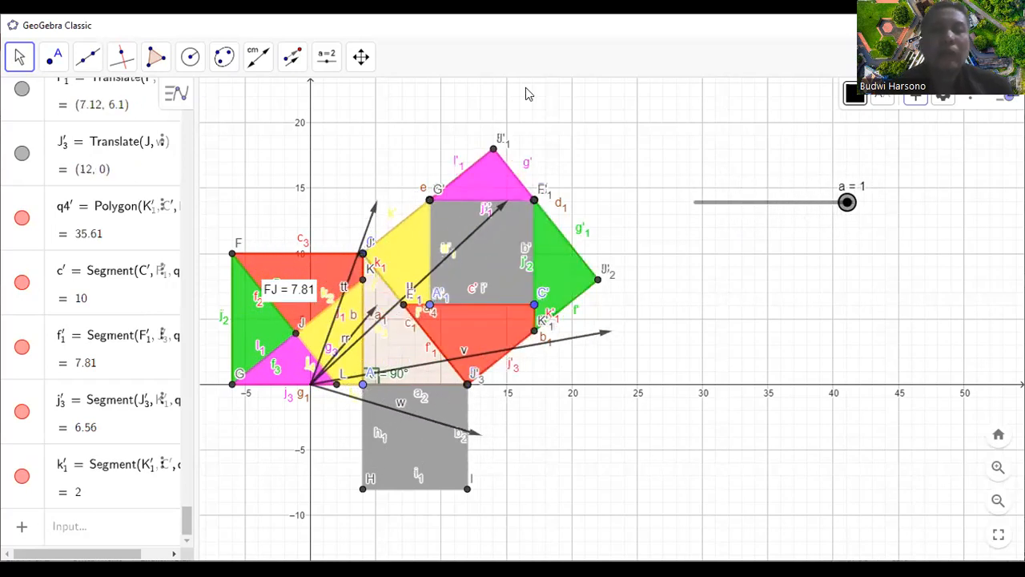
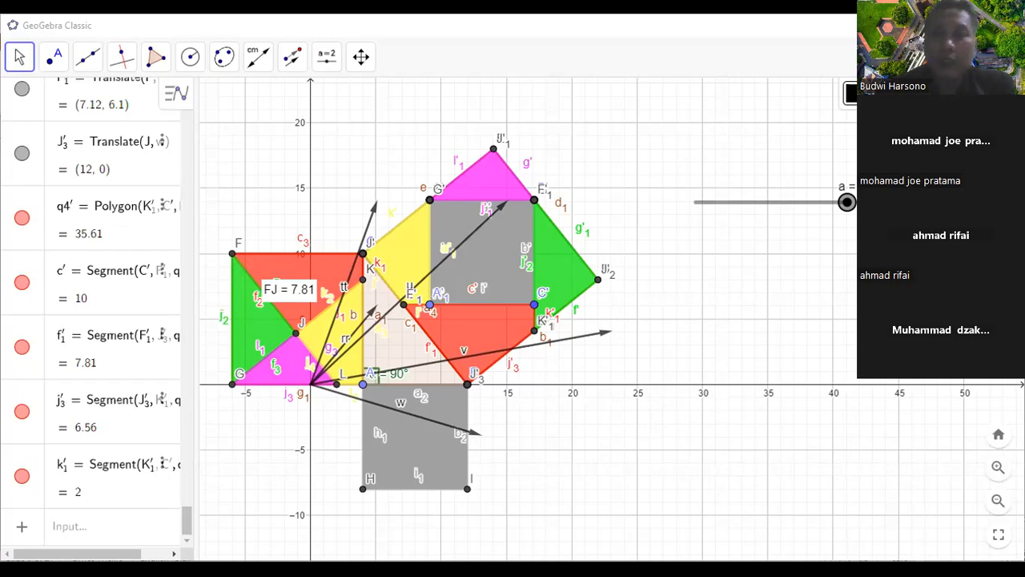
Insert the text "Teknik Sipil Umsida" and move it into the empty area beside the translated green triangle
scroll(323, 192, down, 2)
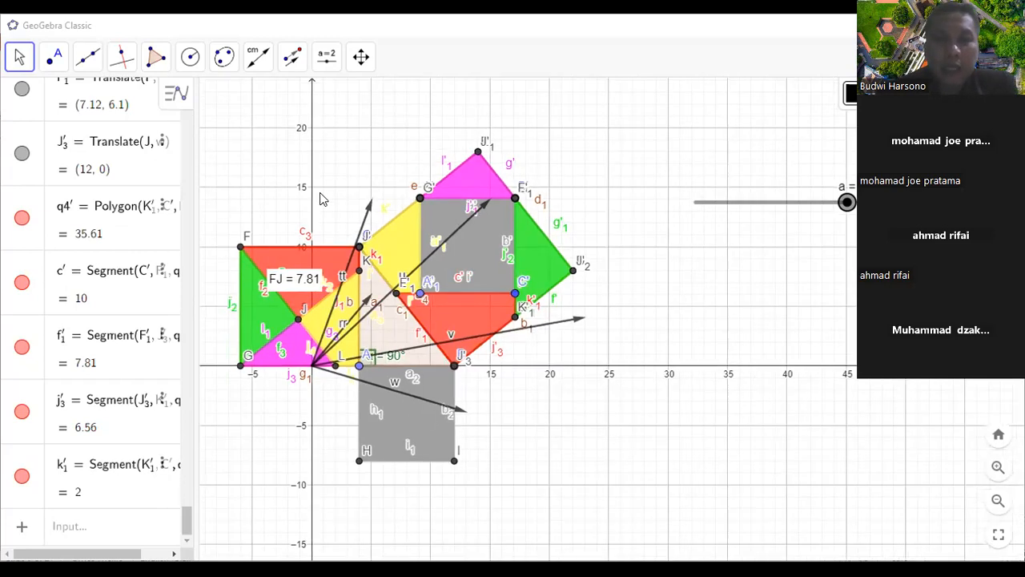
scroll(534, 220, down, 1)
scroll(588, 122, up, 2)
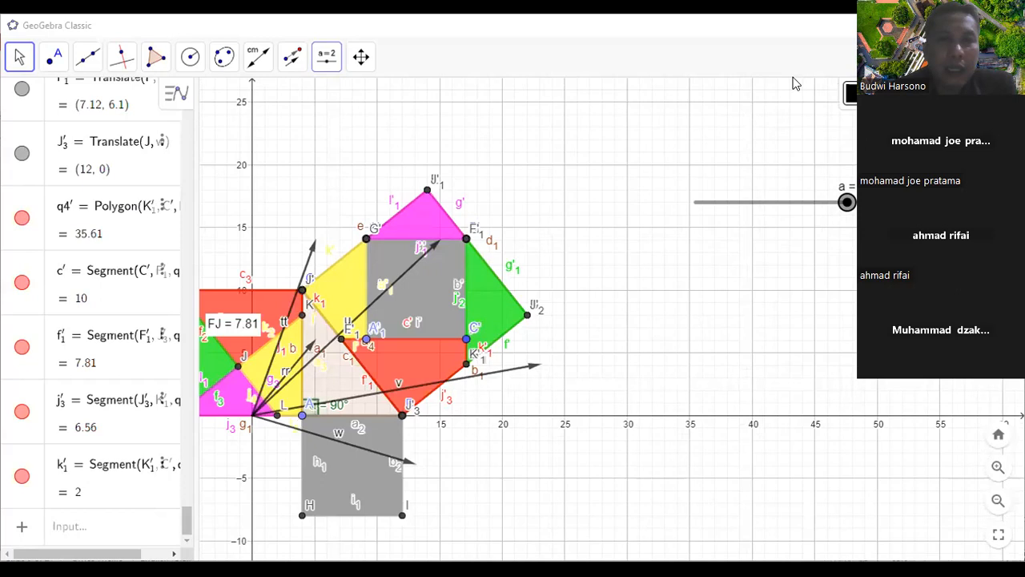
click(336, 66)
click(340, 137)
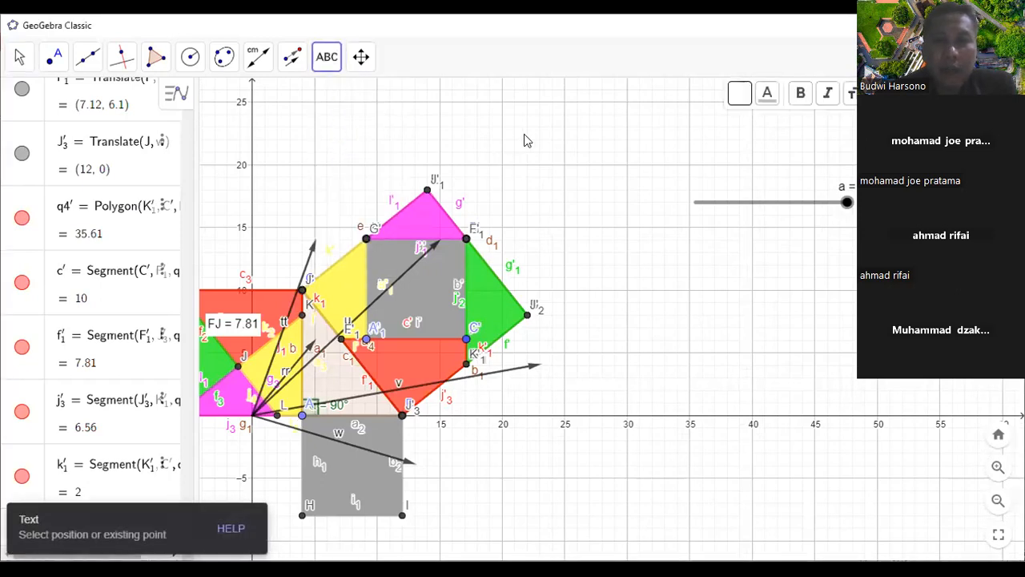
click(583, 166)
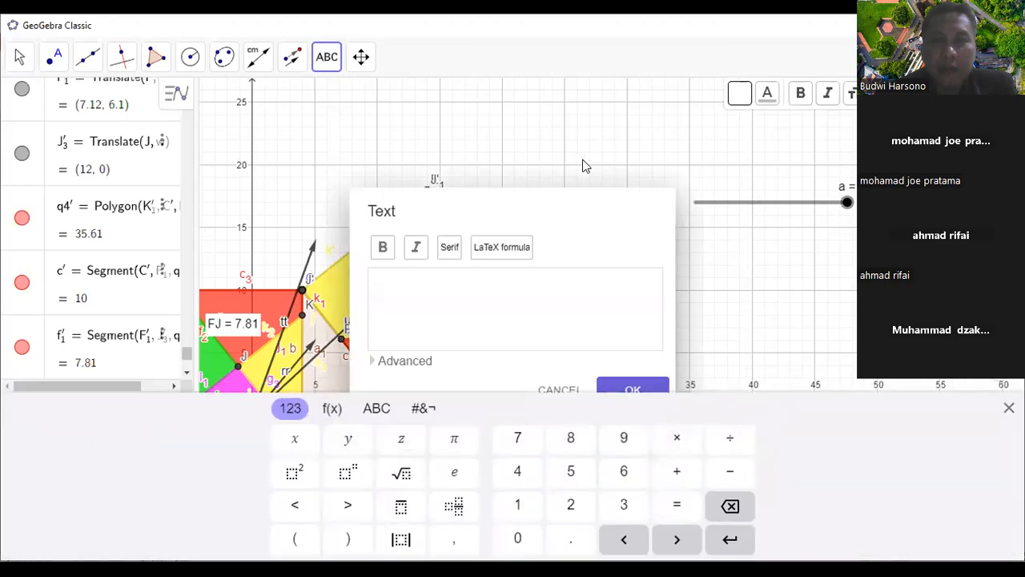
click(379, 283)
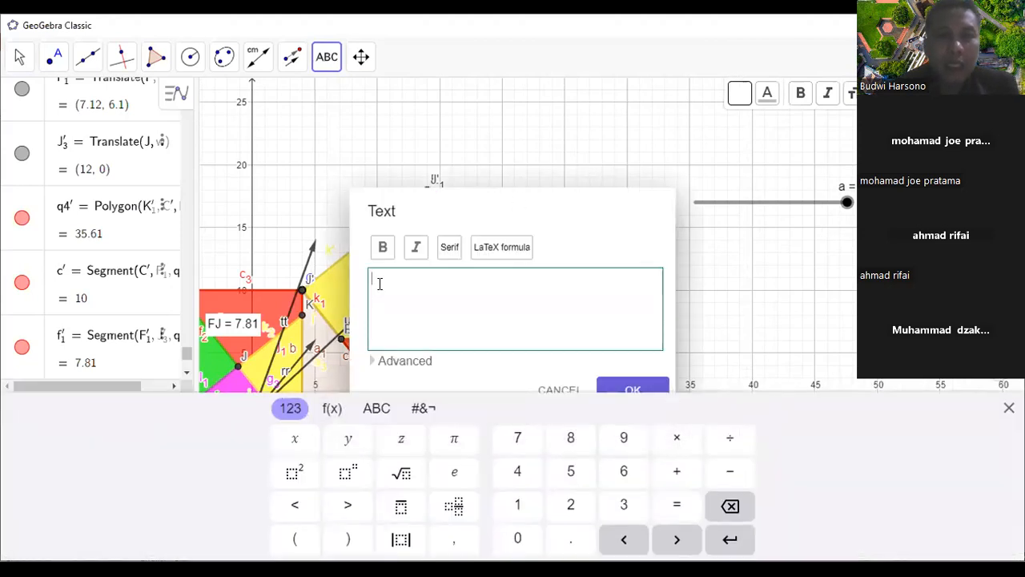
text(t)
key(BackSpace)
text(Tek)
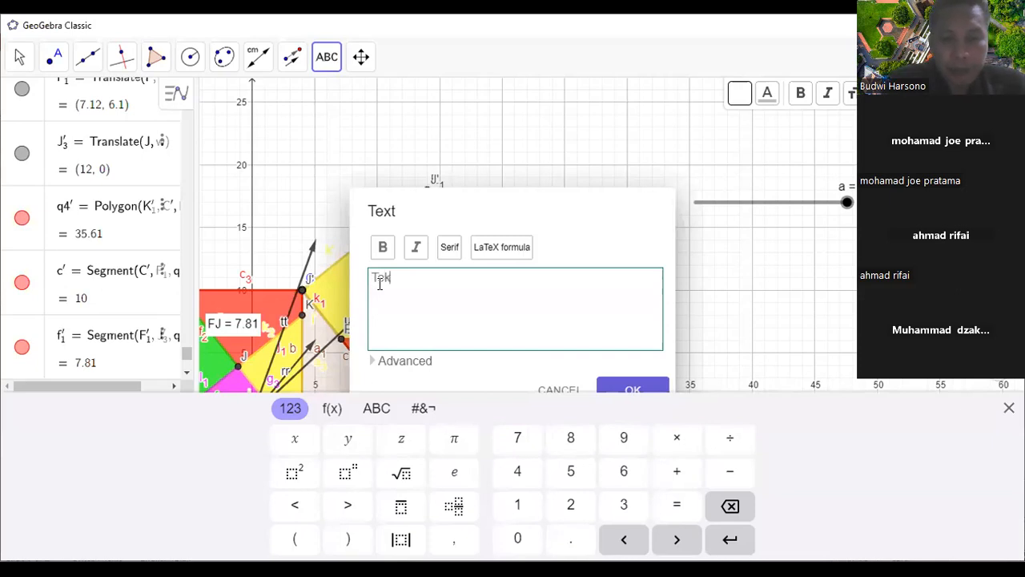
text(nik S)
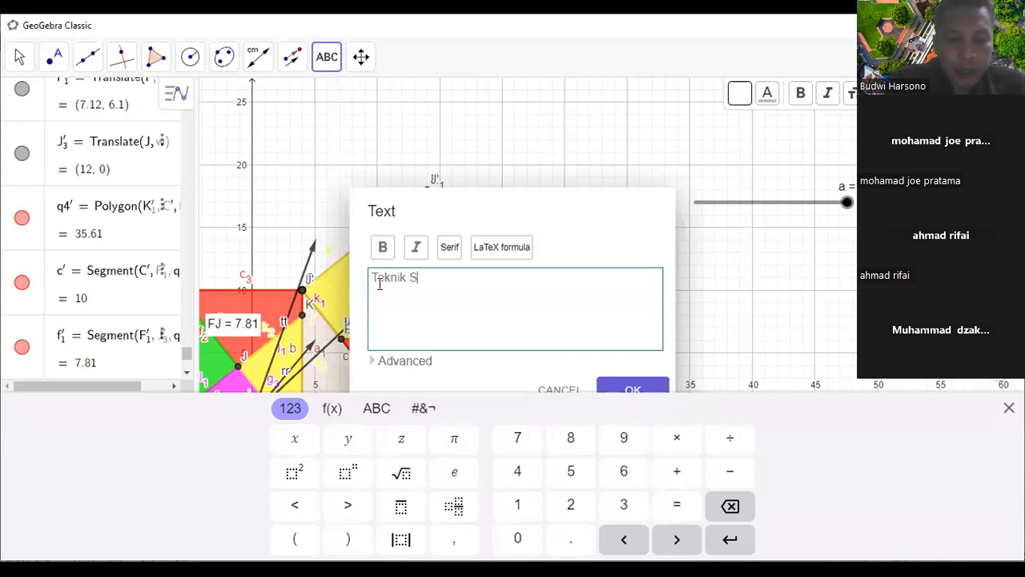
text(ipil Umsida)
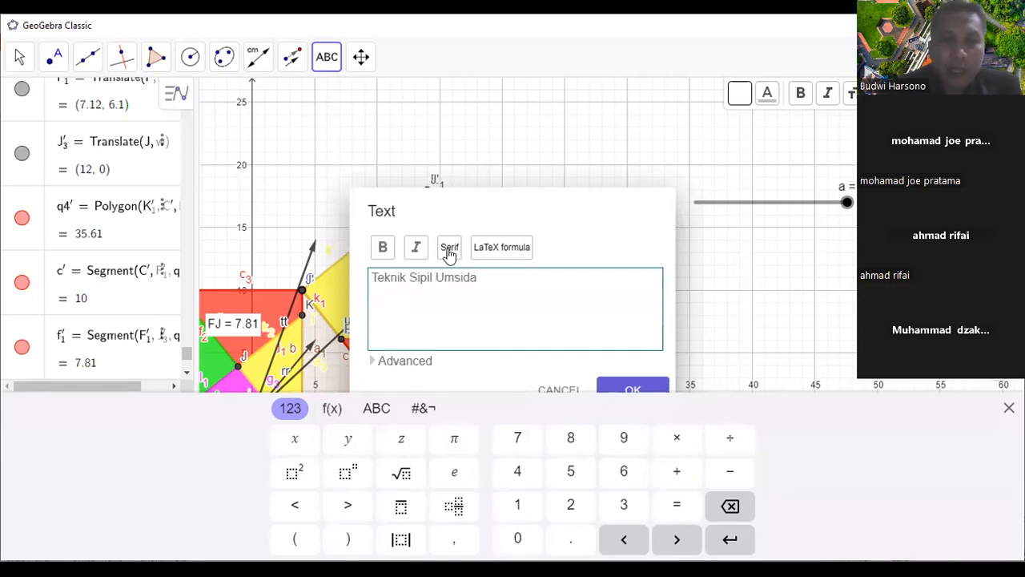
click(400, 361)
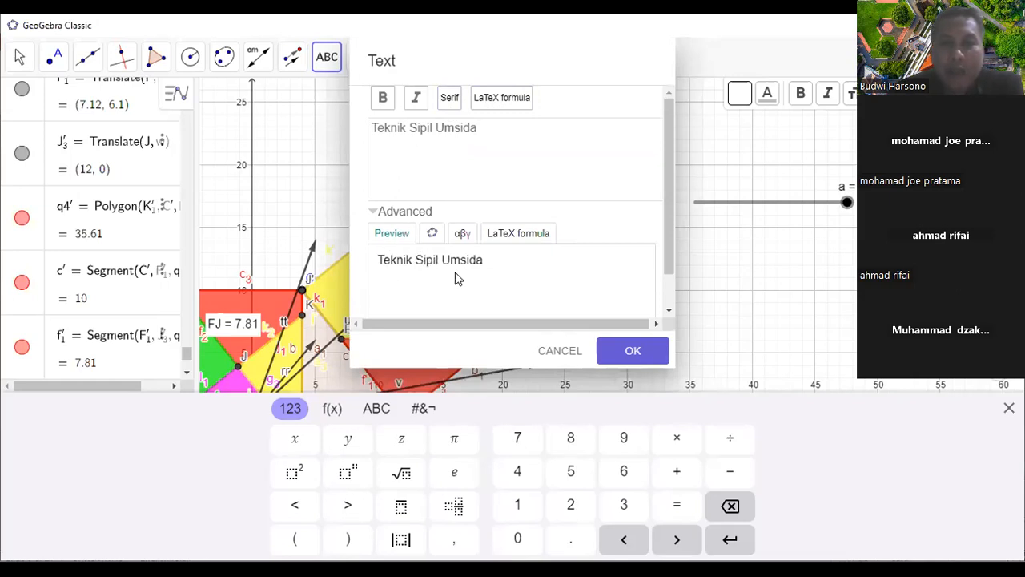
click(632, 352)
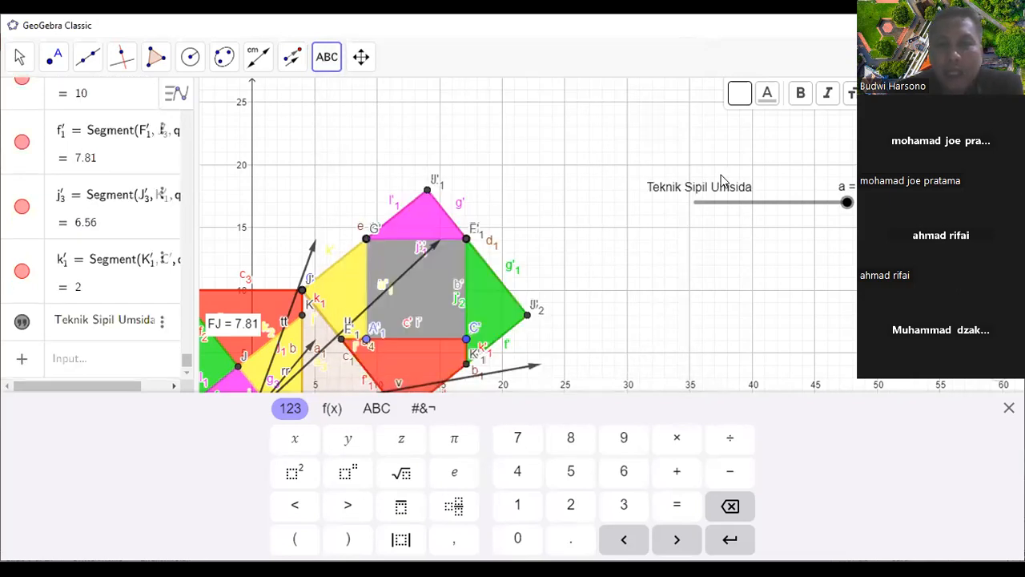
drag(713, 194, 650, 267)
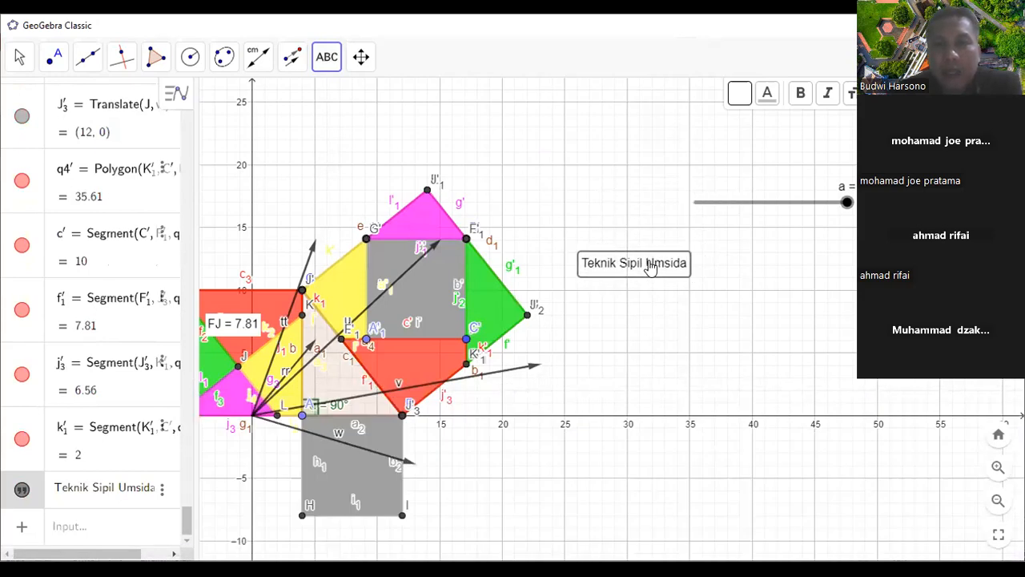
click(746, 262)
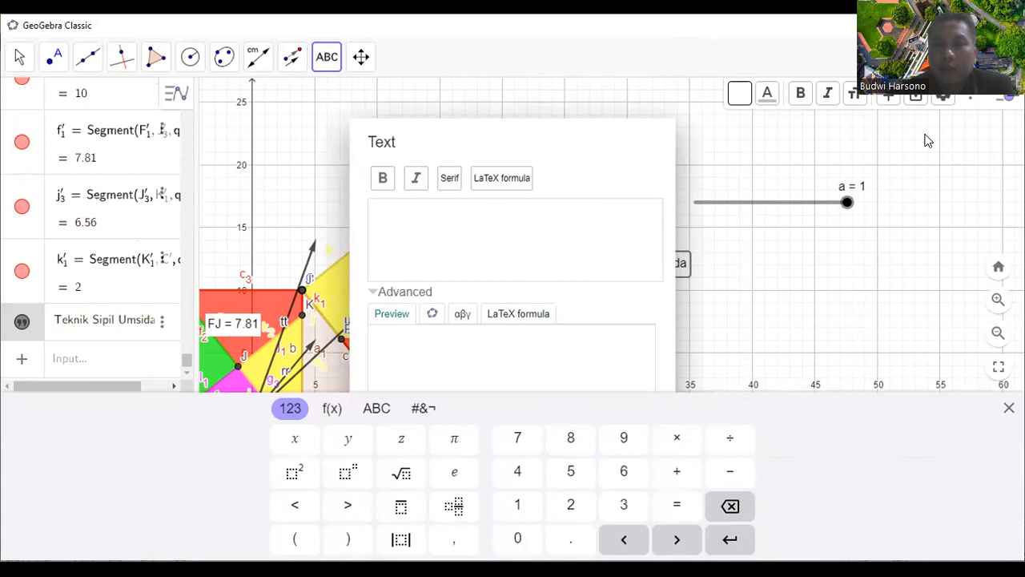
click(1009, 408)
click(557, 458)
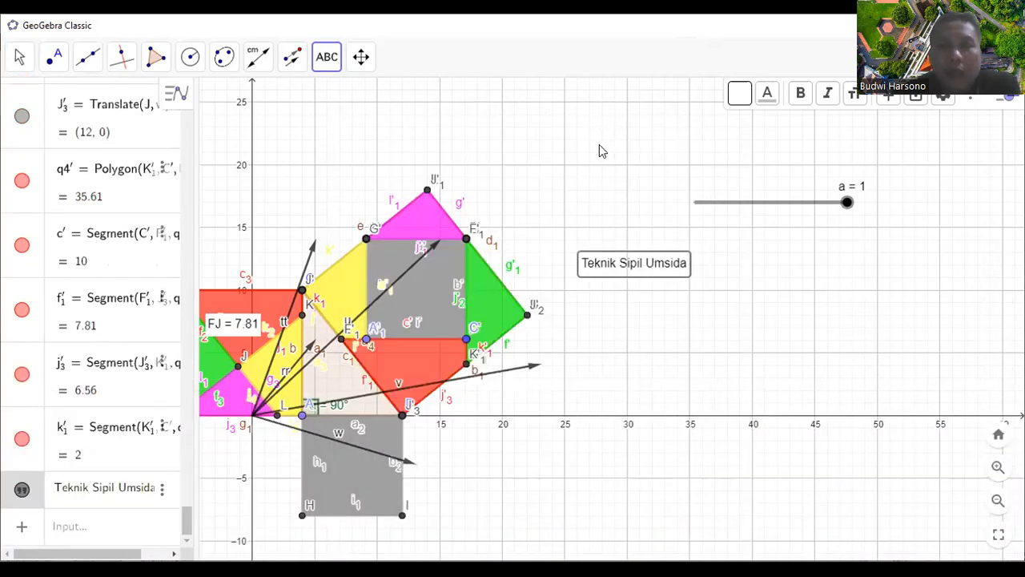
click(582, 165)
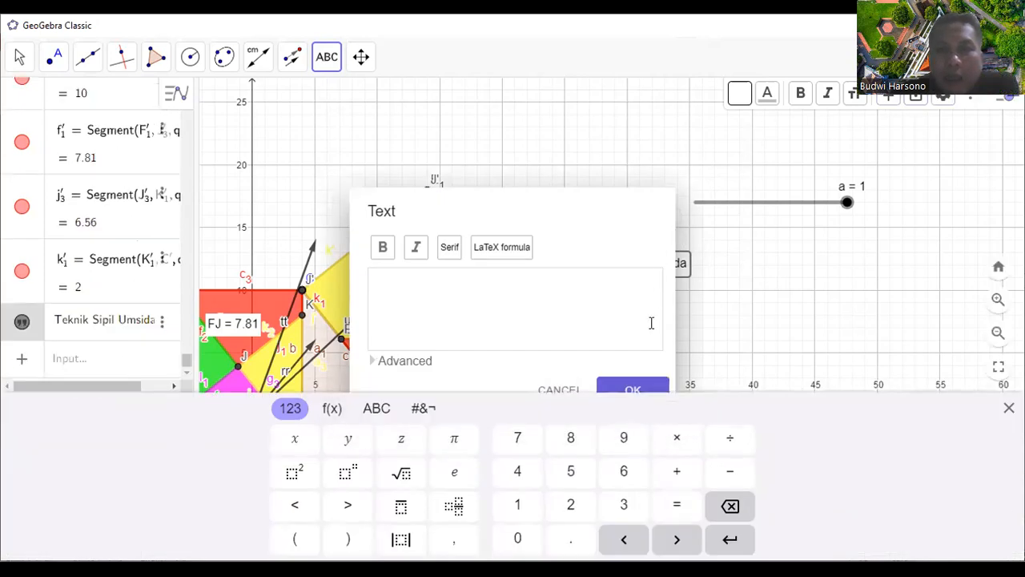
click(570, 391)
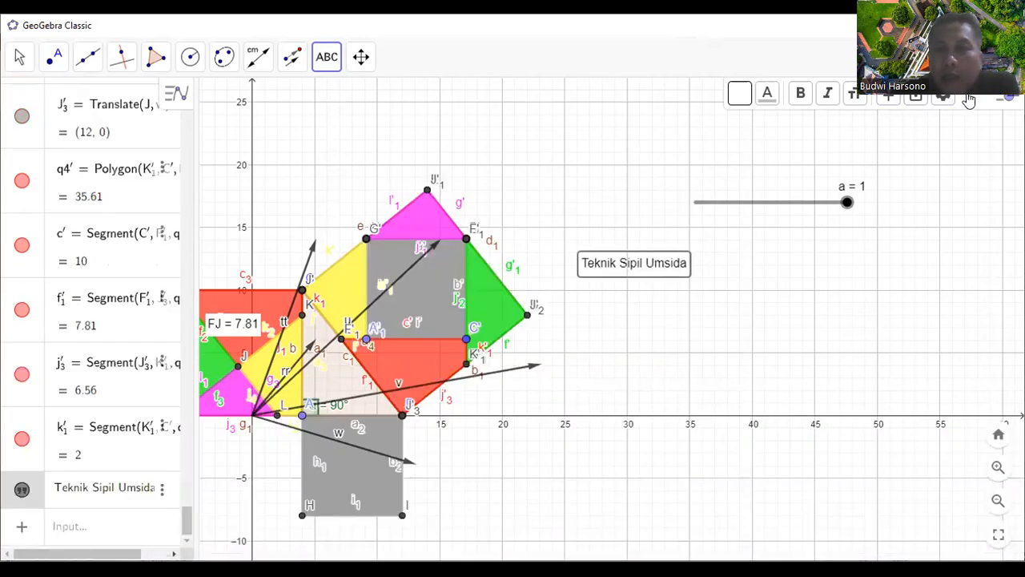
Set the background color of the "Teknik Sipil Umsida" text to cyan
click(1005, 97)
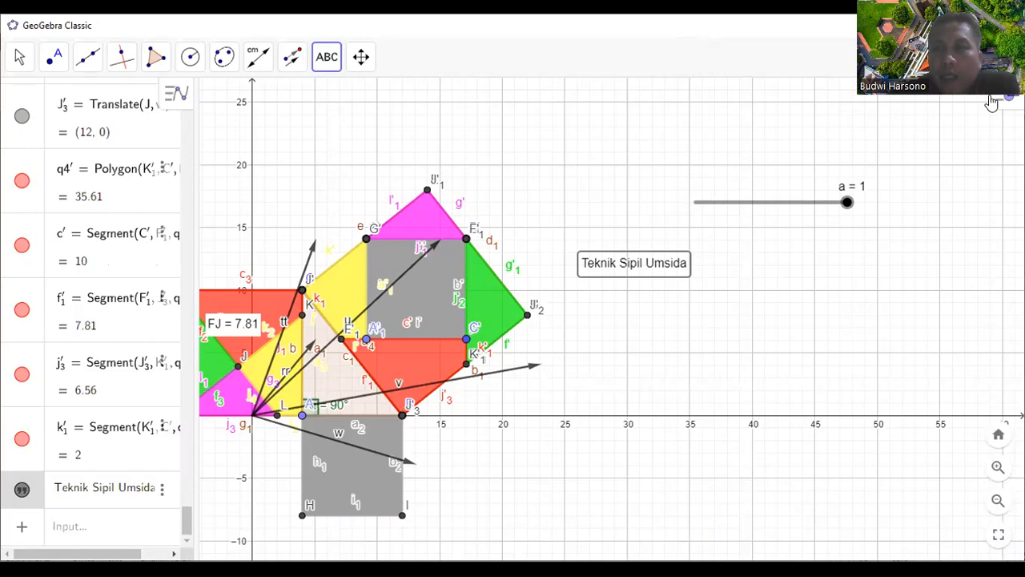
click(997, 97)
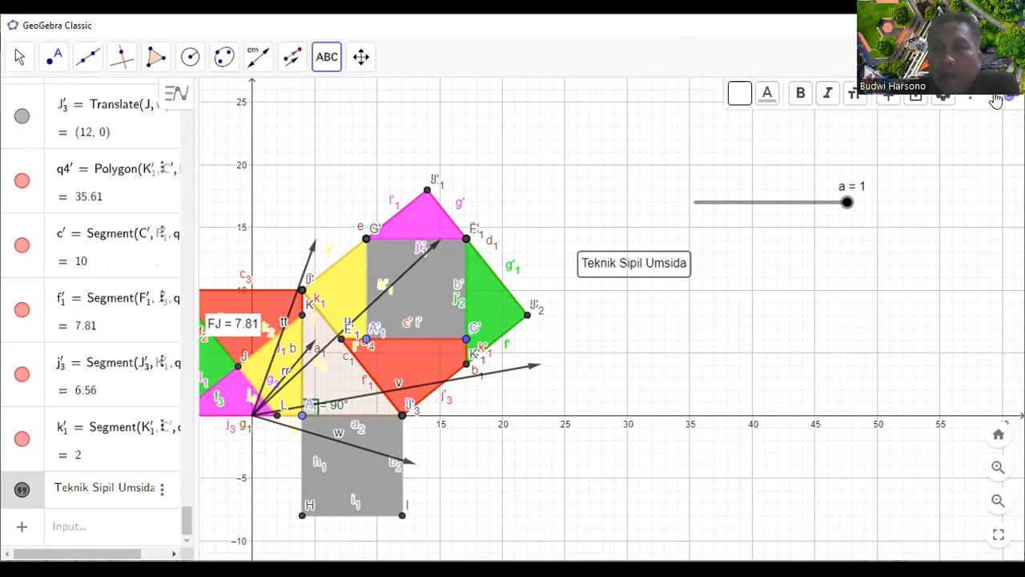
click(945, 102)
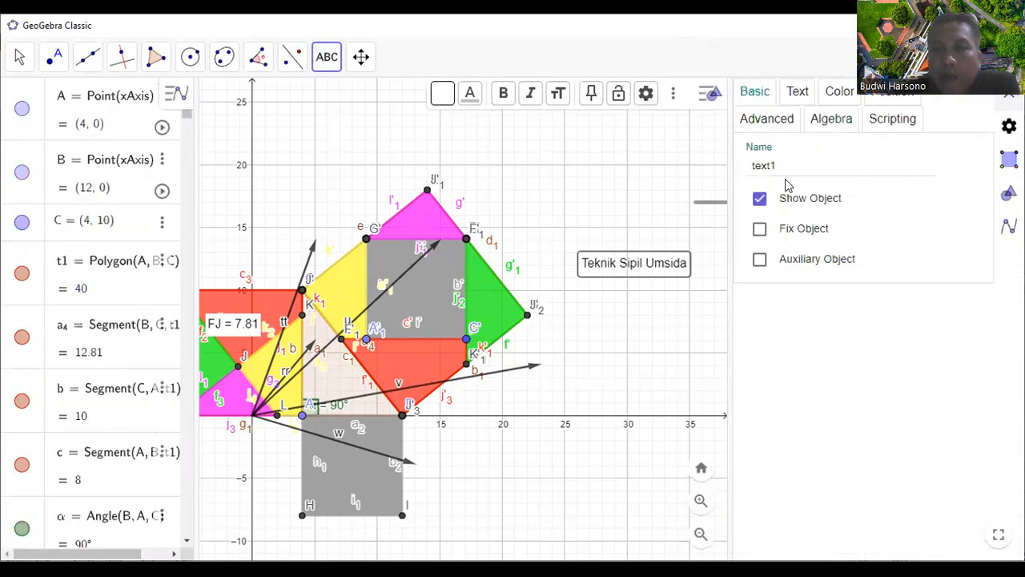
click(798, 93)
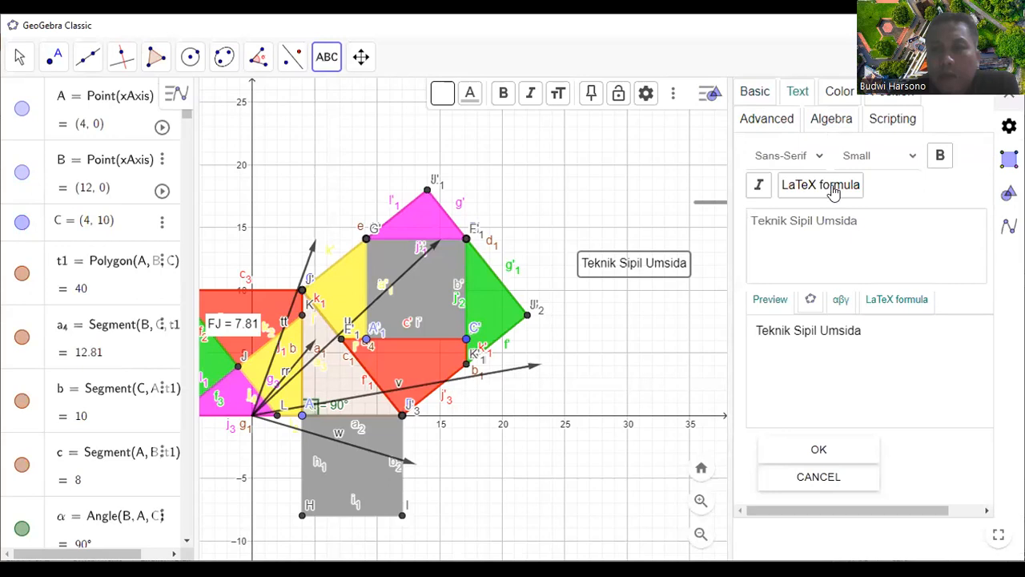
click(840, 93)
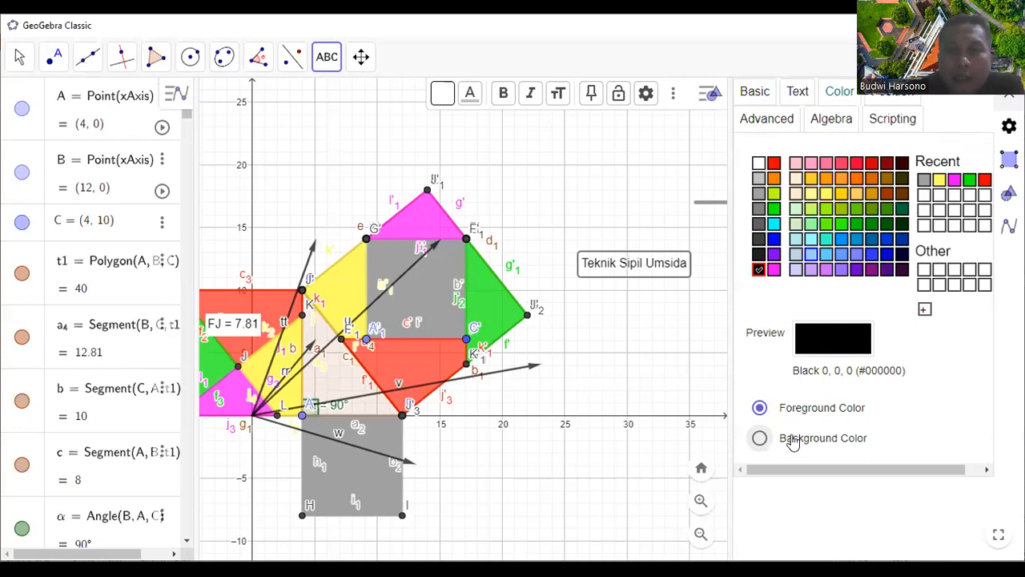
click(791, 441)
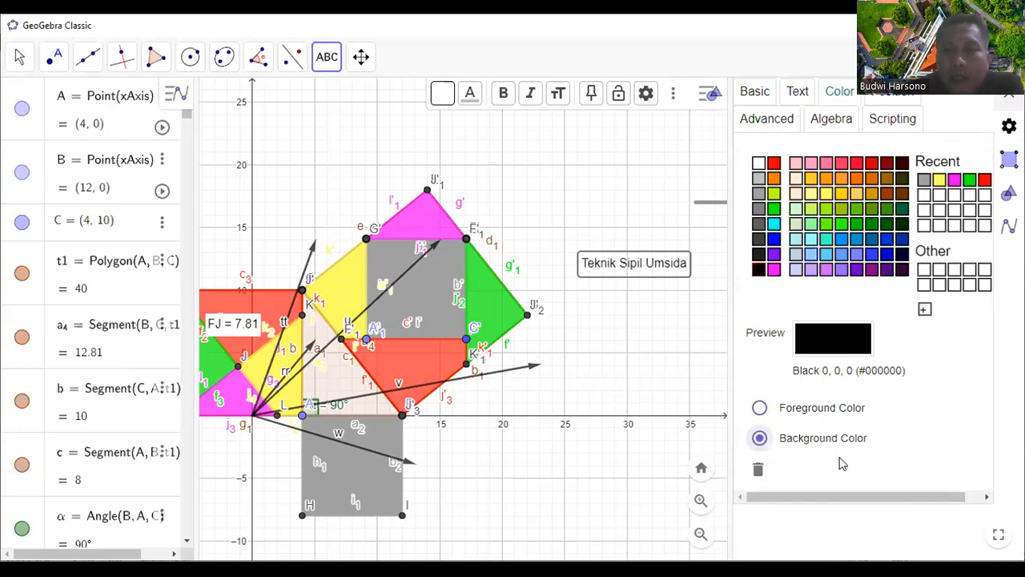
click(772, 227)
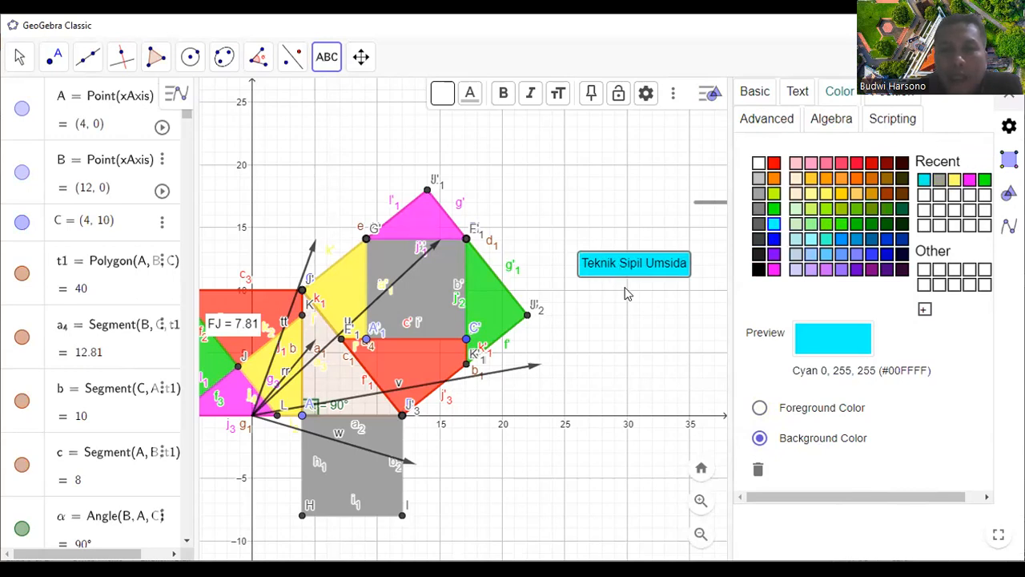
click(631, 212)
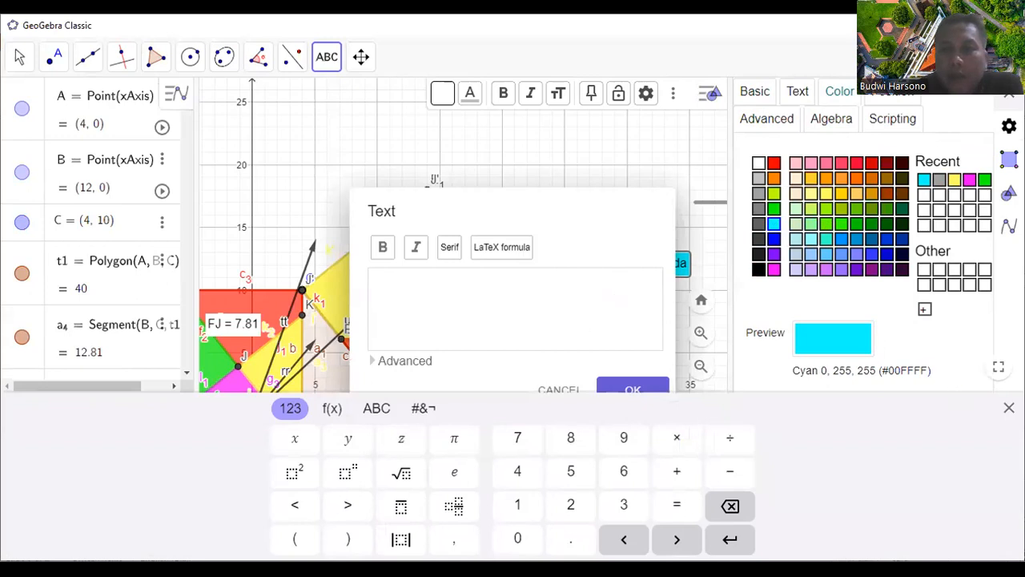
click(656, 334)
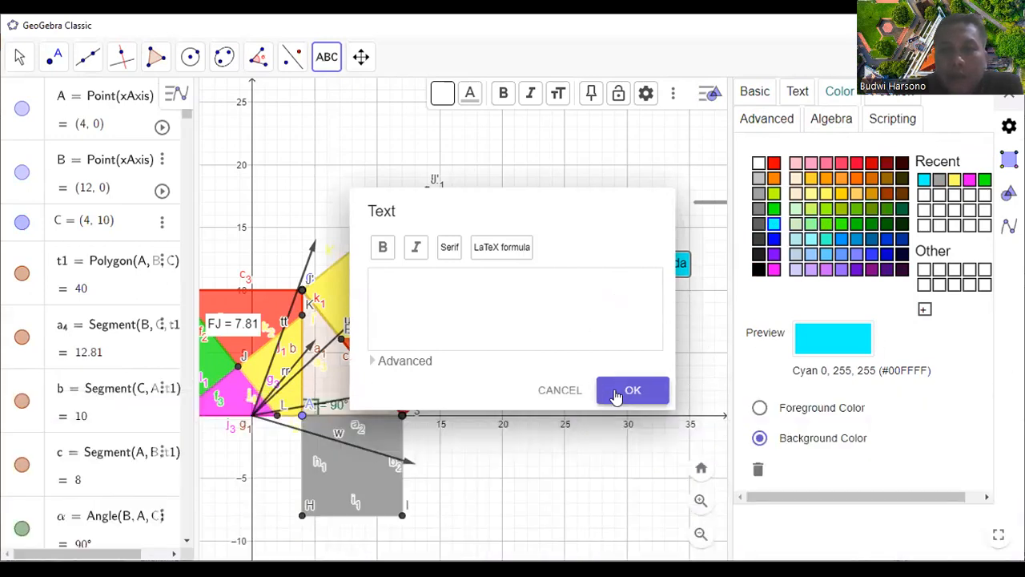
click(556, 390)
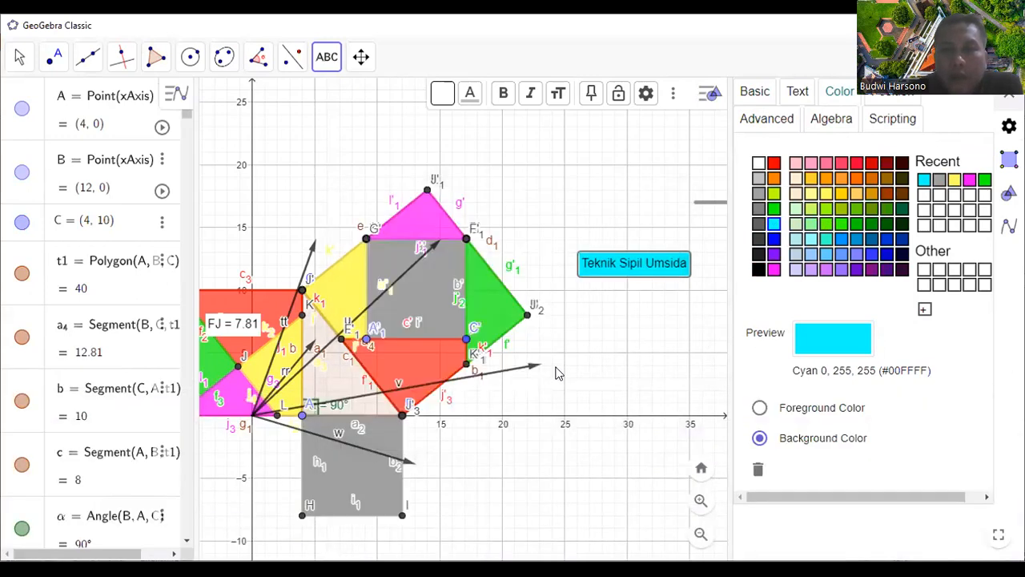
click(601, 333)
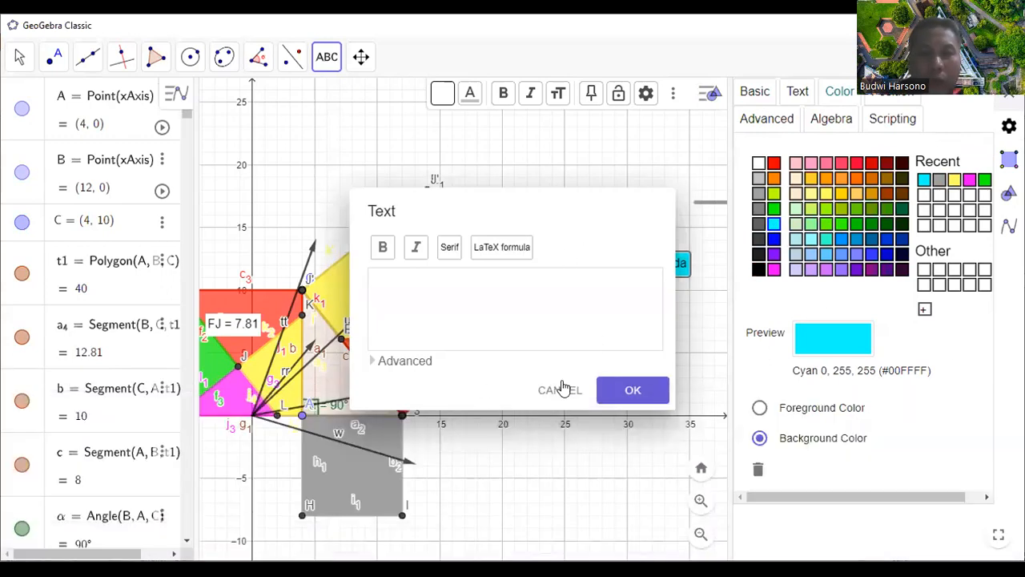
click(558, 388)
Dismiss the empty text dialog and set the Graphics view's background color to light cyan (#99FFFF)
click(24, 59)
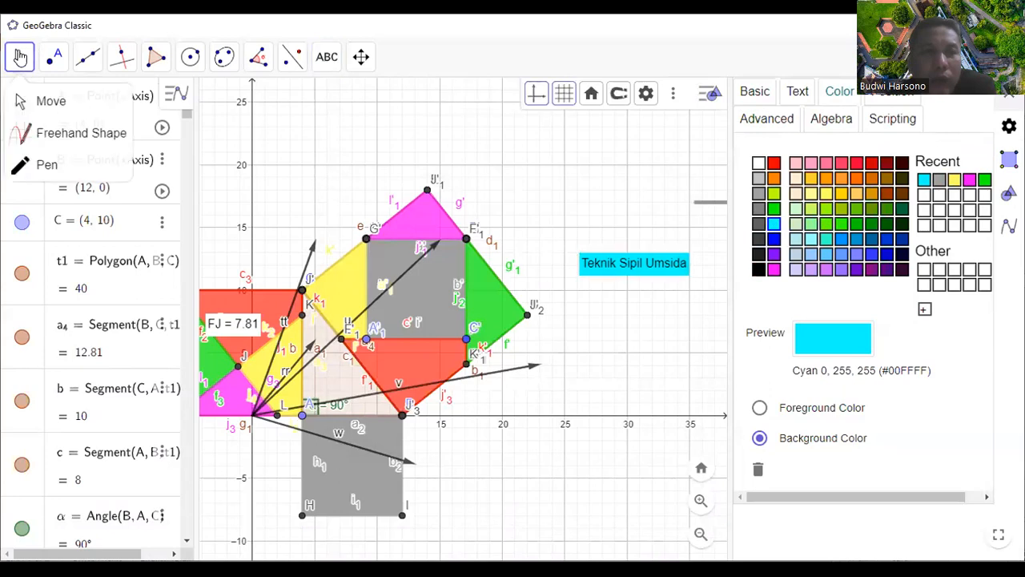
scroll(582, 186, down, 3)
scroll(528, 206, up, 1)
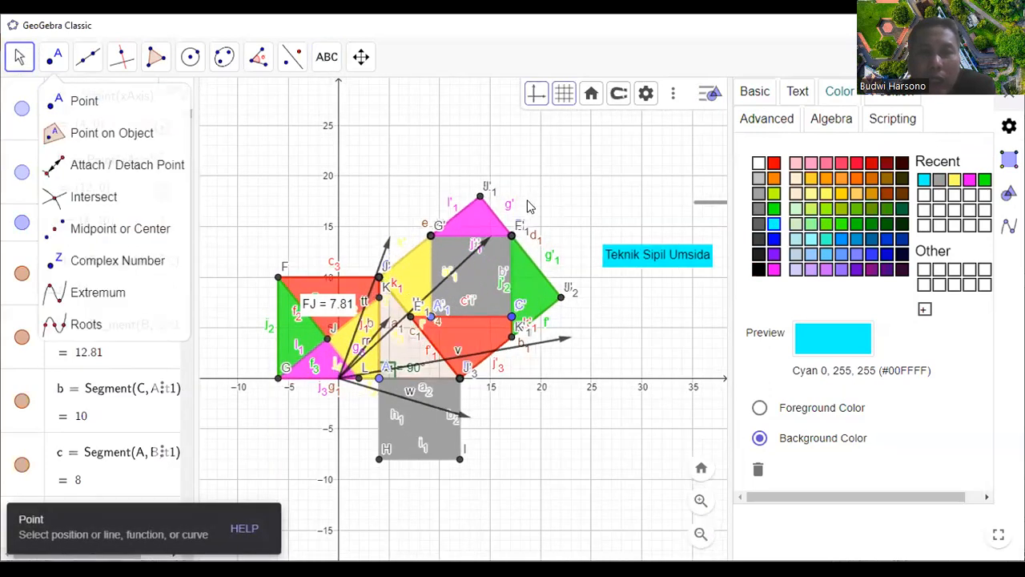
click(645, 94)
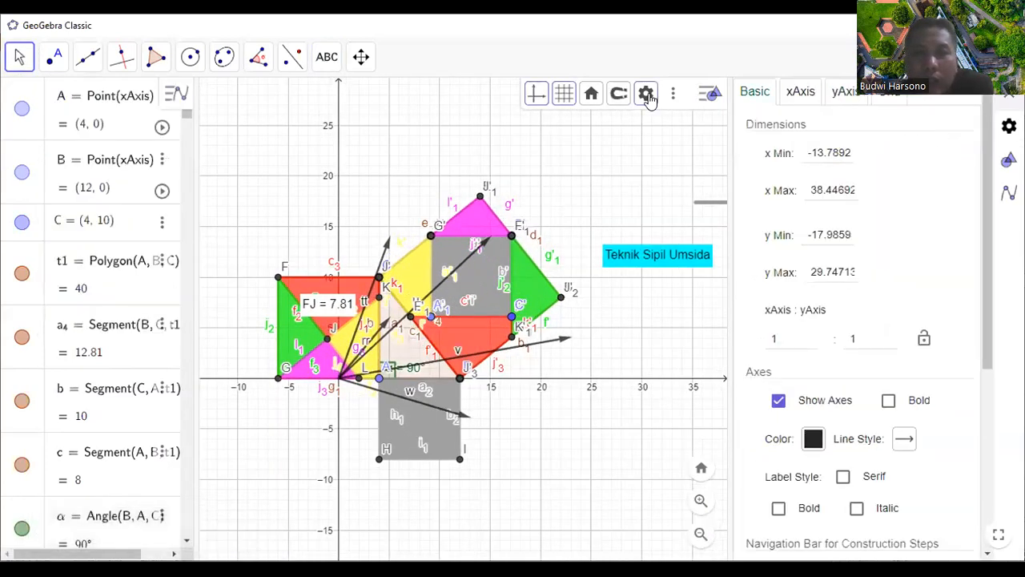
scroll(812, 286, down, 5)
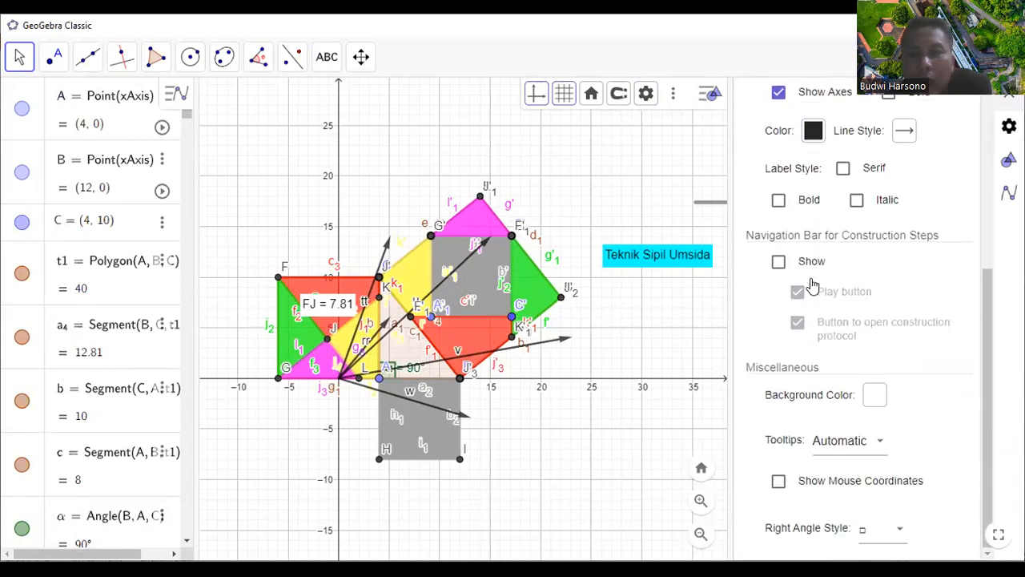
scroll(787, 328, up, 2)
scroll(765, 344, down, 2)
click(875, 396)
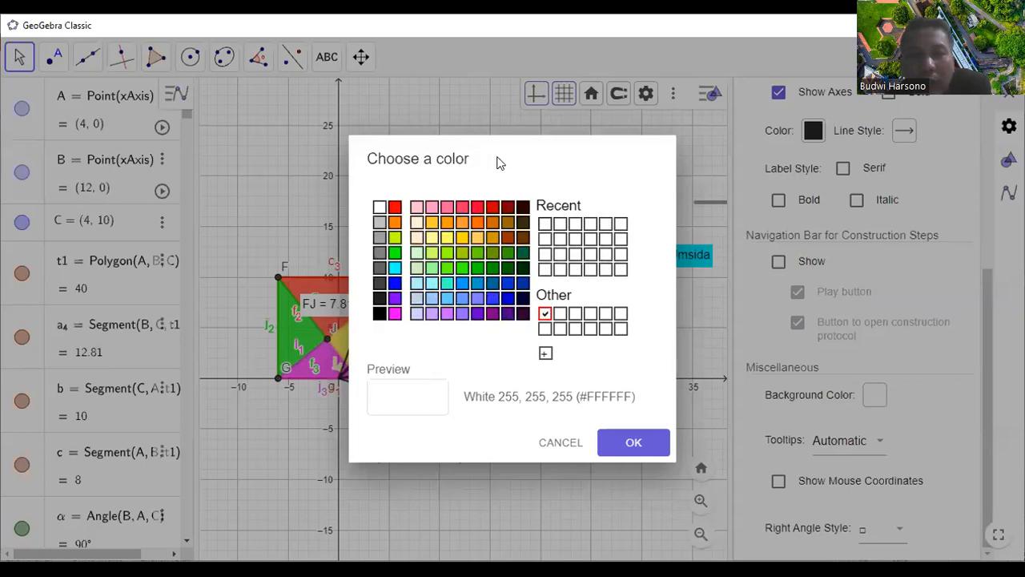
click(560, 442)
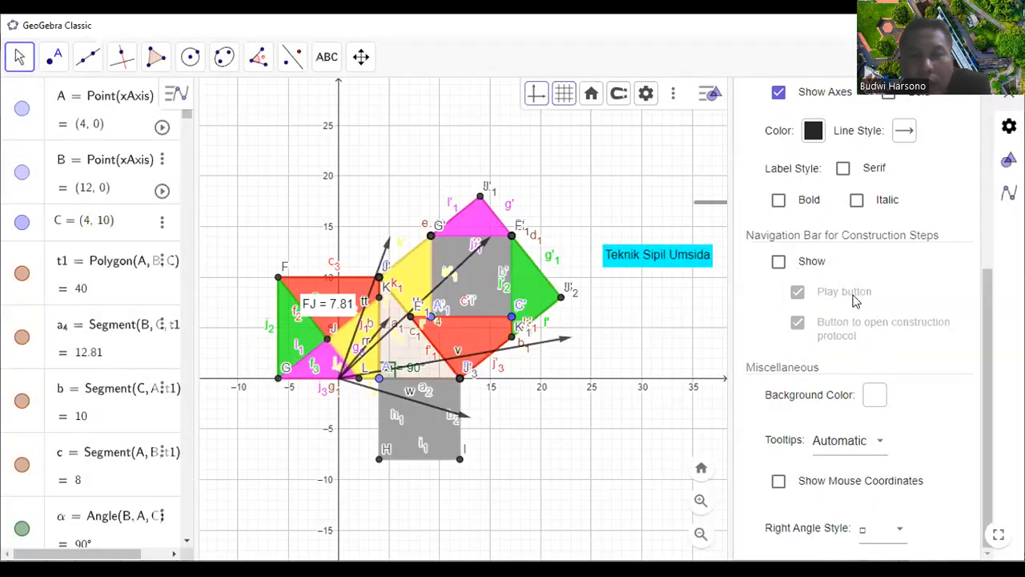
click(872, 399)
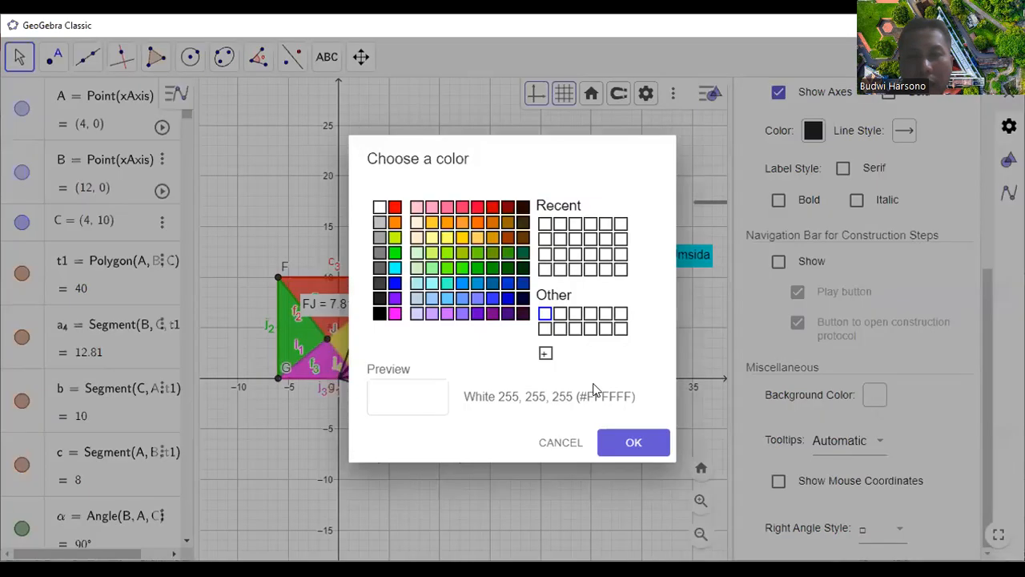
click(430, 282)
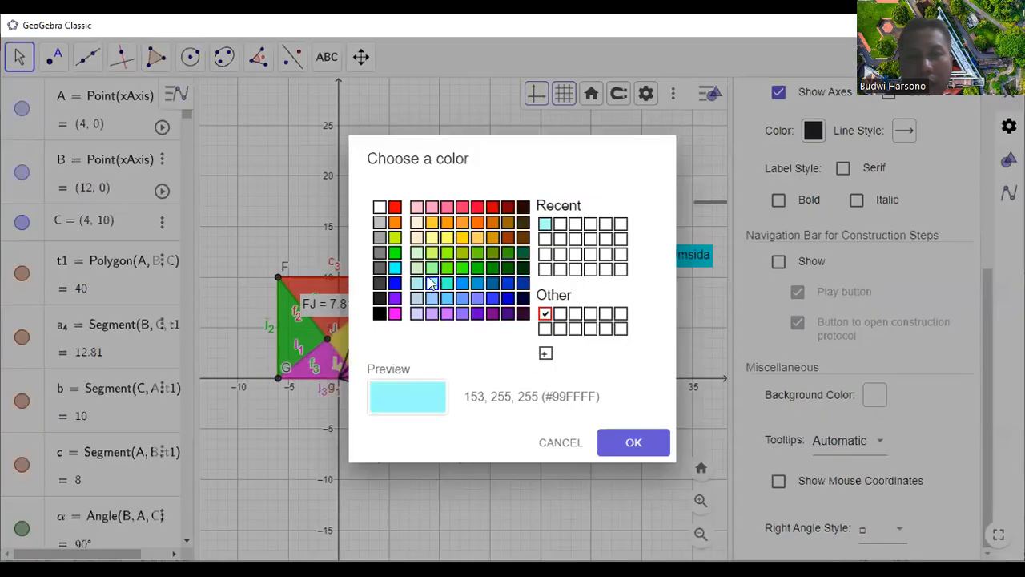
click(613, 454)
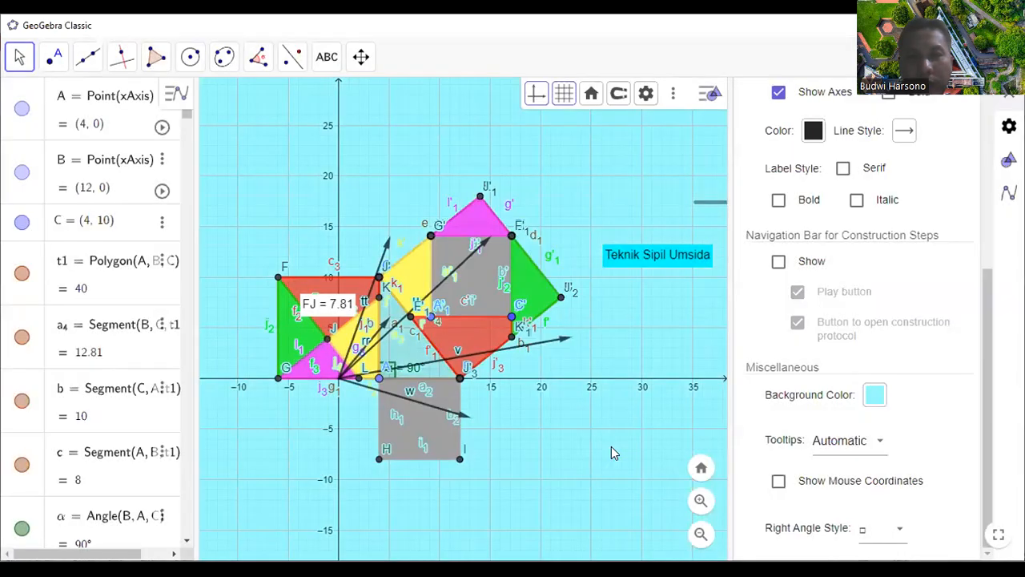
Hide the coordinate axes and the grid in the Graphics view
scroll(511, 269, up, 6)
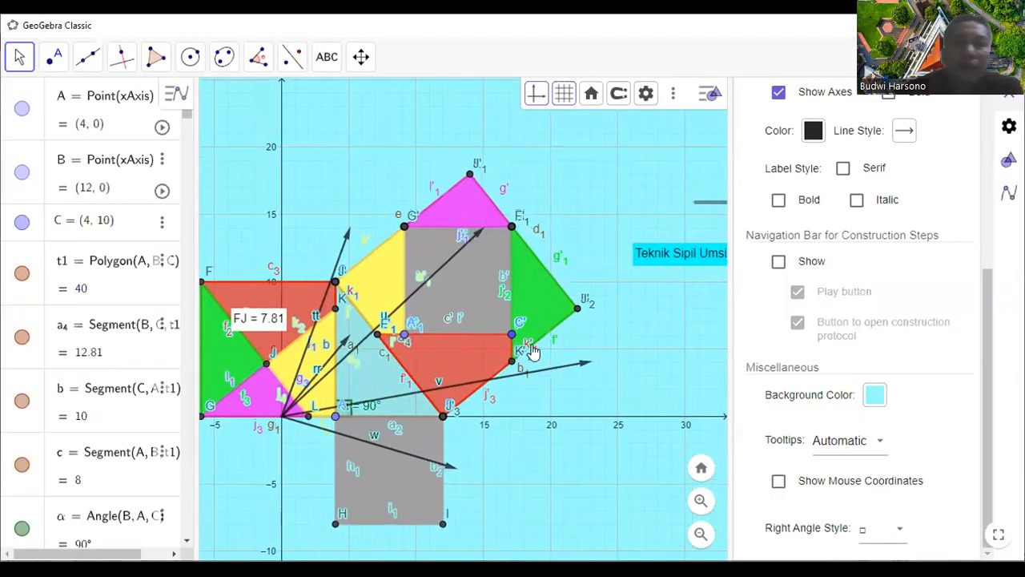
scroll(532, 348, down, 5)
scroll(512, 329, down, 2)
scroll(451, 229, up, 2)
scroll(515, 209, down, 2)
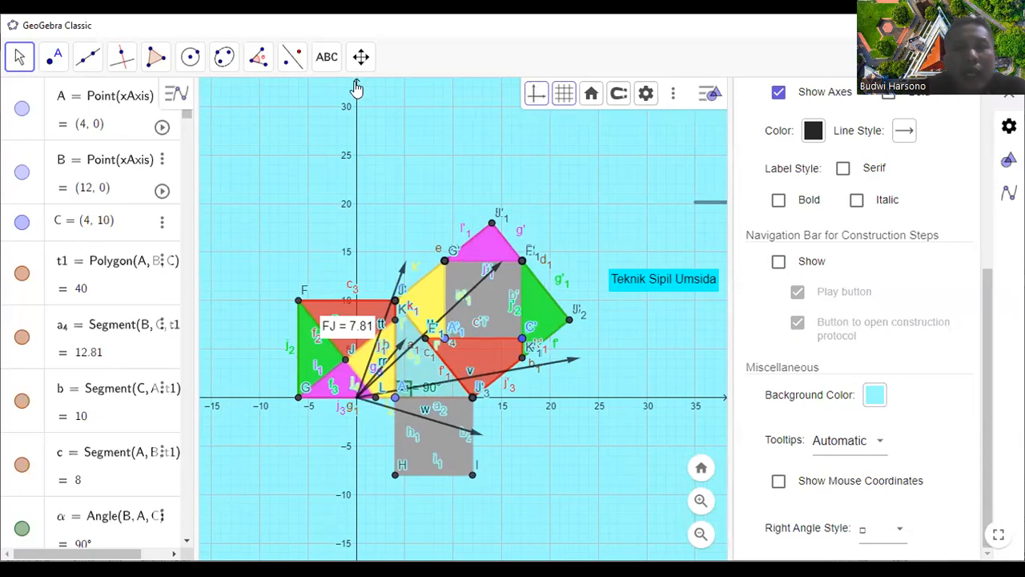
click(537, 94)
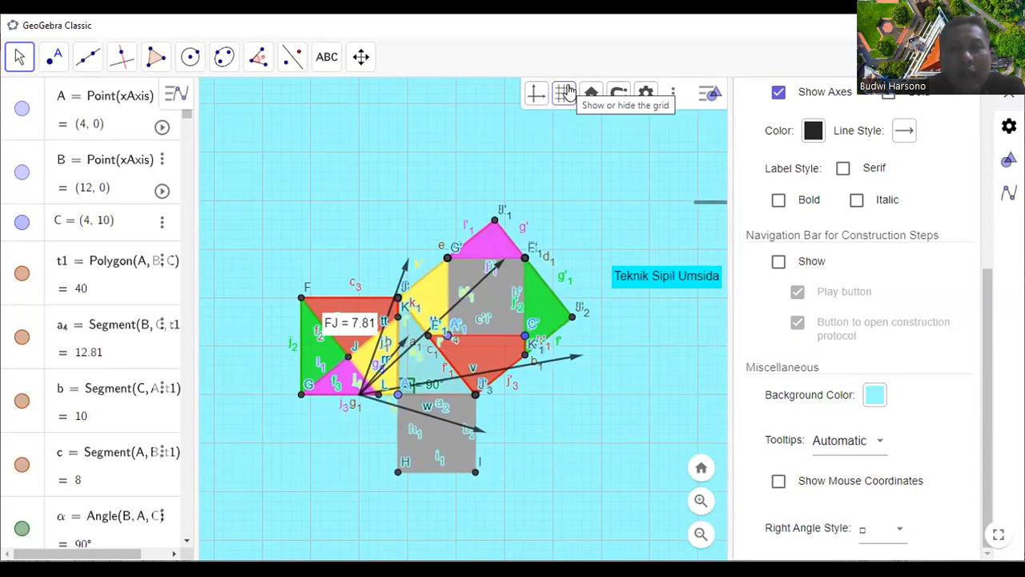
click(566, 93)
click(569, 126)
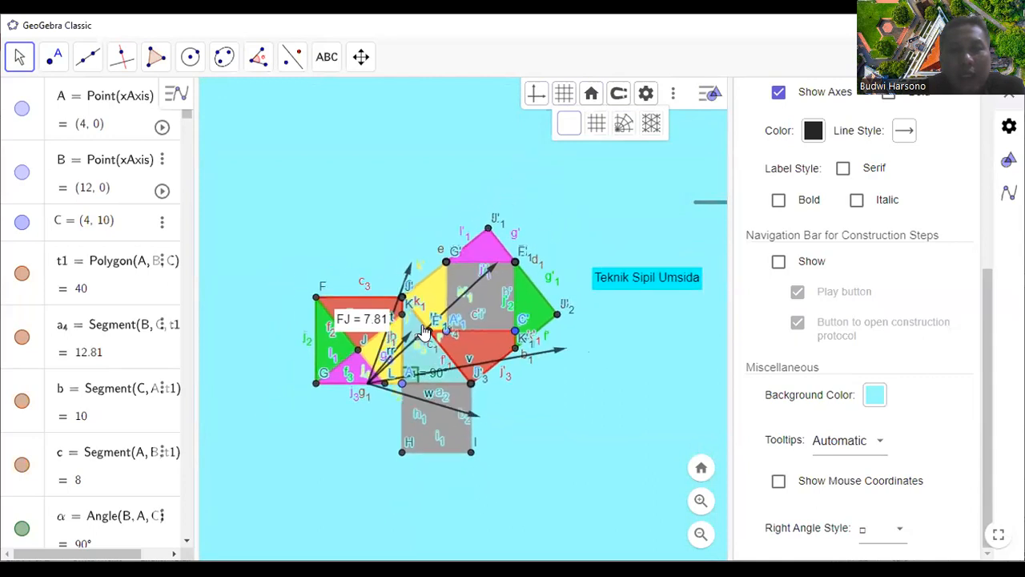
scroll(424, 332, up, 5)
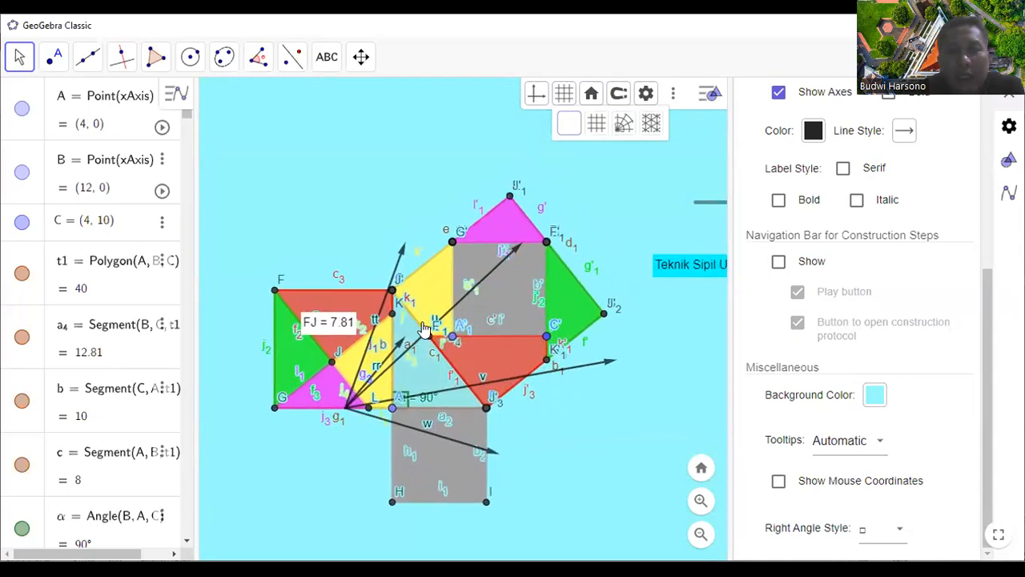
scroll(498, 271, down, 1)
scroll(434, 346, up, 2)
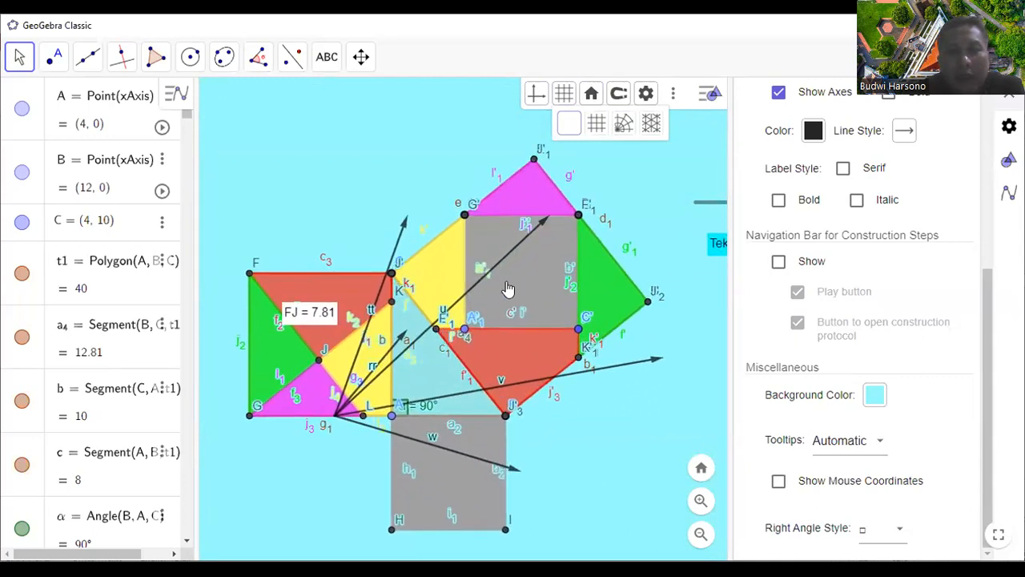
scroll(551, 299, down, 1)
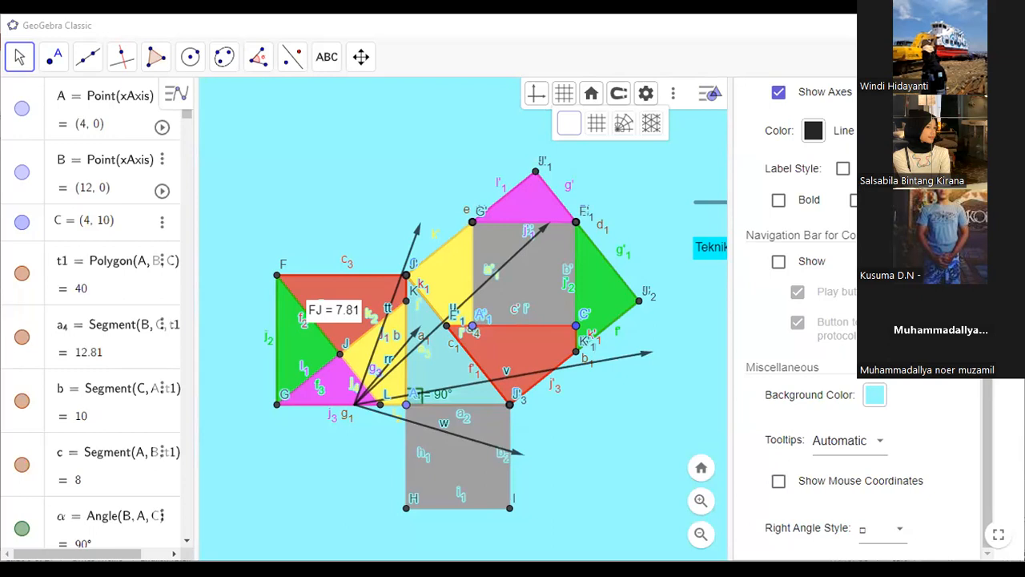
scroll(440, 324, down, 3)
scroll(693, 207, up, 1)
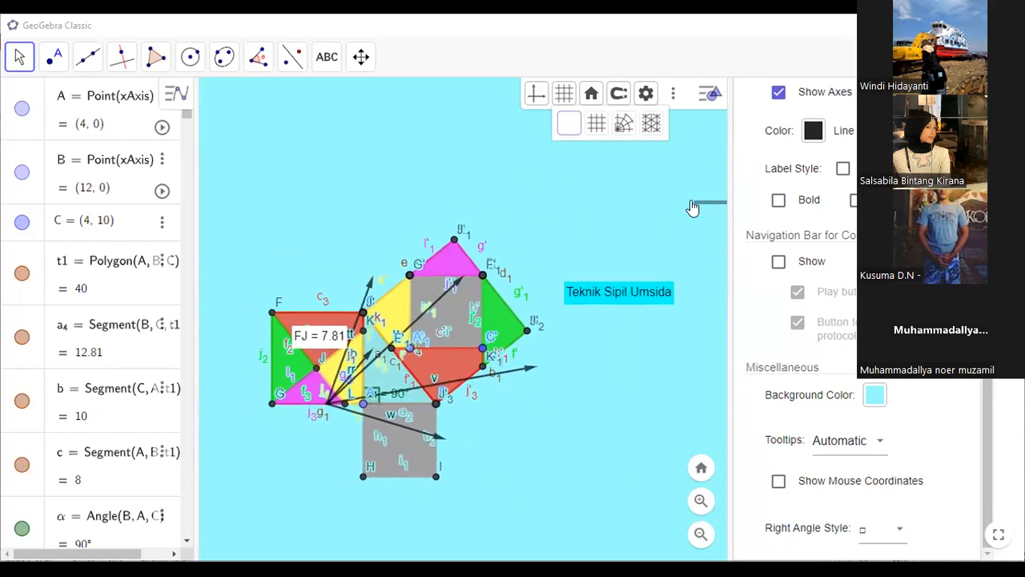
scroll(574, 236, down, 2)
scroll(643, 231, up, 2)
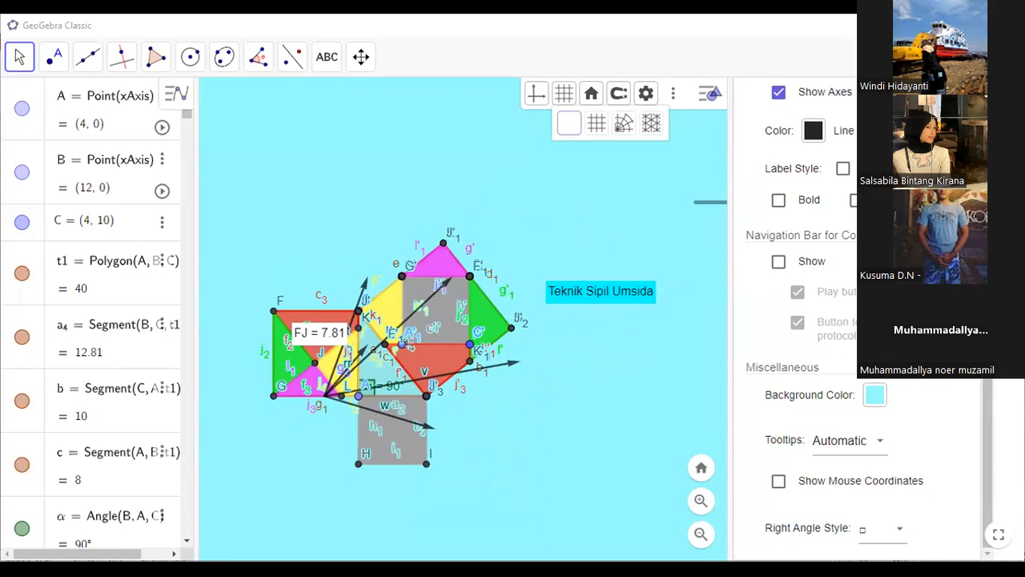
Close the settings panel to widen the Graphics view and select slider a, leaving it at 1
click(1007, 93)
scroll(614, 291, down, 3)
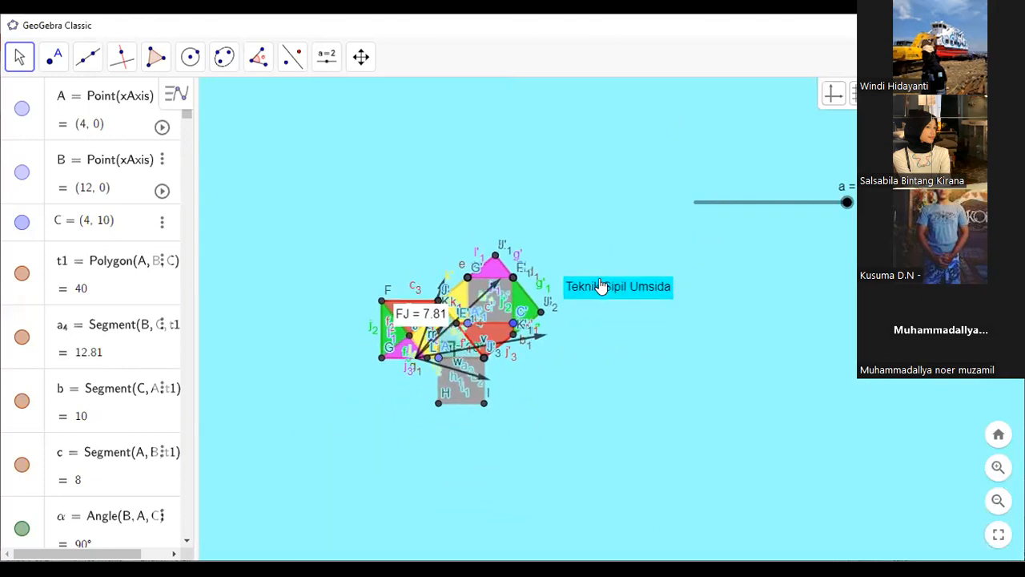
scroll(550, 314, up, 5)
scroll(550, 314, up, 2)
scroll(551, 298, down, 2)
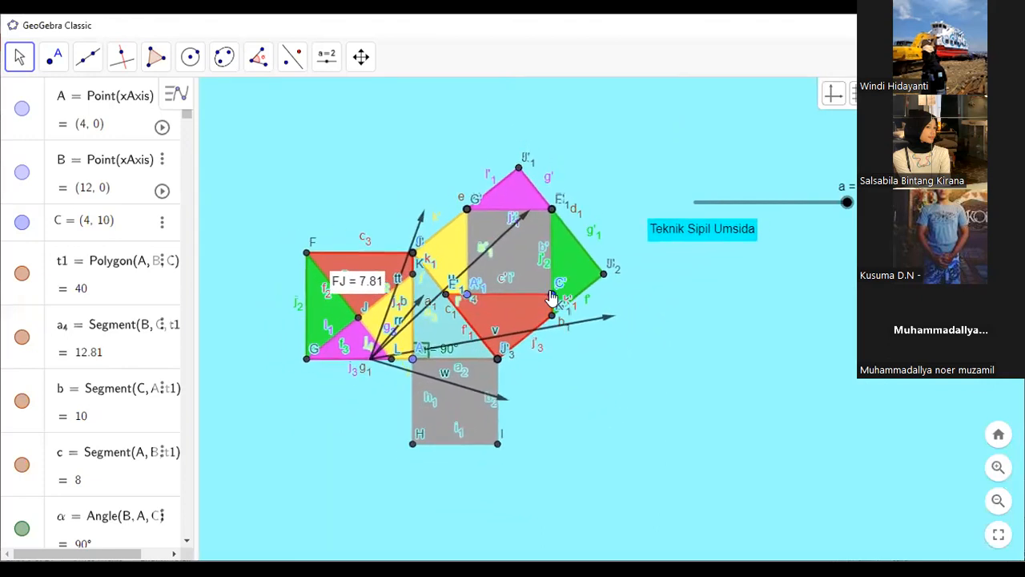
scroll(621, 266, down, 2)
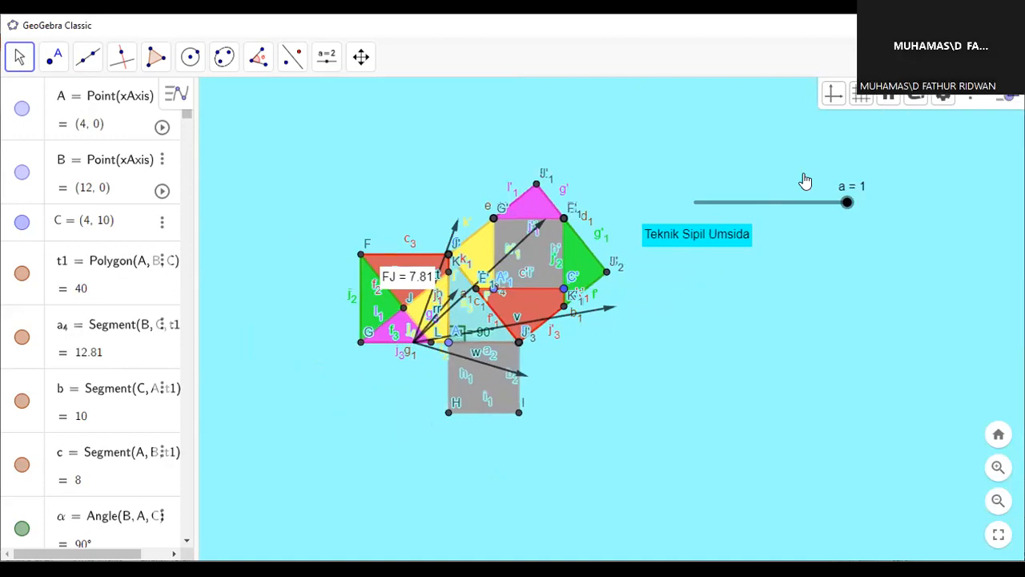
drag(847, 203, 851, 232)
scroll(578, 269, up, 5)
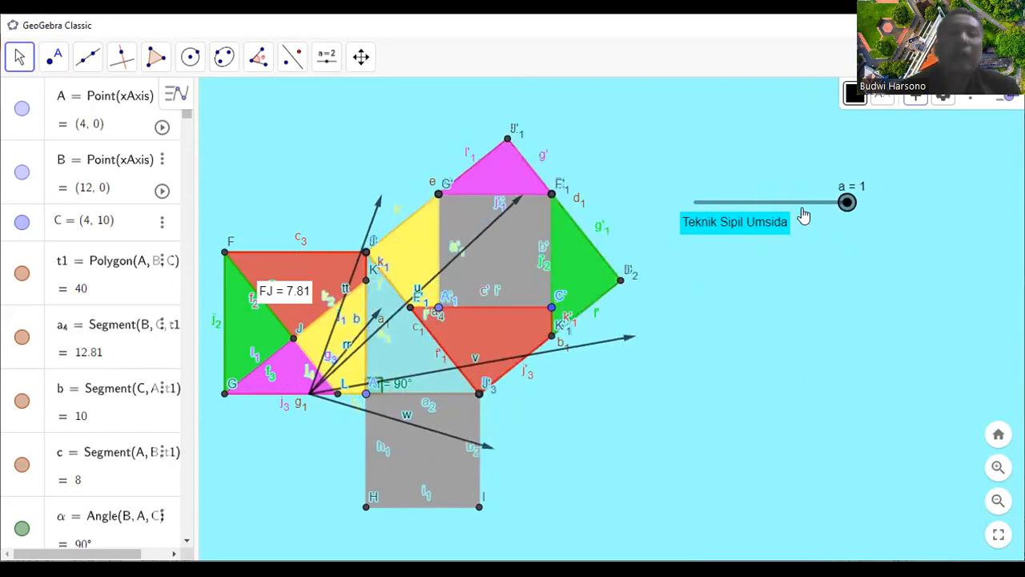